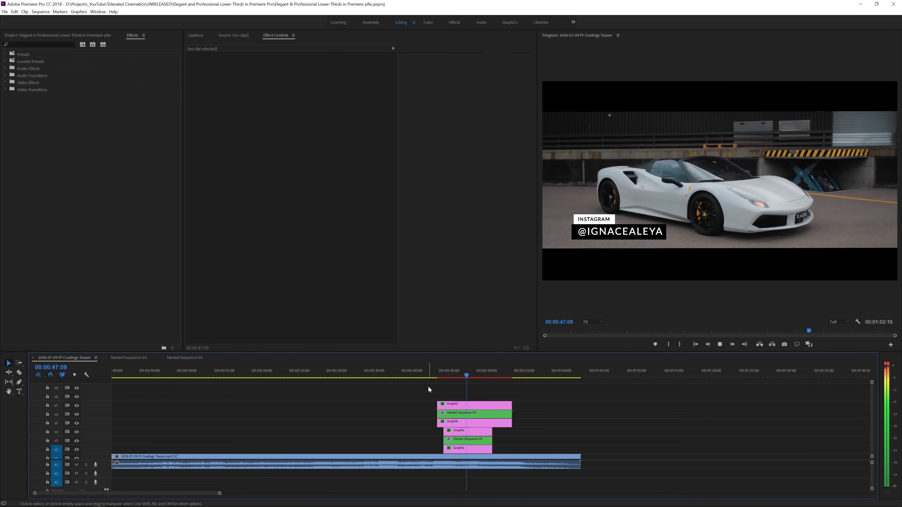
Delete all the existing lower-third graphic and nested sequence clips above the main footage.
left_click_drag(442, 388, 463, 449)
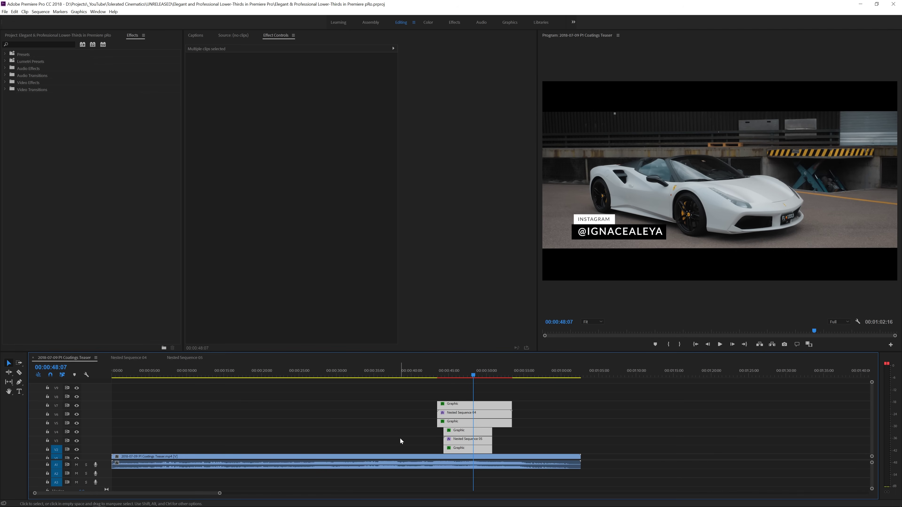
key("Delete")
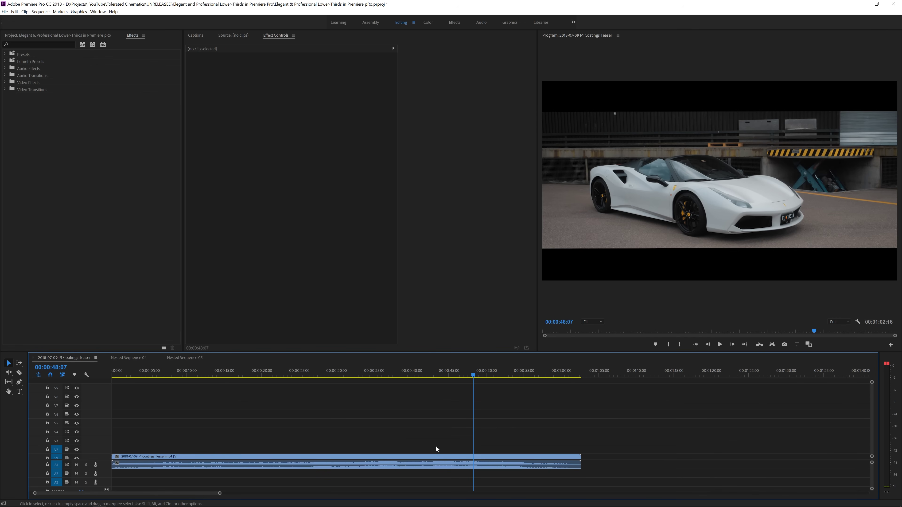
Add a text layer over the lower part of the car footage containing the creator's Instagram handle in capitals.
left_click(19, 392)
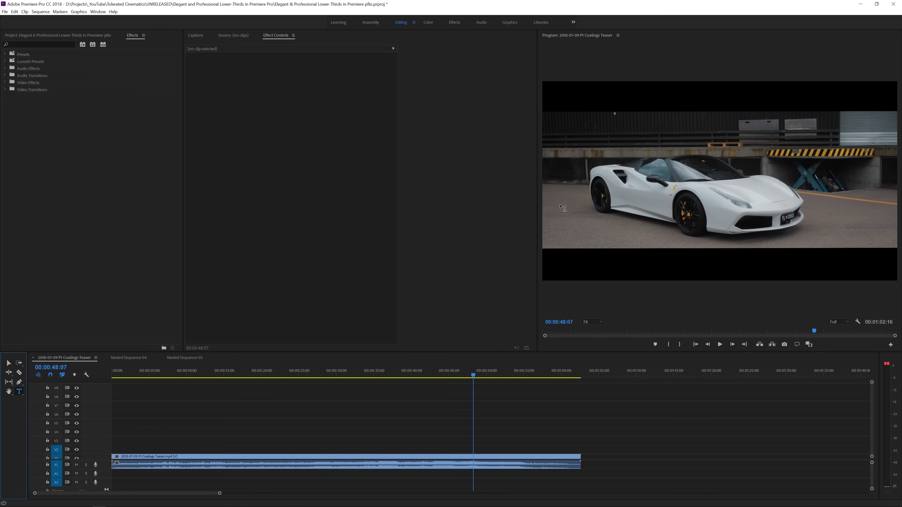
left_click(581, 237)
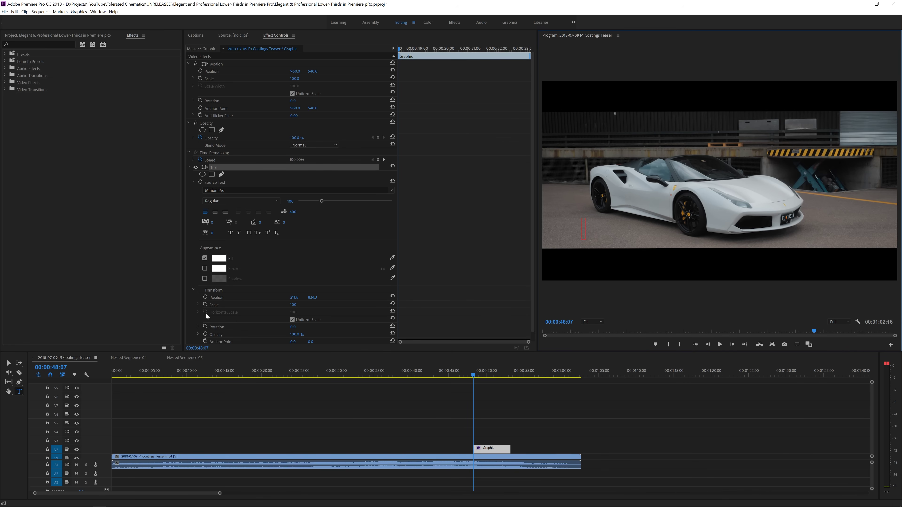
left_click(22, 43)
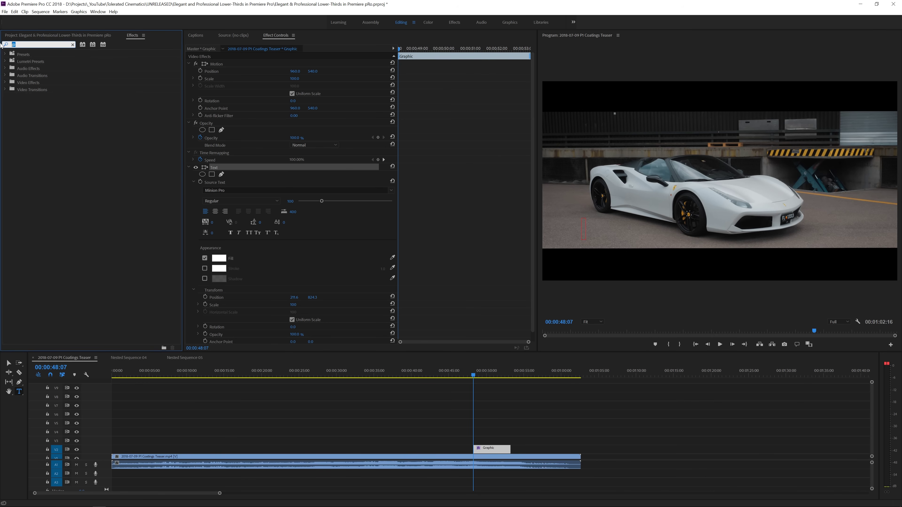
left_click(583, 229)
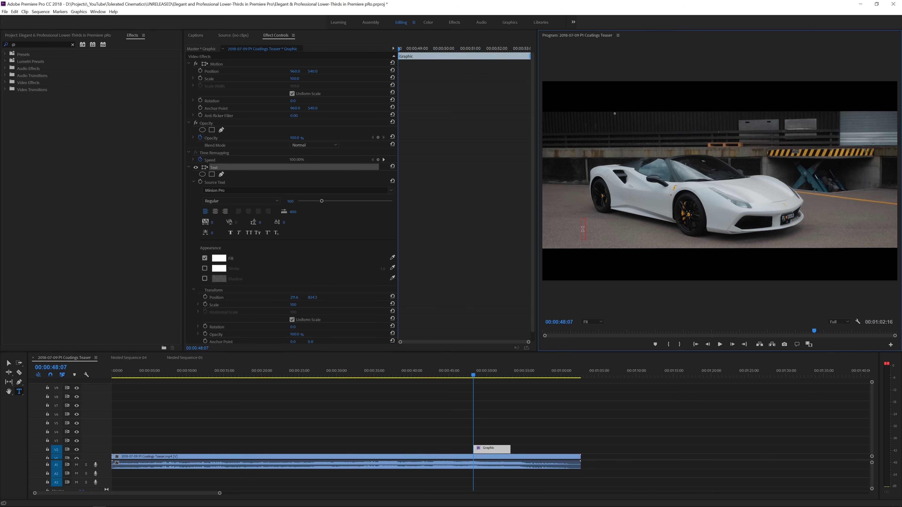
type("@IGNAC")
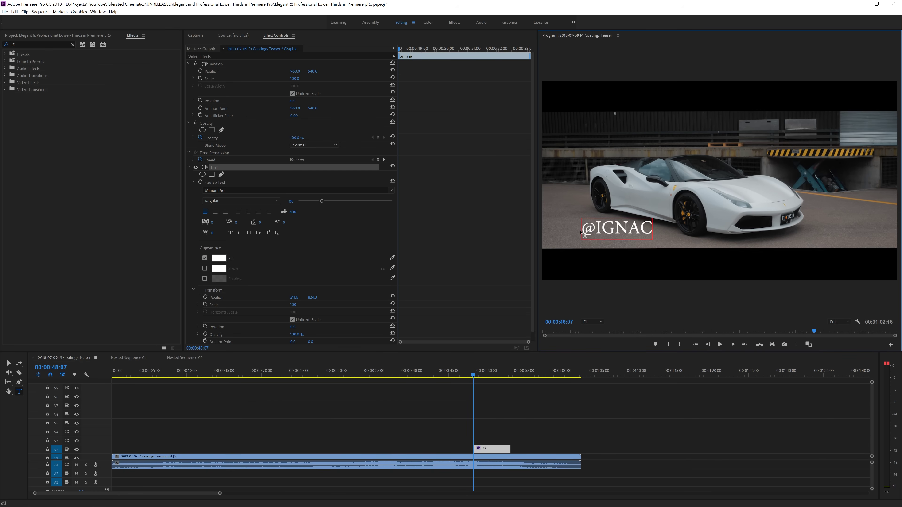
type("EALEYA")
Format the whole handle text in Lato Medium at size 47.
key("ctrl+a")
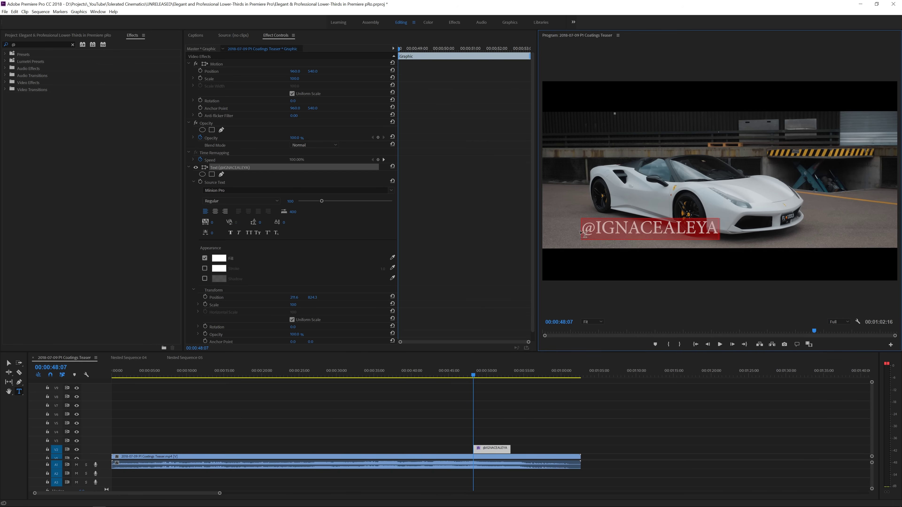
type("ù")
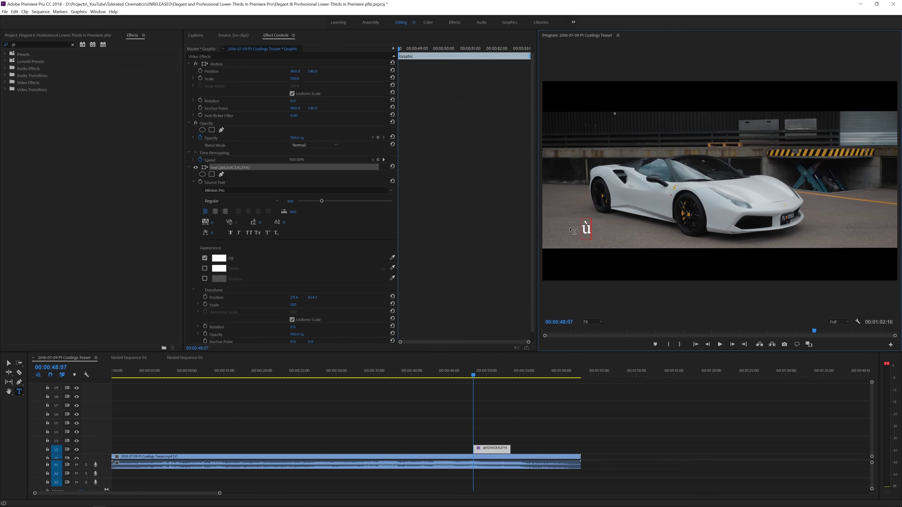
key("ctrl+z")
key("ctrl+a")
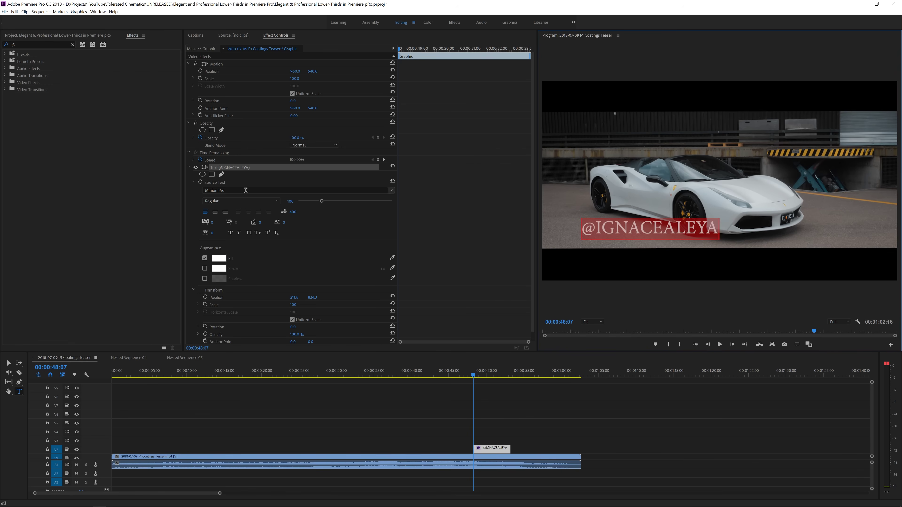
left_click(235, 190)
type("lato")
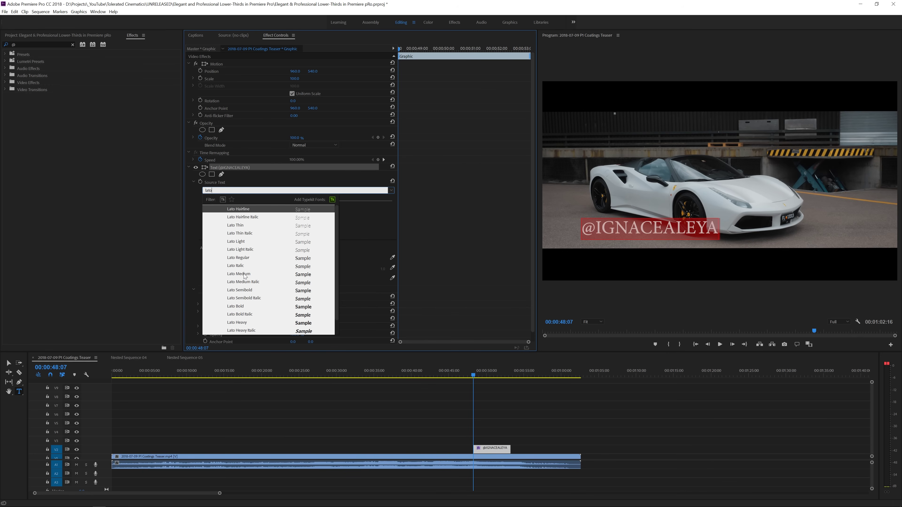
left_click(239, 274)
left_click(308, 202)
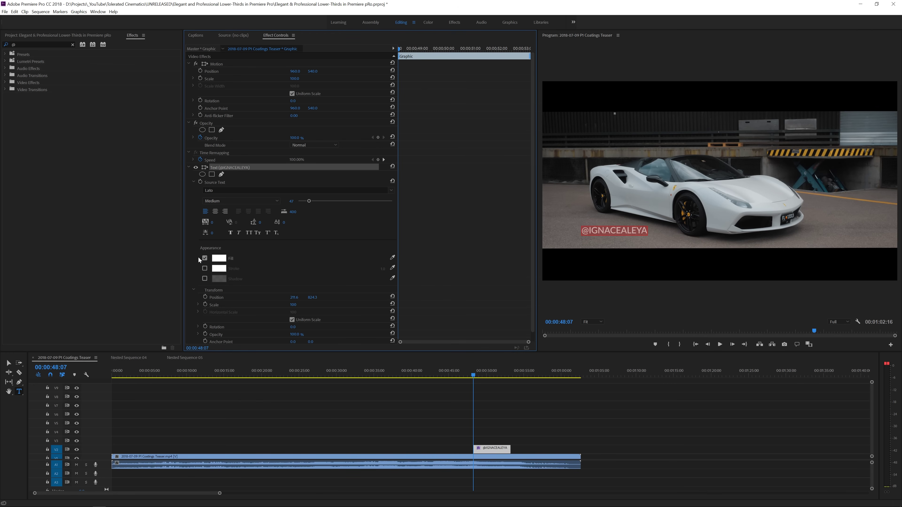
Move the handle text left to a horizontal position of about 132, keeping its height.
scroll(199, 259, "down", 1)
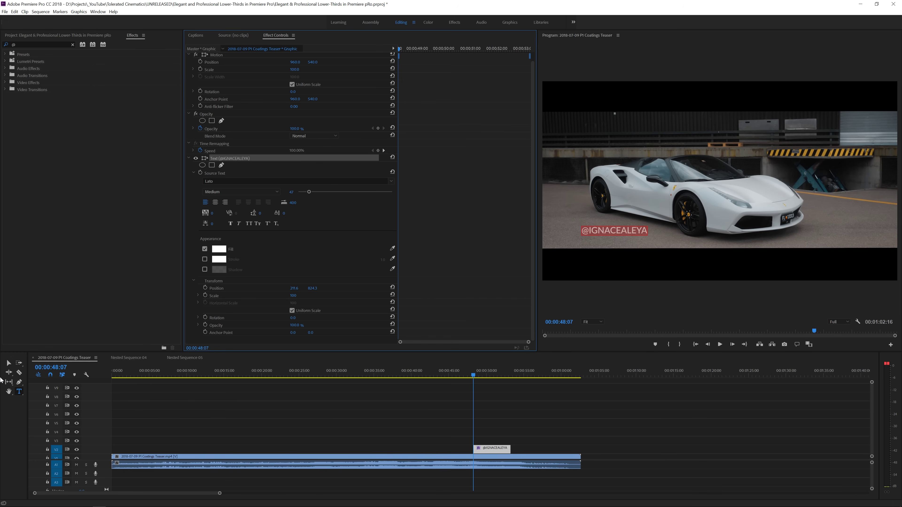
left_click(9, 363)
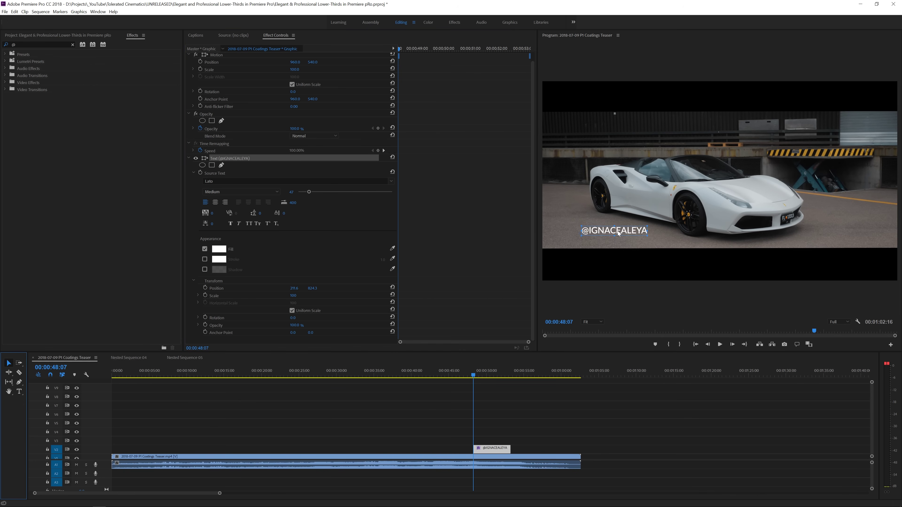
left_click_drag(619, 233, 602, 231)
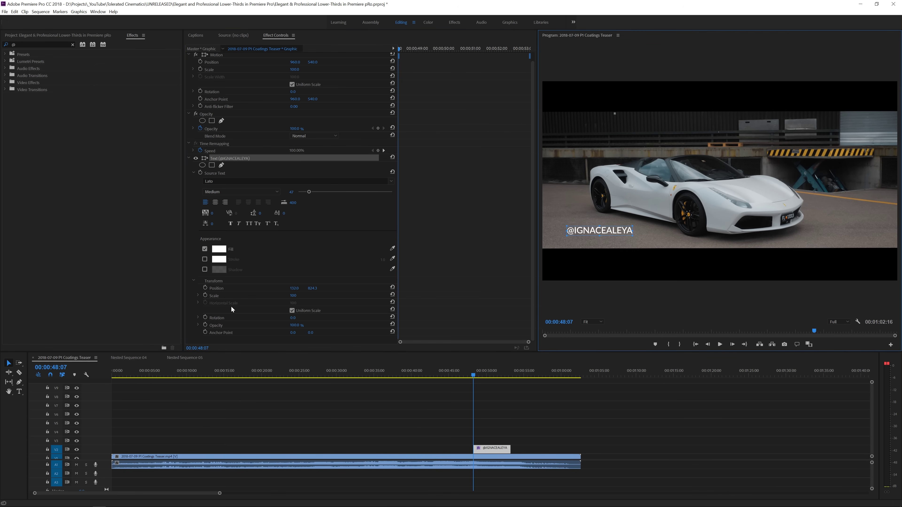
Duplicate the handle clip onto the track above and replace the copy's text with INSTAGRAM.
left_click_drag(489, 448, 489, 440)
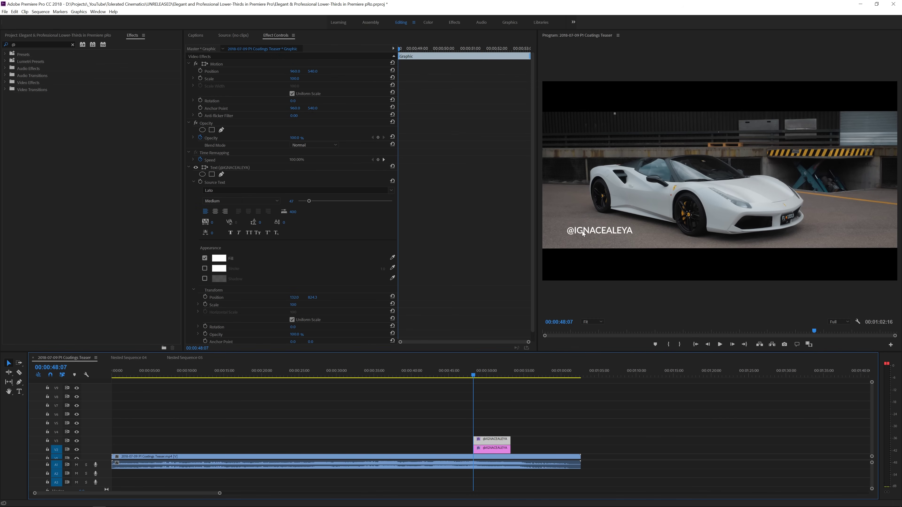
key("t")
left_click(584, 230)
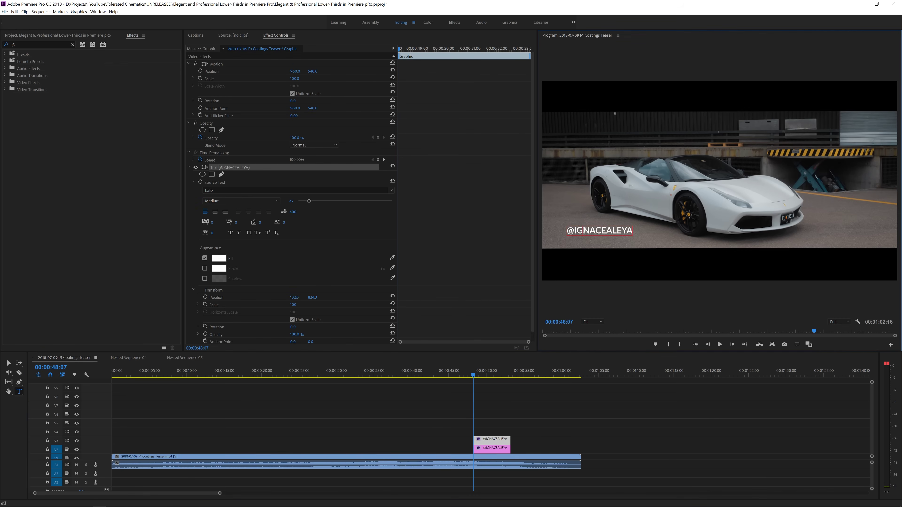
key("ctrl+a")
type("INSTAGRAM")
Place the INSTAGRAM text just above the handle, left-aligned with it, and reduce its font size to 29.
left_click(8, 362)
left_click_drag(584, 235, 584, 224)
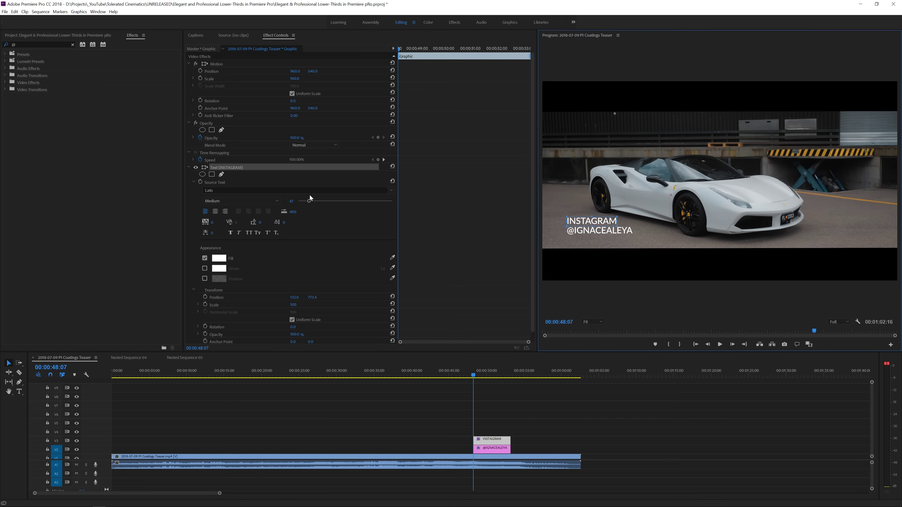
left_click_drag(302, 198, 304, 201)
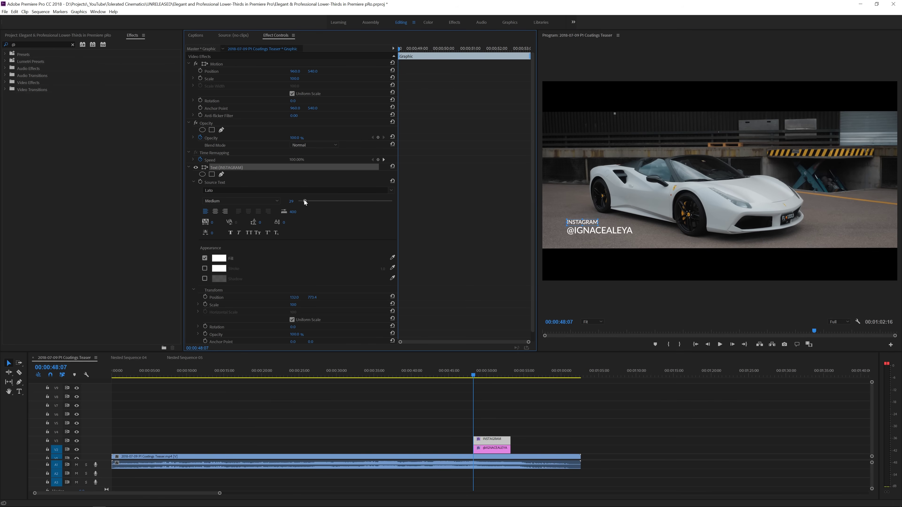
left_click_drag(590, 222, 590, 215)
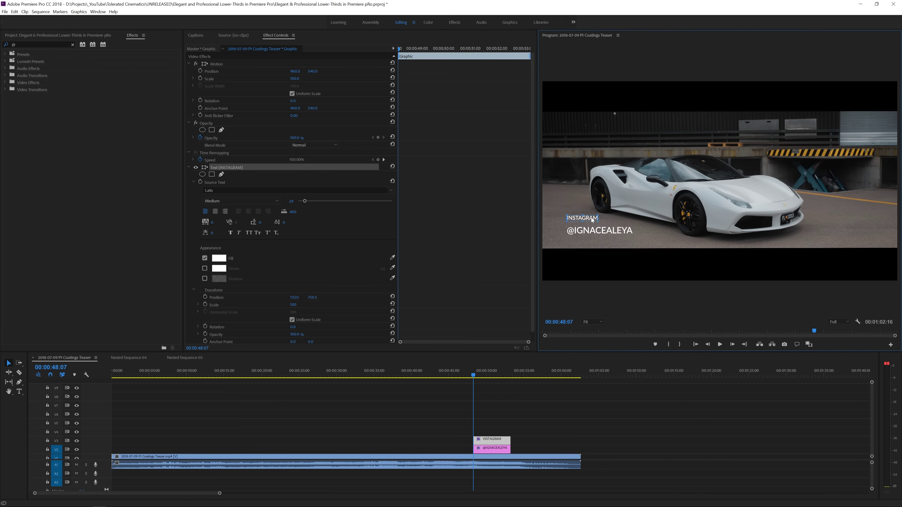
Preview the two text lines briefly in the sequence and activate the Rectangle tool.
left_click(473, 378)
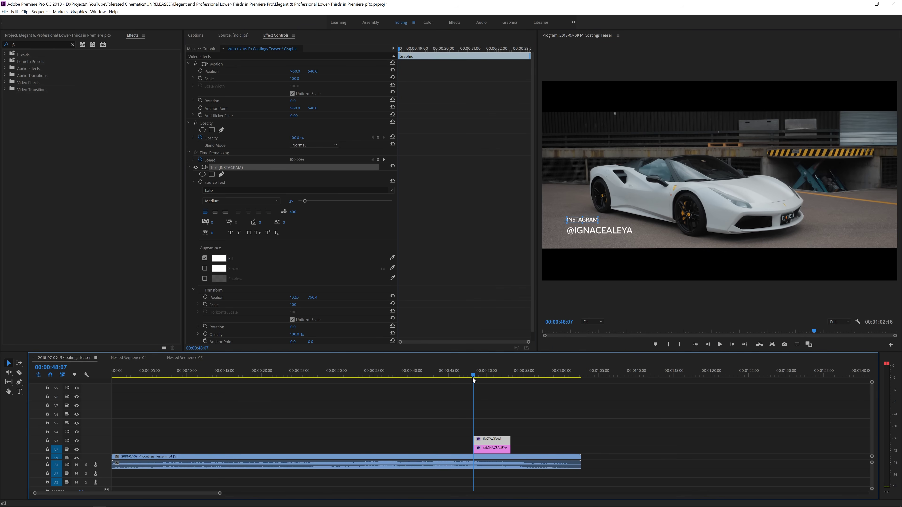
key("space")
key("space")
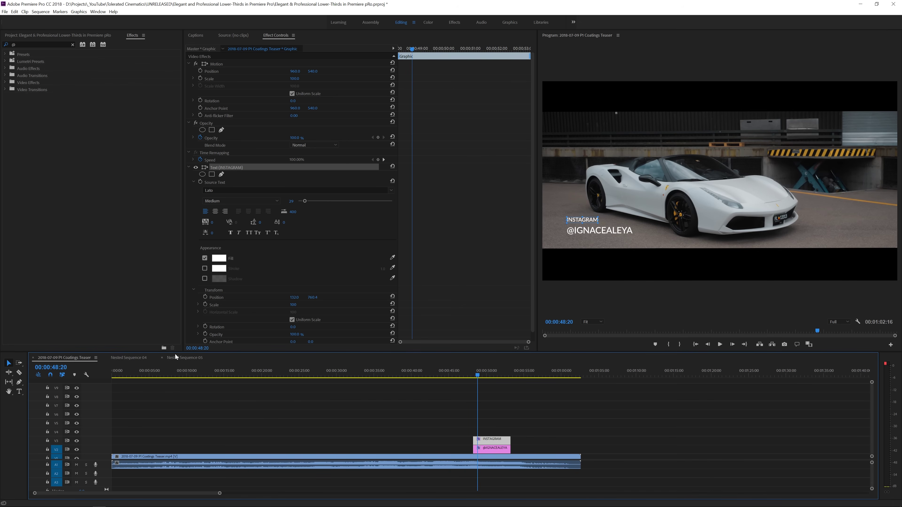
left_click(19, 383)
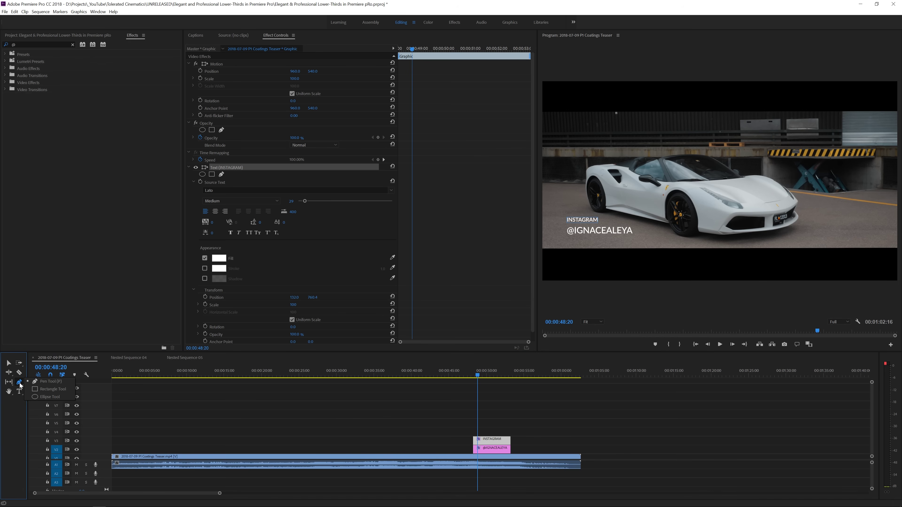
left_click(39, 390)
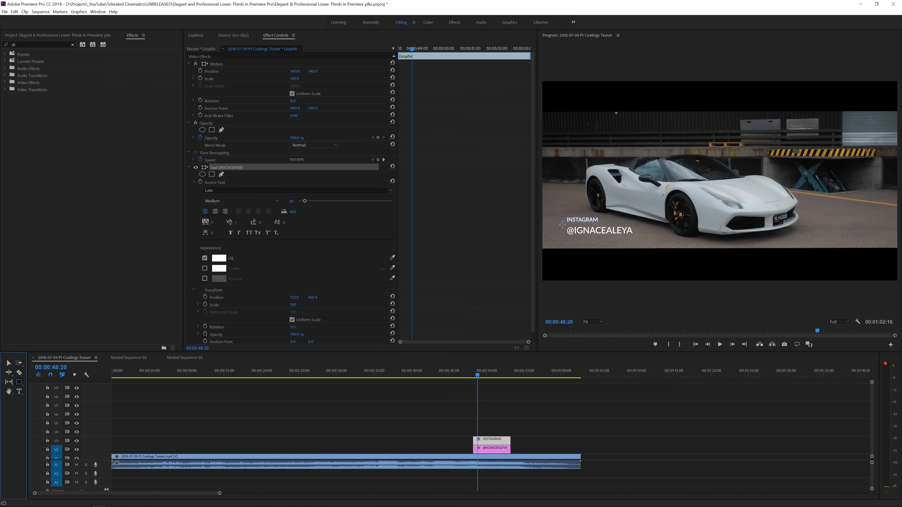
left_click_drag(562, 225, 636, 238)
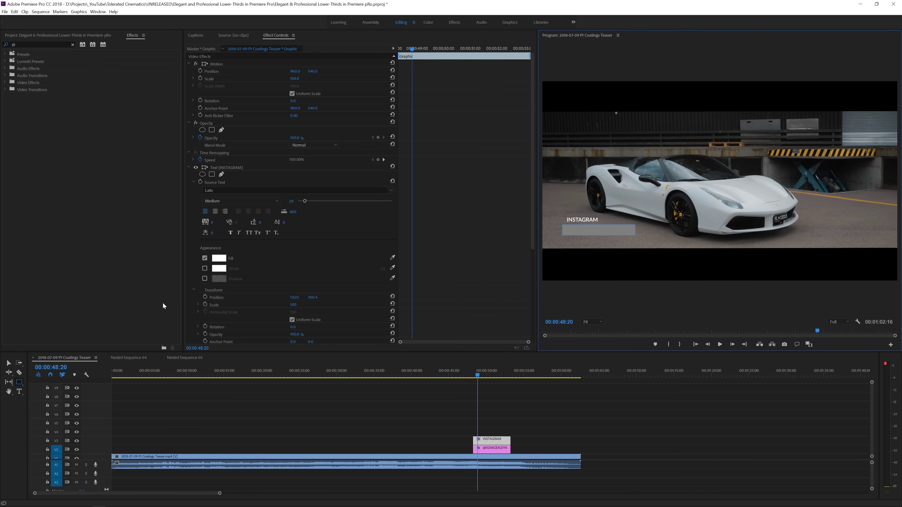
left_click(221, 260)
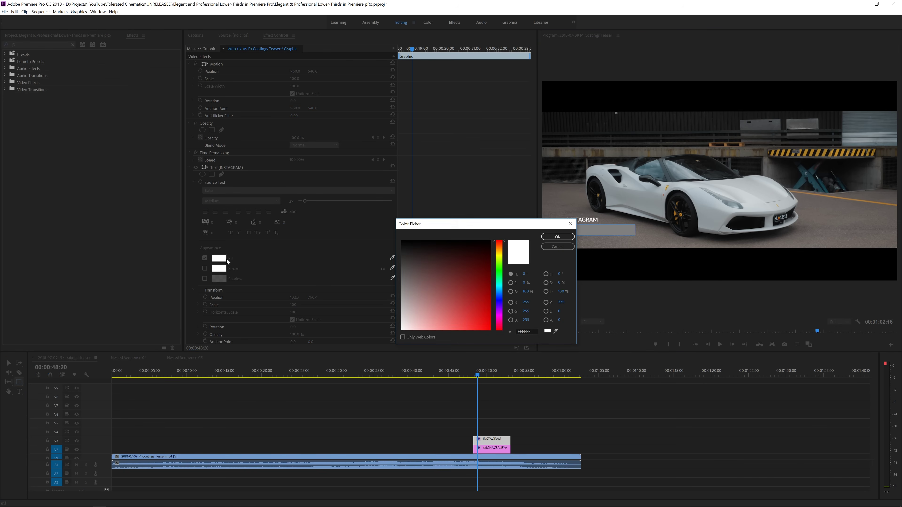
left_click_drag(432, 287, 385, 202)
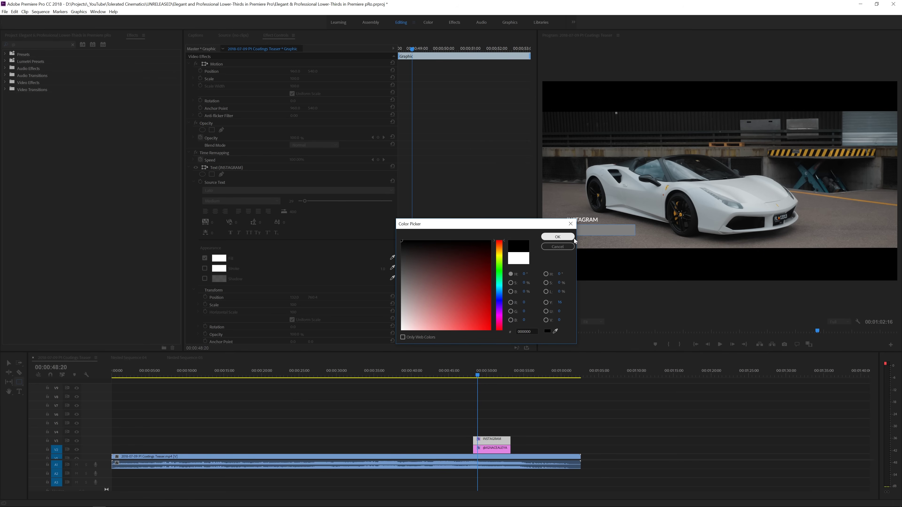
left_click(557, 237)
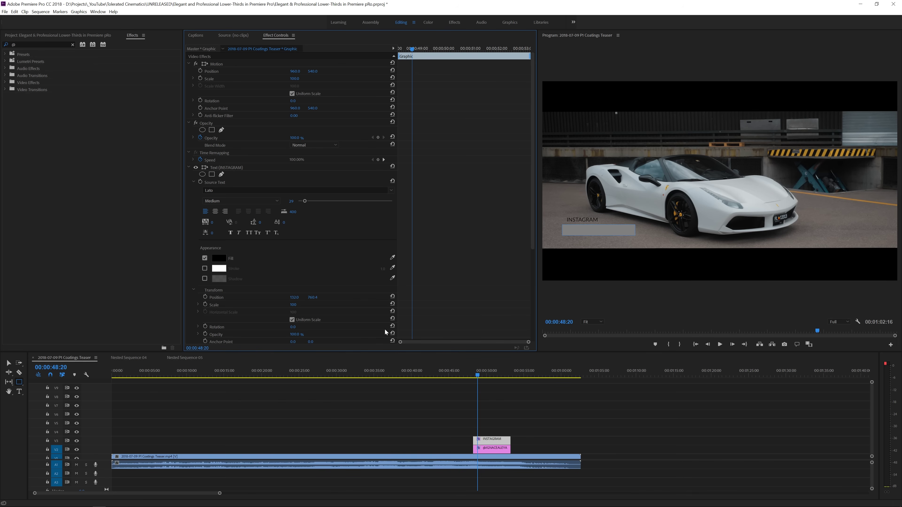
left_click(407, 401)
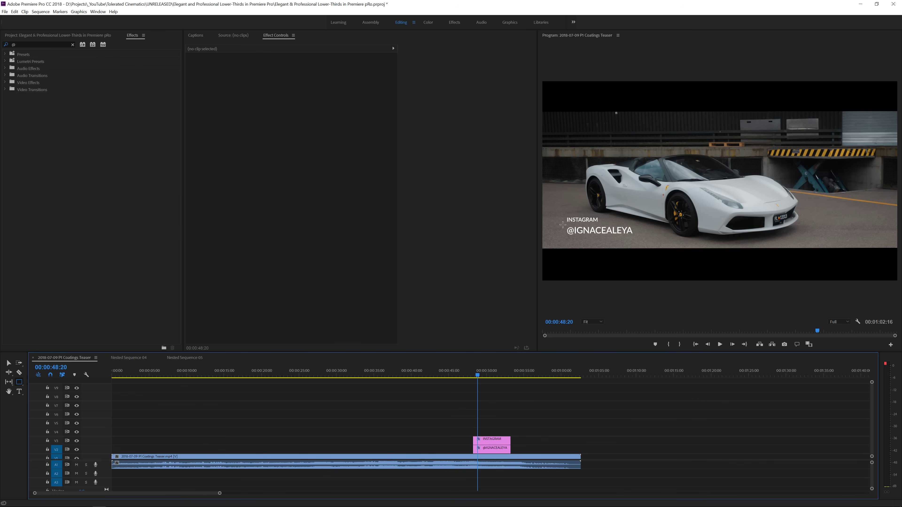
With no clip selected, draw a rectangle covering the handle text and align its new clip with the start of the text clips.
left_click_drag(562, 225, 637, 239)
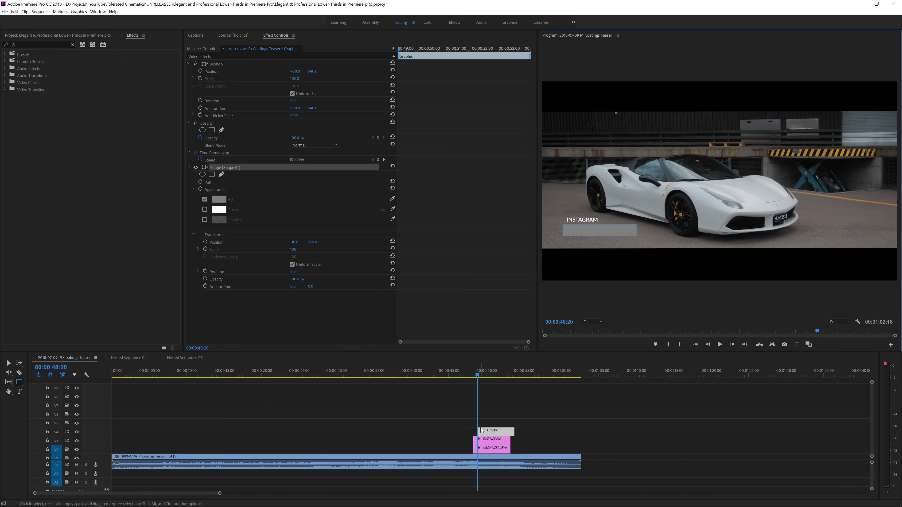
left_click_drag(492, 432, 489, 433)
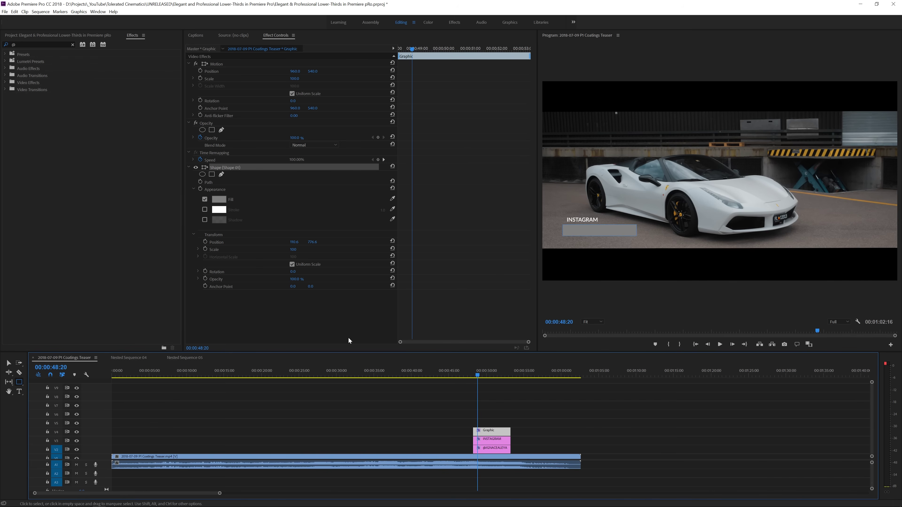
Set the rectangle's fill colour to solid black (000000).
left_click(218, 200)
left_click(416, 253)
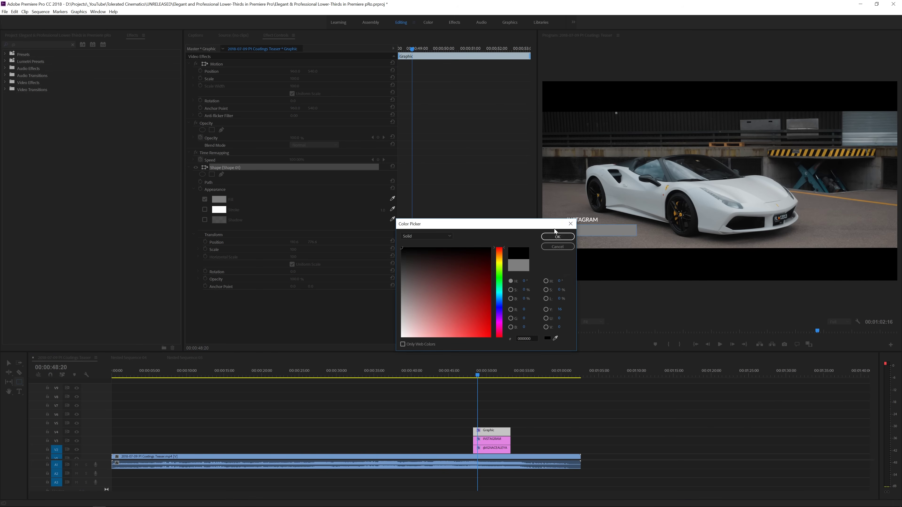
left_click(558, 236)
Move the handle text clip to the track above the rectangle clip so the box sits behind the text.
left_click(492, 451)
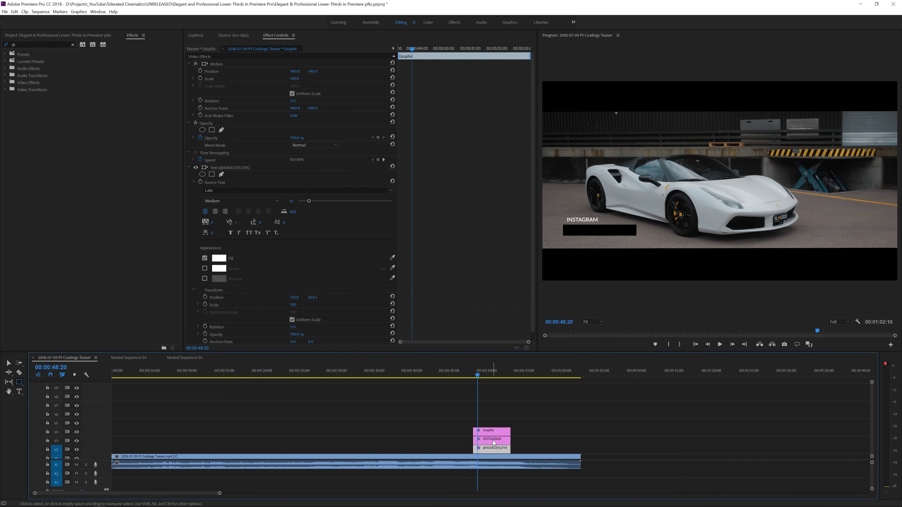
left_click(493, 441)
left_click(495, 431)
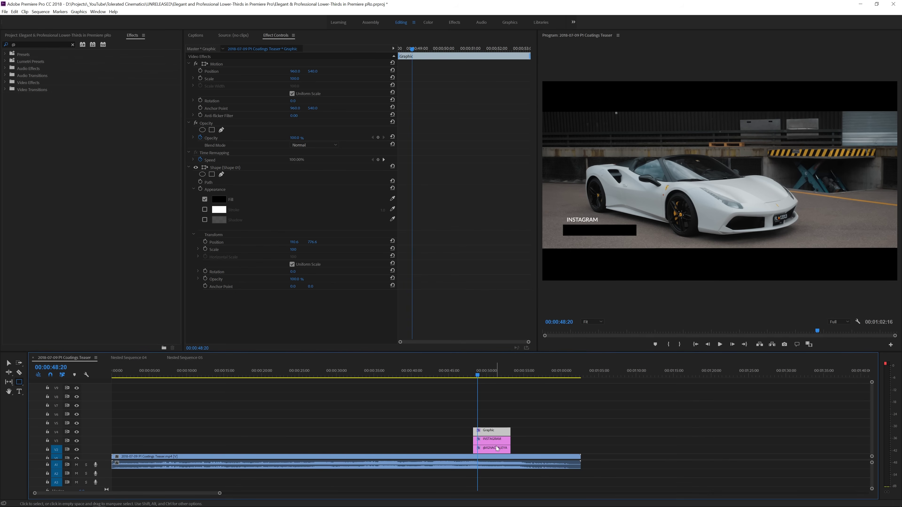
left_click_drag(496, 431, 493, 423)
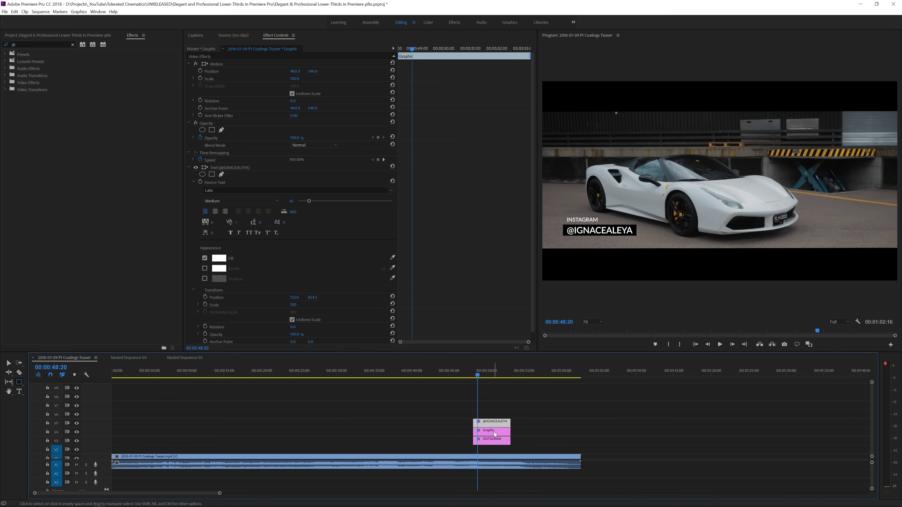
Turn off Uniform Scale for the black rectangle behind the handle and set its Vertical Scale to 109.
left_click(494, 432)
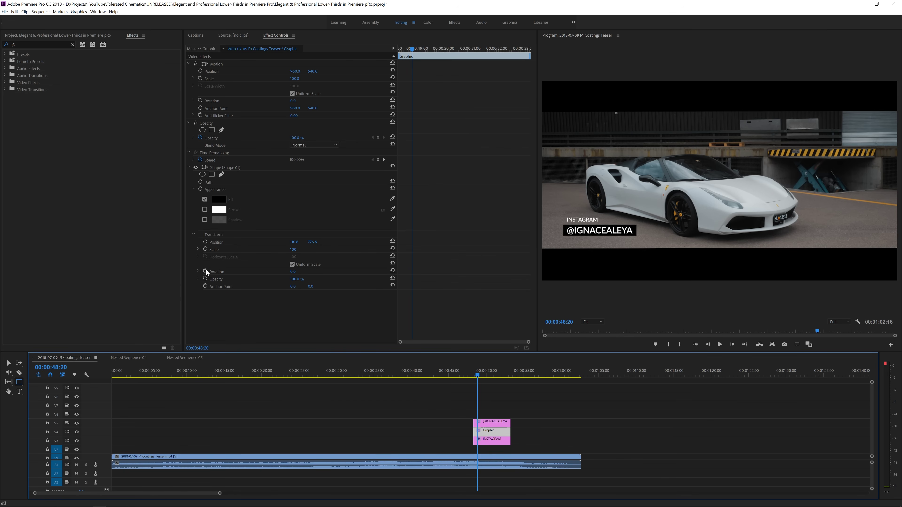
left_click(293, 265)
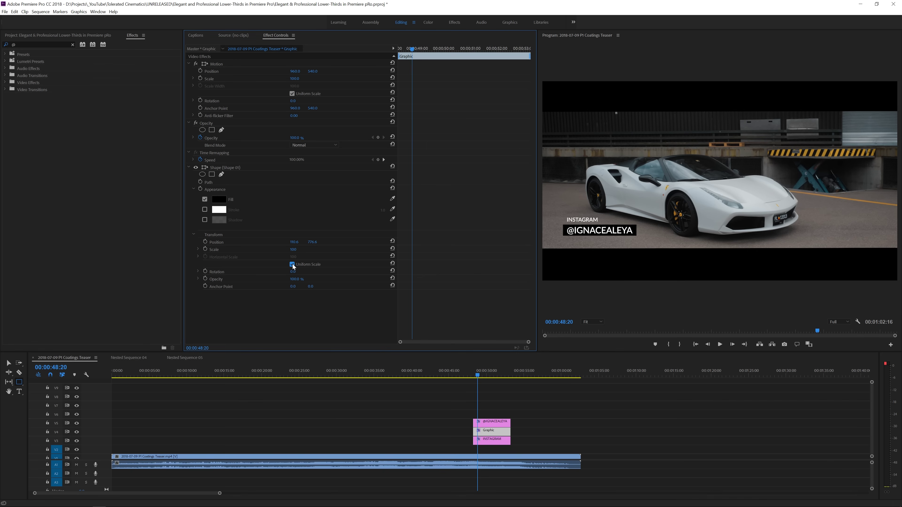
mouse_move(293, 258)
left_mouse_down()
mouse_move(314, 258)
mouse_move(293, 257)
left_mouse_up()
left_click(293, 250)
key("Up")
key("Up")
key("Up")
key("Up")
key("Up")
key("Up")
key("Up")
key("Up")
key("Up")
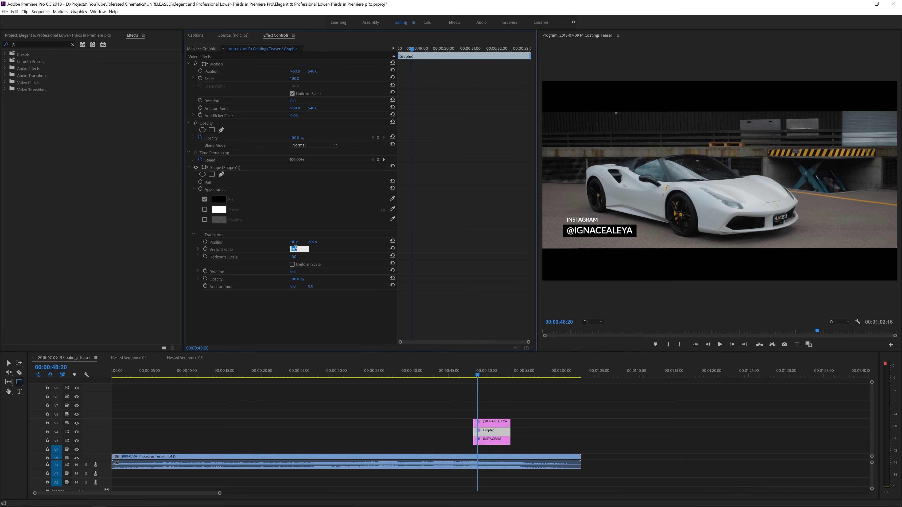
key("Up")
key("Down")
Set the black rectangle's vertical Position in its shape Transform to 774.6 to centre it on the handle text.
left_click(315, 241)
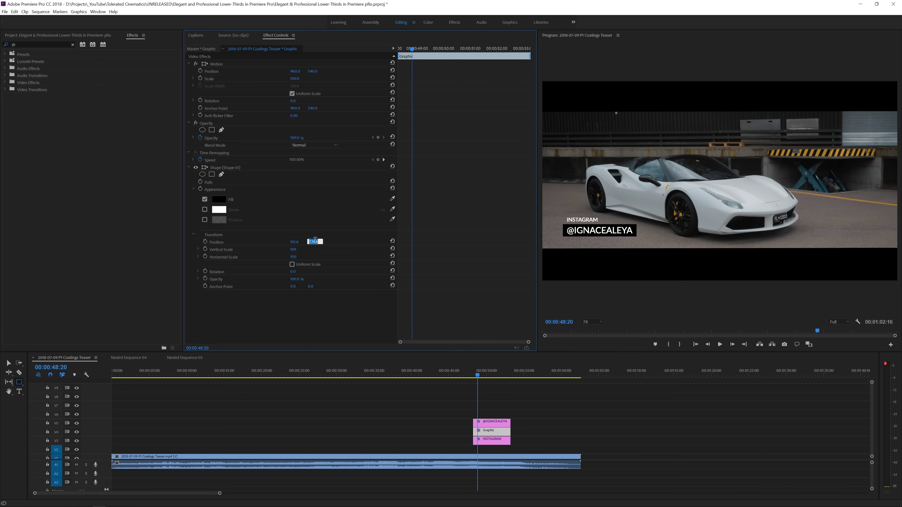
key("Down")
key("Up")
key("Return")
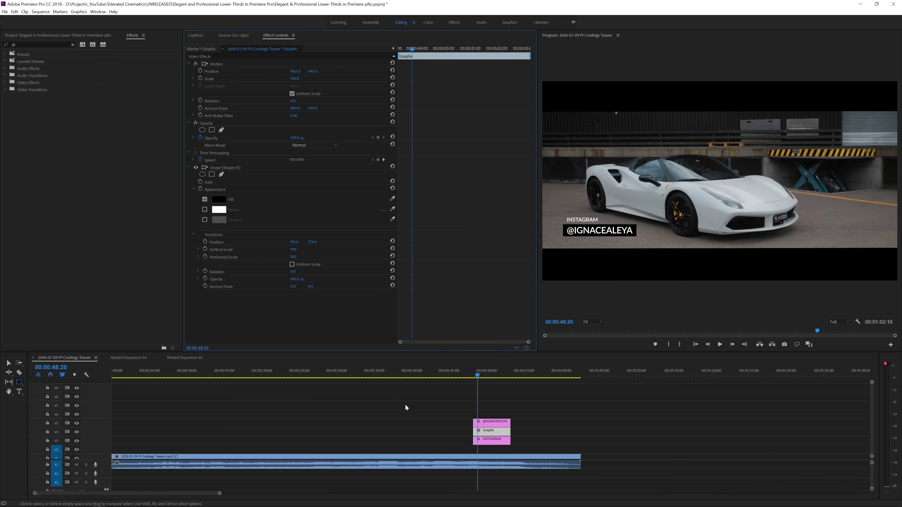
With no clip selected, draw a rectangle covering the INSTAGRAM label and set its fill colour to white (FFFFFF).
left_click(565, 437)
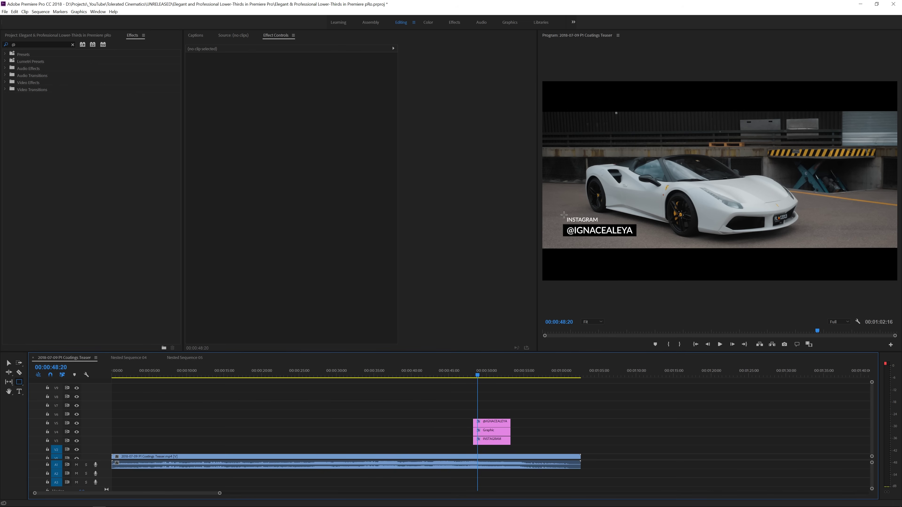
left_click_drag(564, 215, 602, 227)
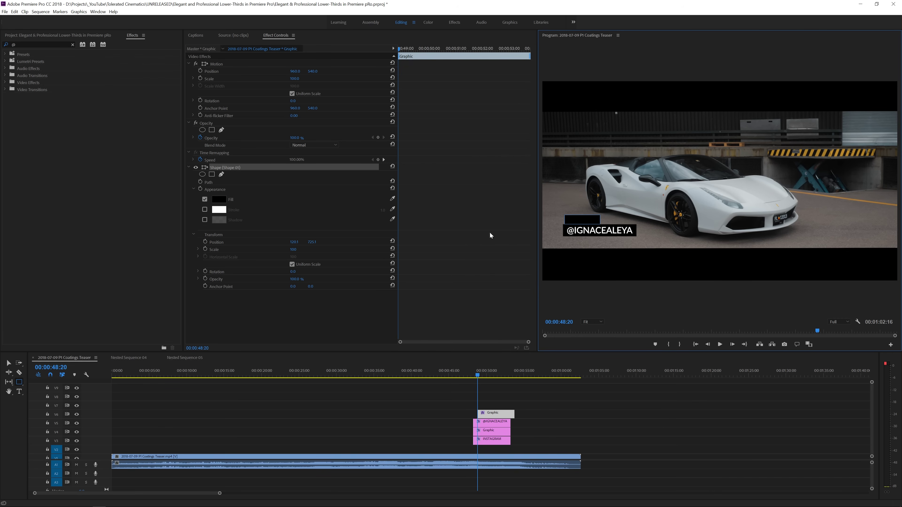
left_click(226, 209)
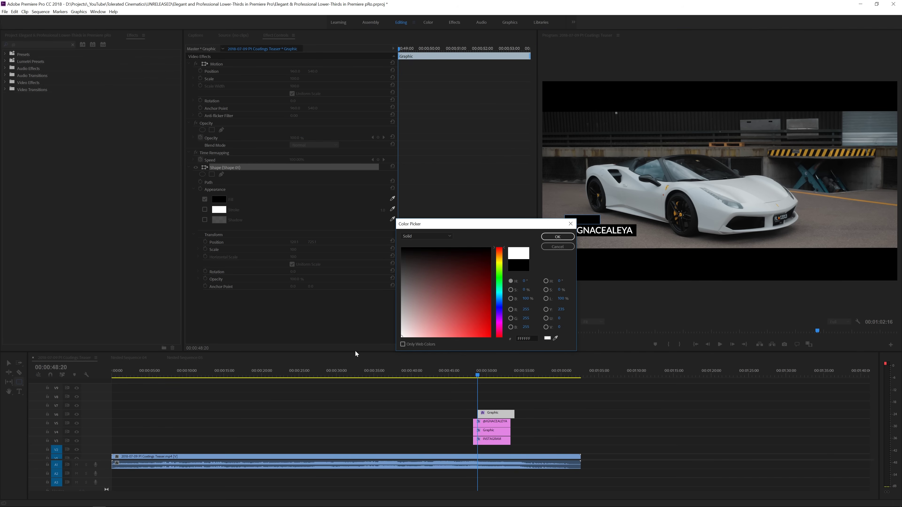
left_click(558, 237)
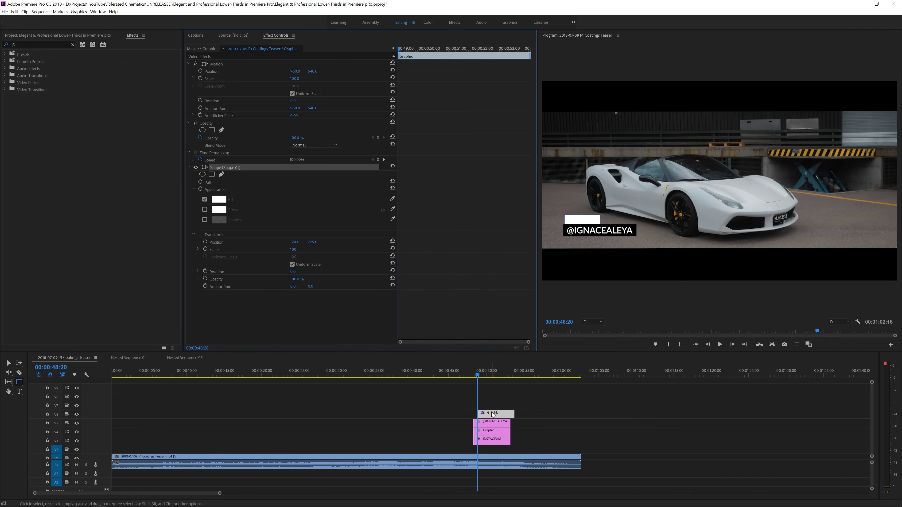
Align the white rectangle clip with the start of the other graphics and move the INSTAGRAM text clip to the track above it.
left_click_drag(493, 415, 490, 416)
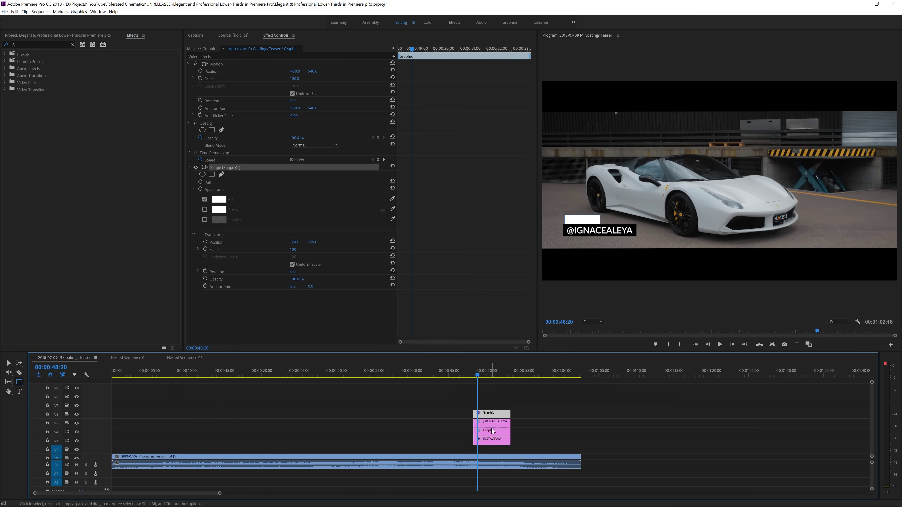
left_click(489, 431)
left_click(492, 423)
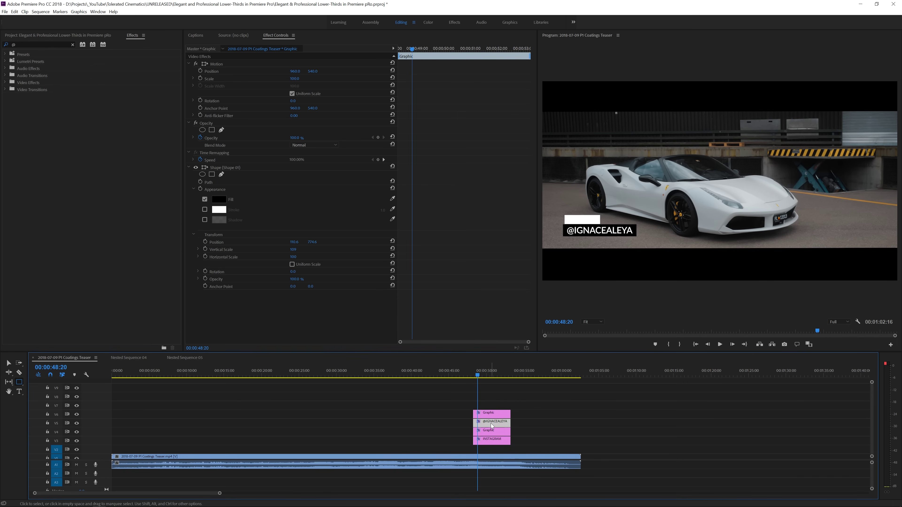
left_click(492, 442)
left_click_drag(493, 443, 488, 409)
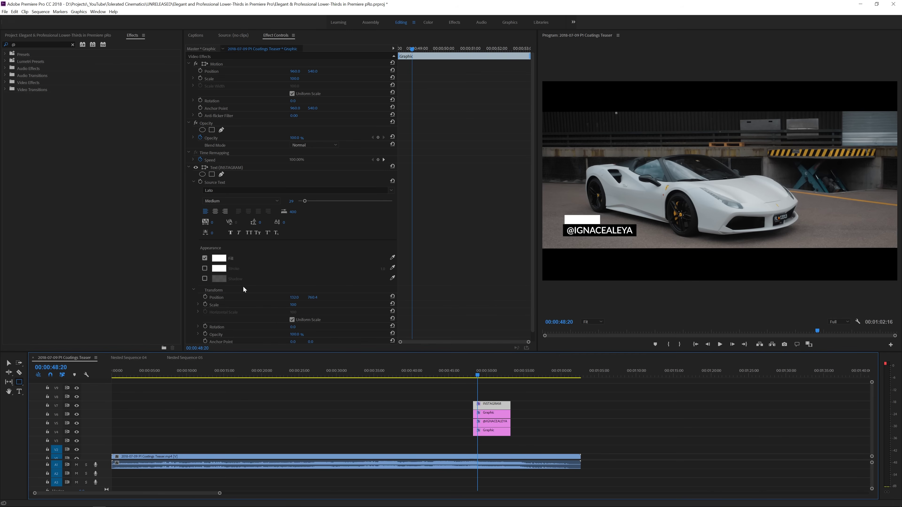
Set the INSTAGRAM text's fill colour to solid black (000000).
left_click(220, 258)
left_click_drag(416, 266, 414, 242)
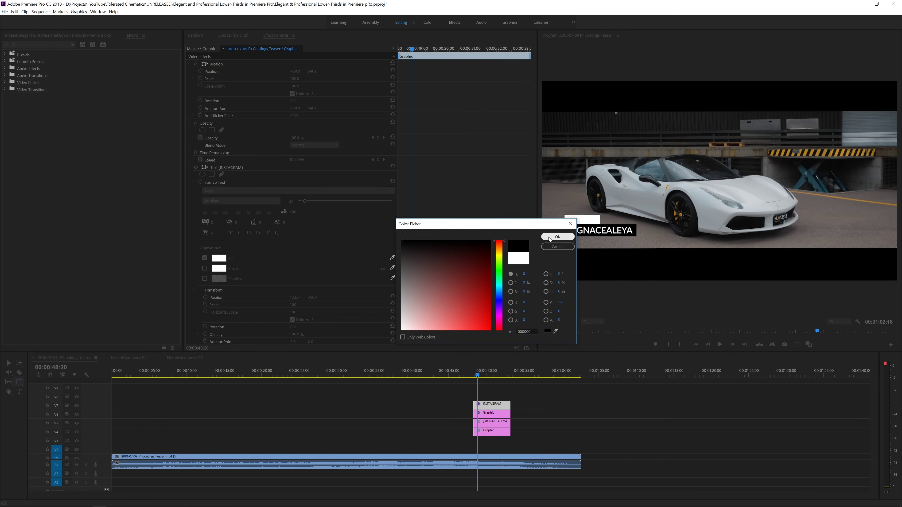
left_click(558, 236)
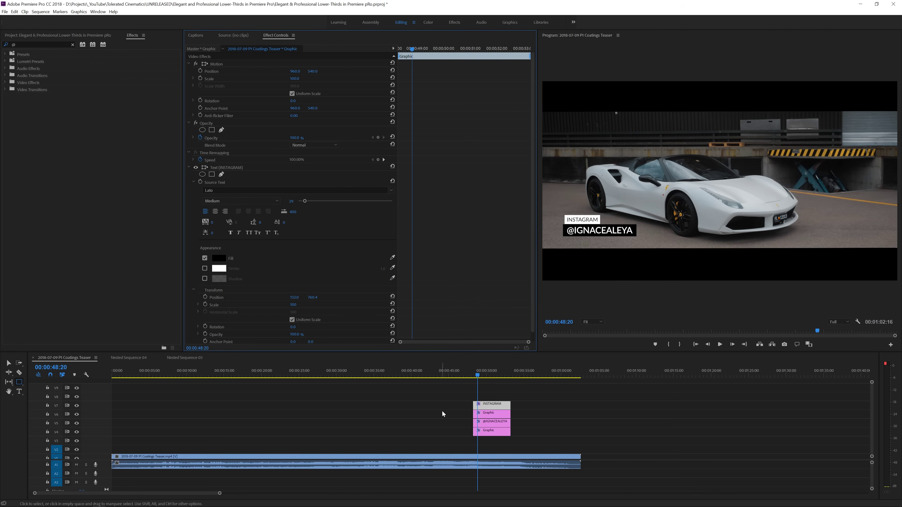
left_click(201, 35)
left_click(273, 36)
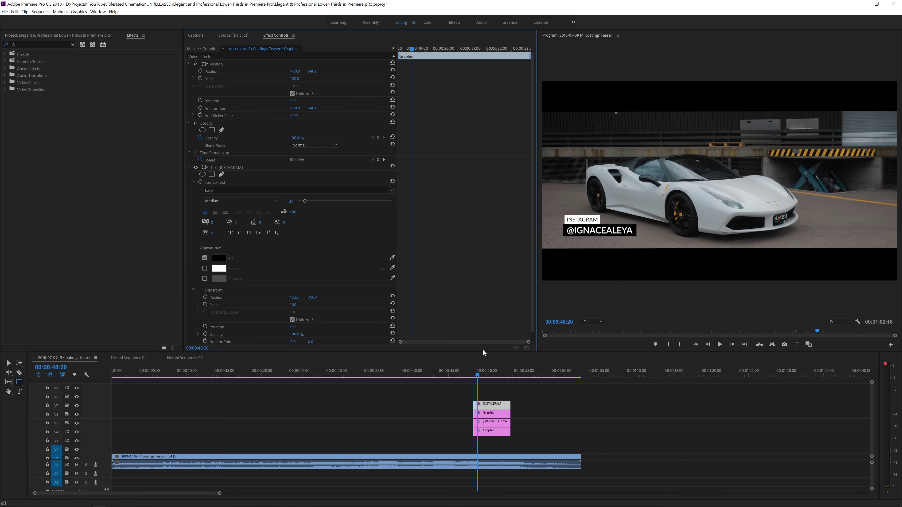
Move all four graphic clips down together so the stack sits directly above the footage clip.
left_click_drag(495, 395, 494, 451)
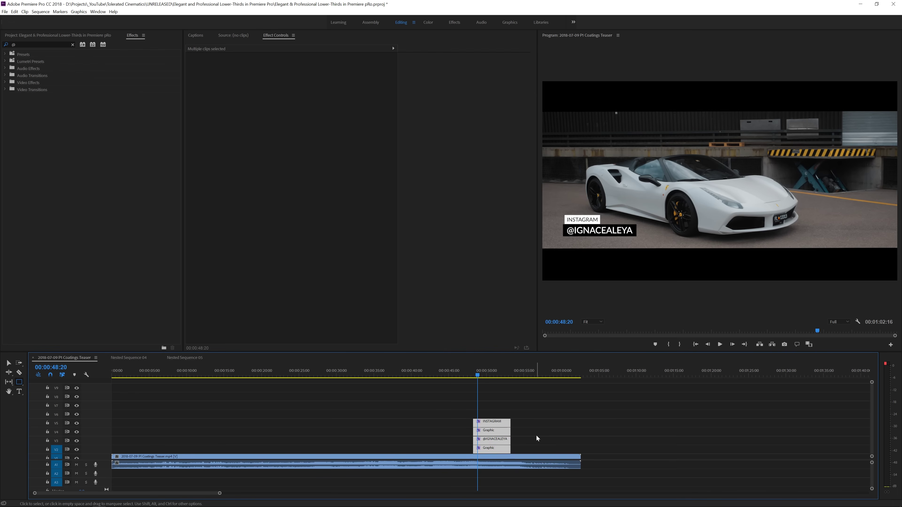
left_click(537, 436)
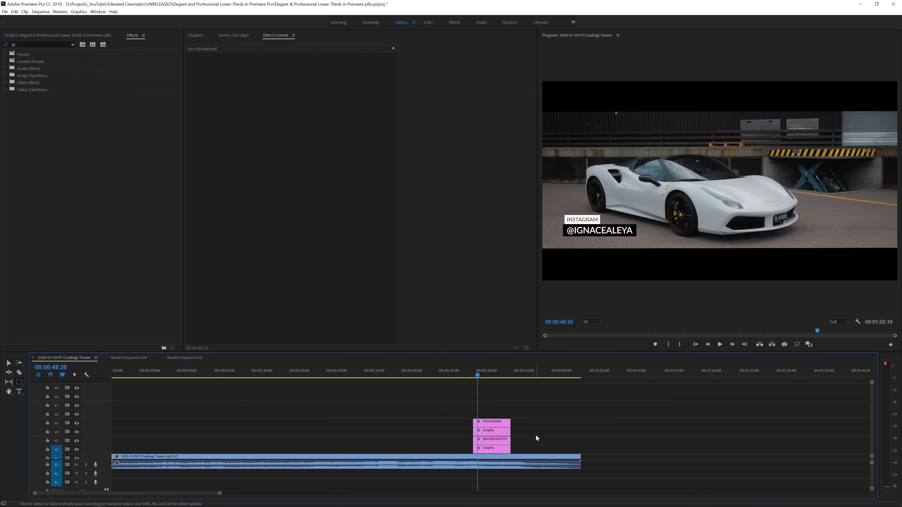
left_click(489, 450)
left_click(491, 440)
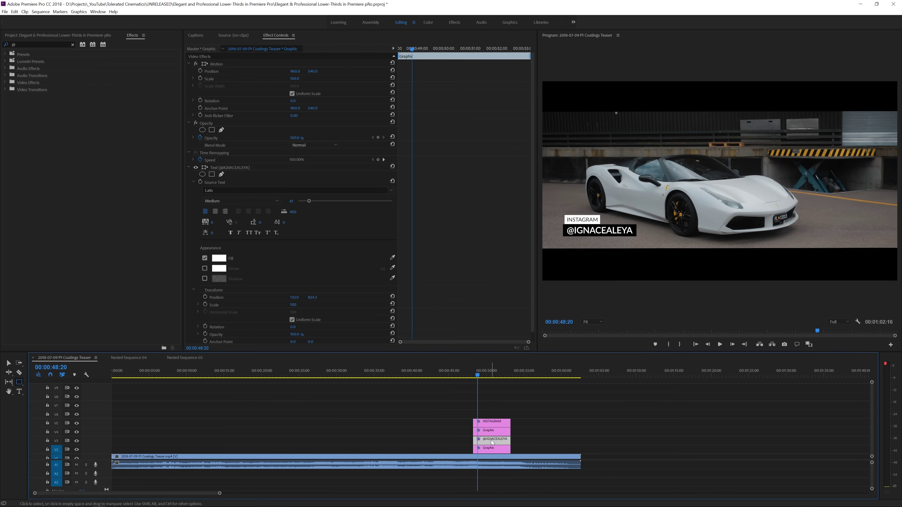
left_click(497, 433)
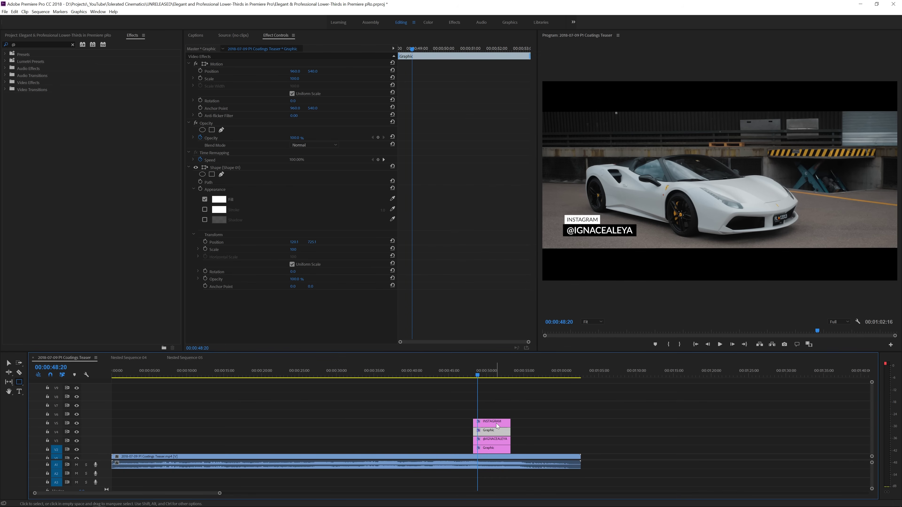
Move the INSTAGRAM text clip and its white box clip up three tracks, separating them from the handle clips.
left_click(497, 423)
left_click(496, 432, "shift")
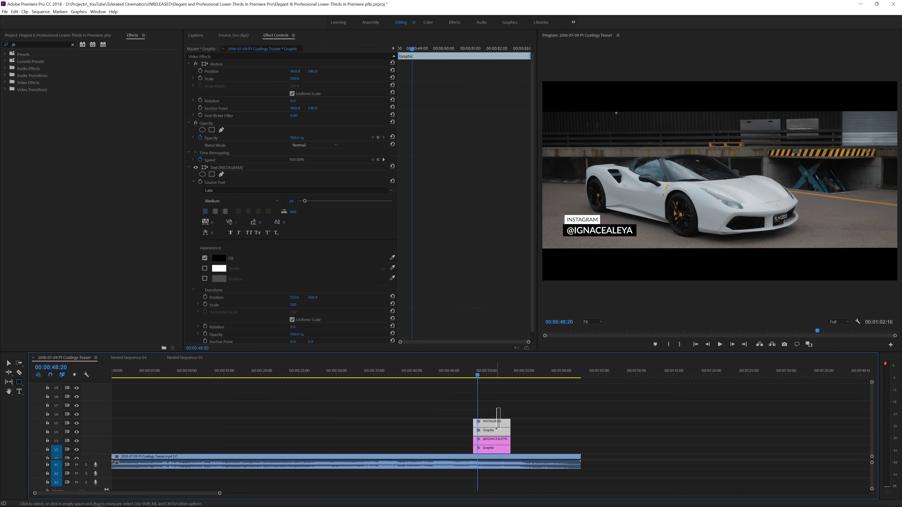
left_click_drag(496, 432, 492, 413)
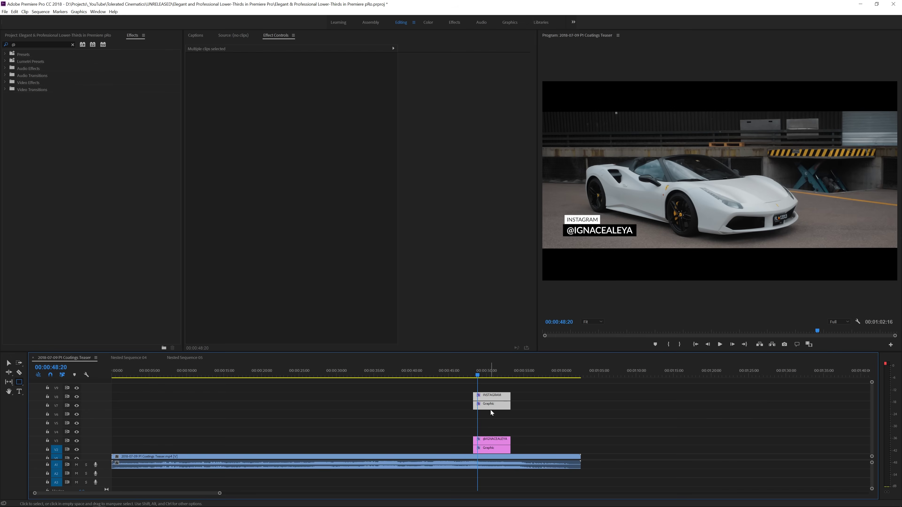
Activate the Selection tool, select the black box clip and add a Motion Position keyframe at 00:00:50:00.
left_click(491, 444)
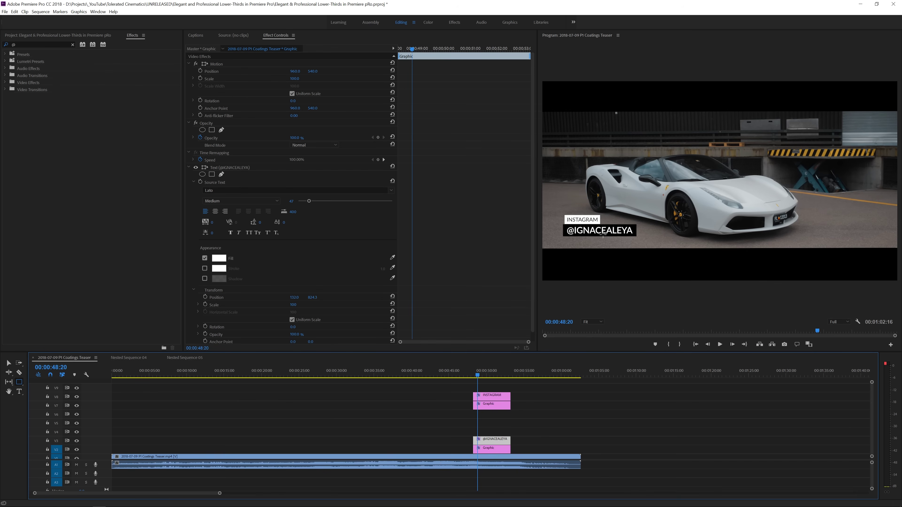
key("v")
left_click(487, 449)
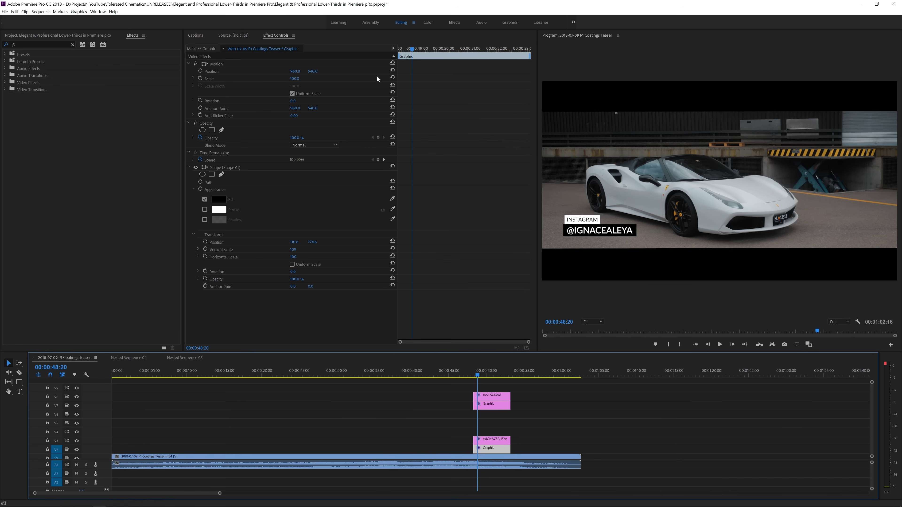
scroll(455, 452, "down", 5)
scroll(307, 432, "up", 5)
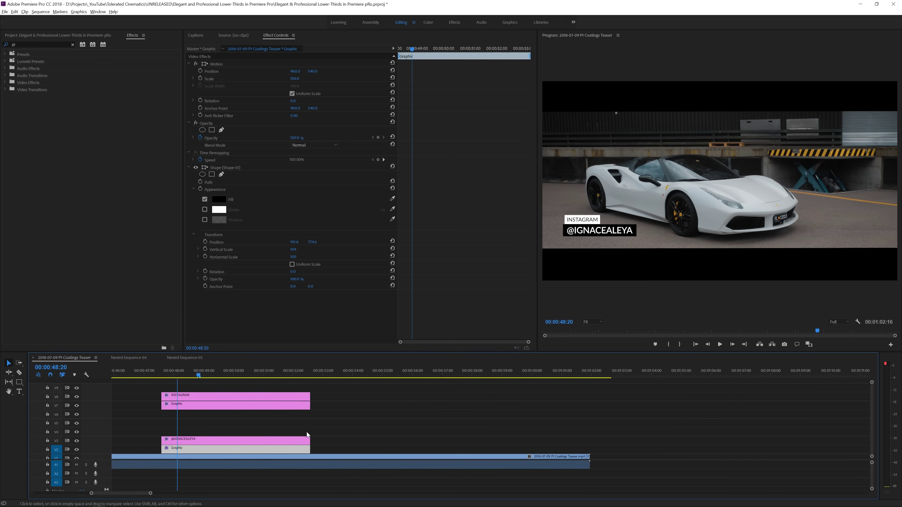
scroll(307, 432, "up", 4)
scroll(307, 431, "up", 3)
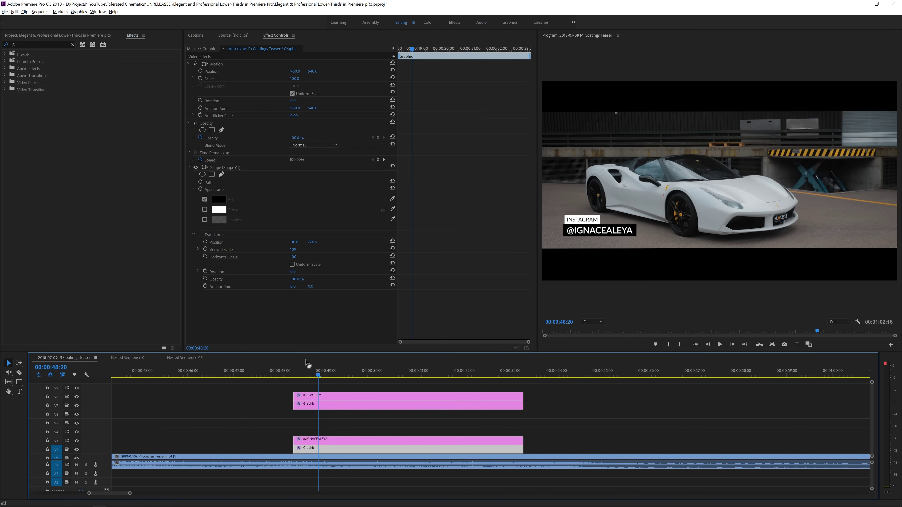
left_click_drag(304, 368, 293, 371)
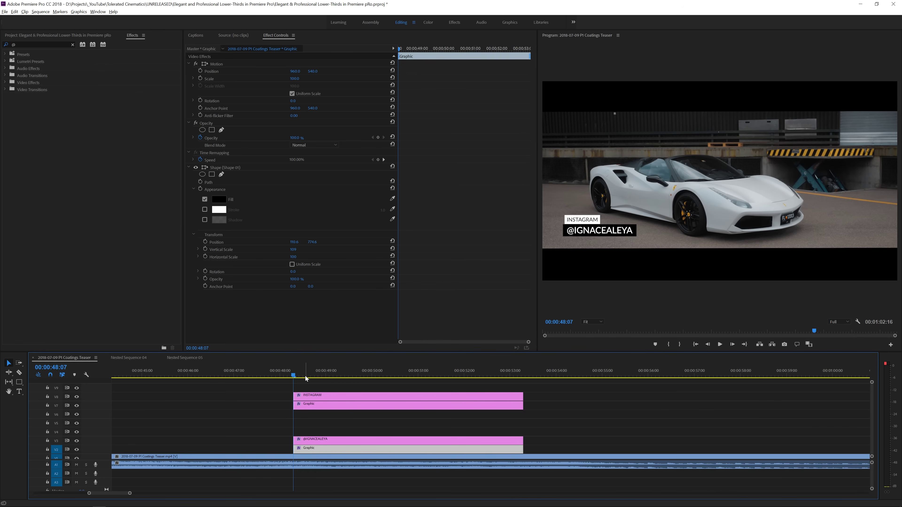
left_click_drag(301, 375, 374, 383)
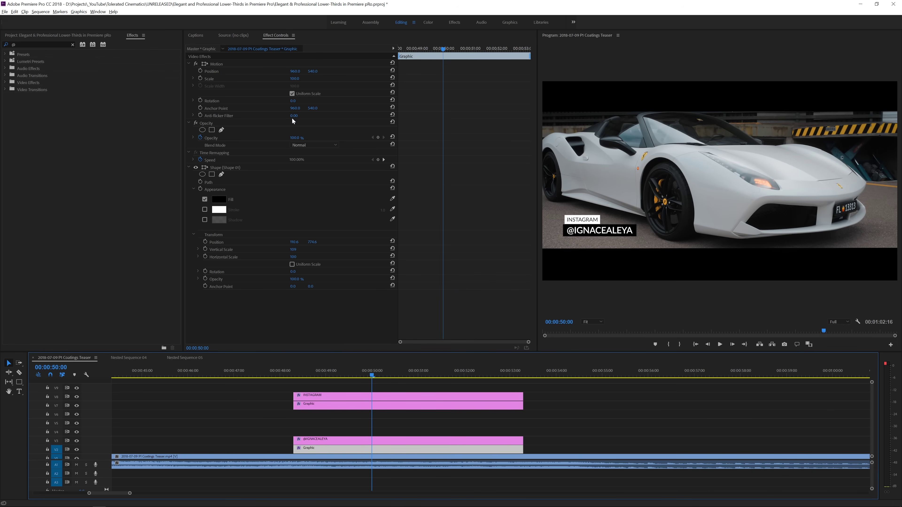
left_click(201, 72)
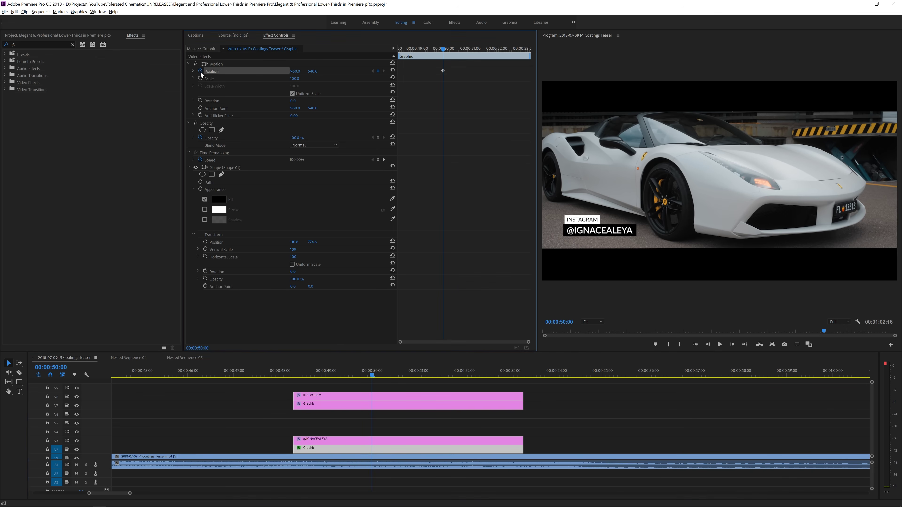
At the clip start (00:00:48:07), shift the black box's Motion Position to the left as a starting keyframe and preview the slide-in.
left_click_drag(444, 56, 351, 74)
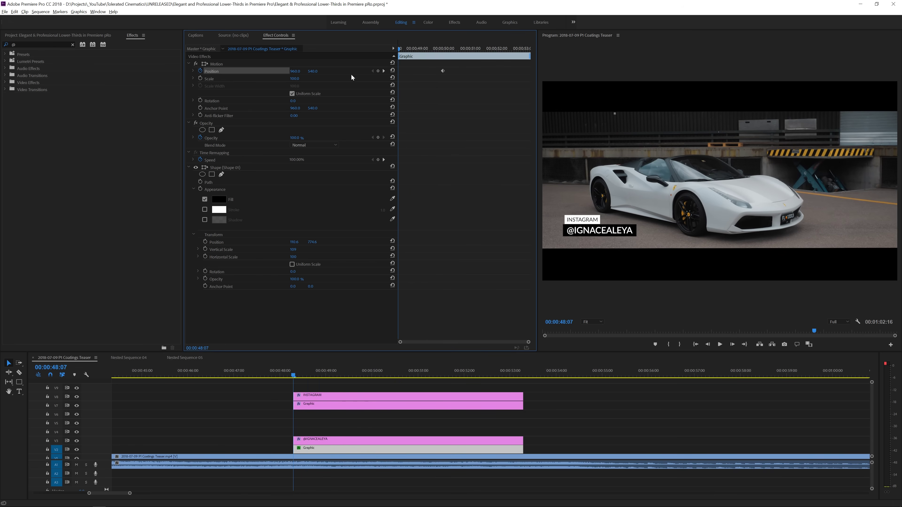
left_click_drag(296, 73, 273, 73)
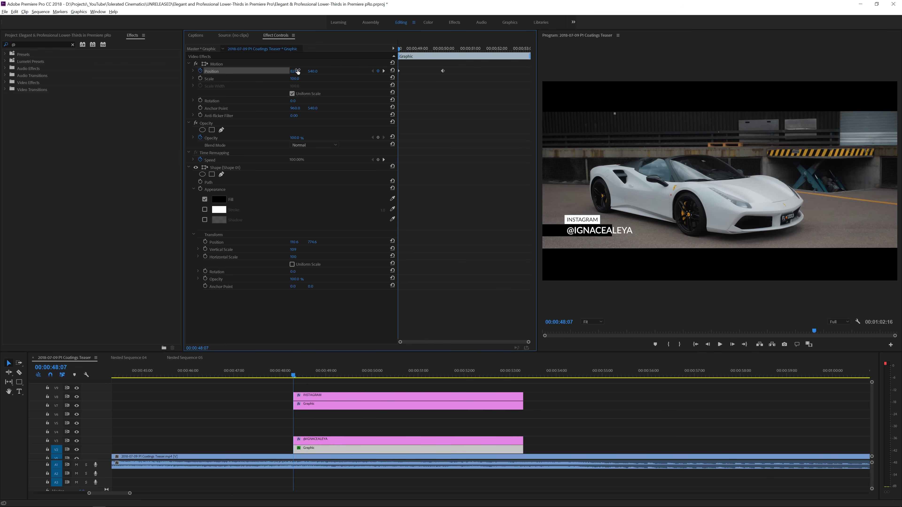
key("space")
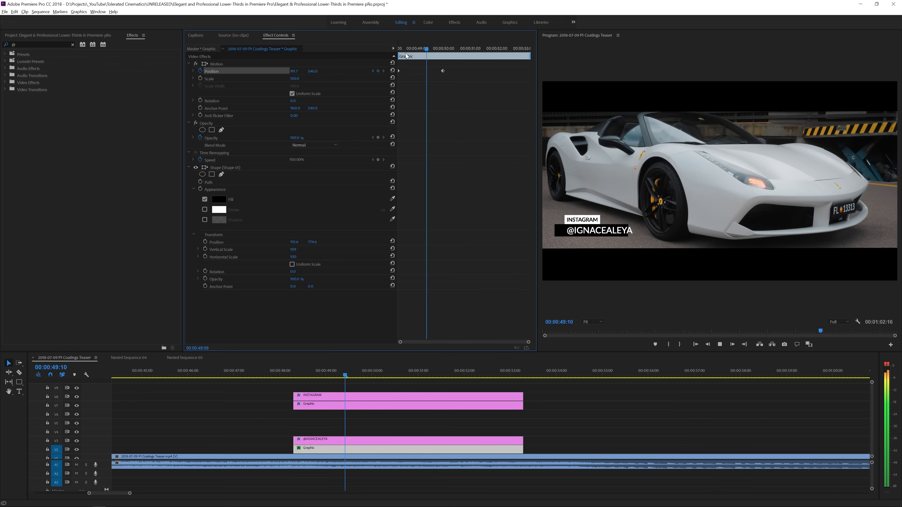
key("space")
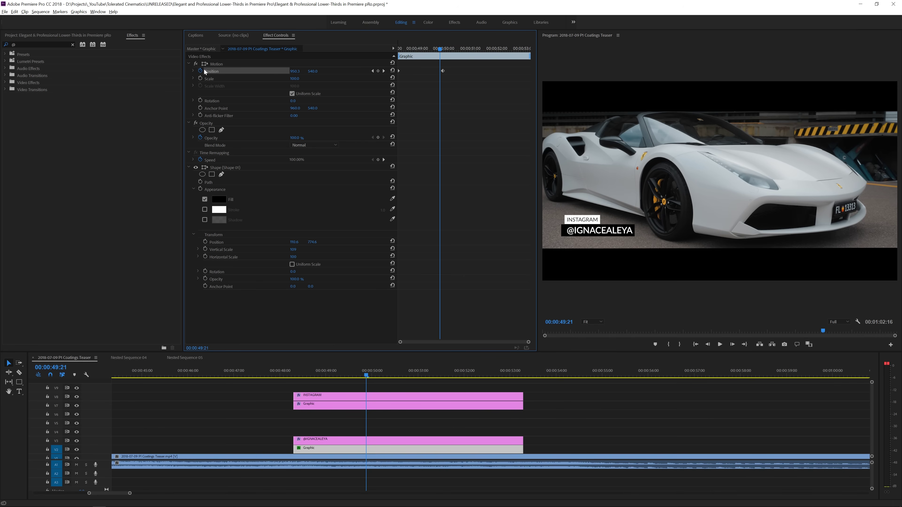
Ease the box into its final Position keyframe by extending that keyframe's velocity handle, and preview the animation from the clip start.
left_click(193, 71)
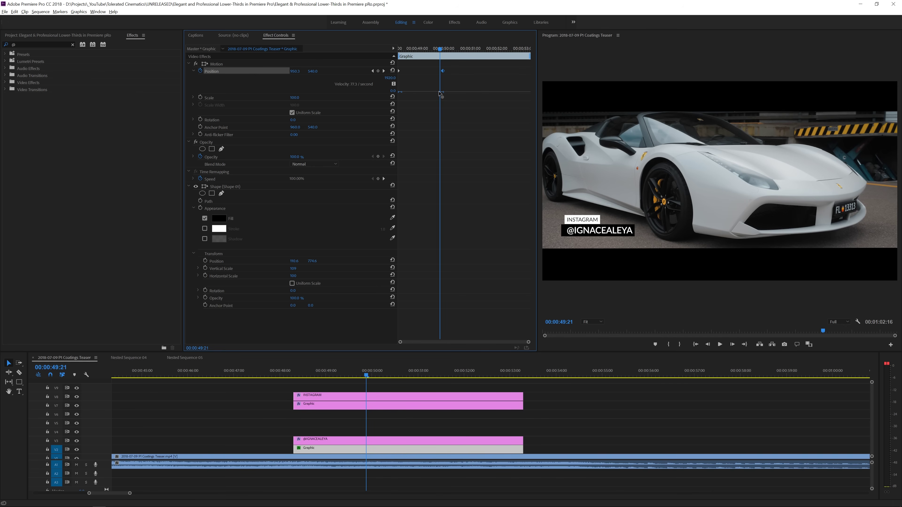
left_click_drag(440, 93, 420, 92)
left_click(295, 375)
key("space")
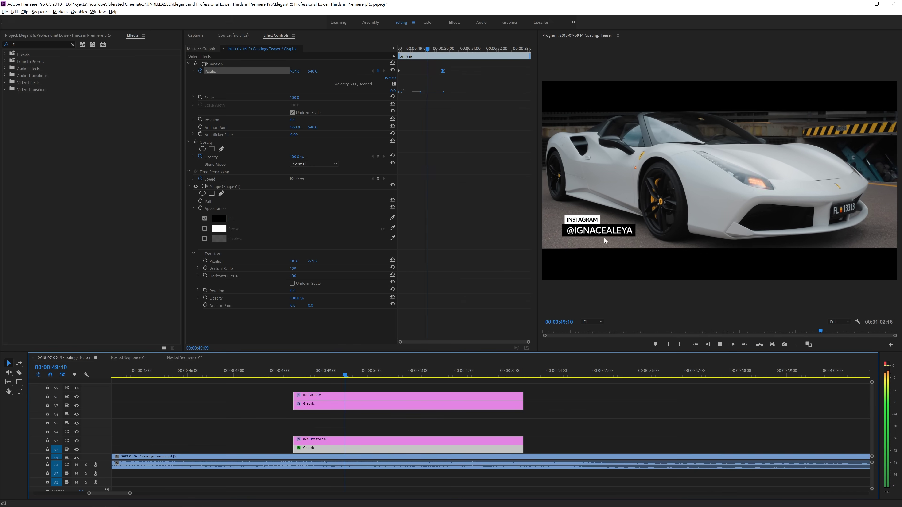
key("space")
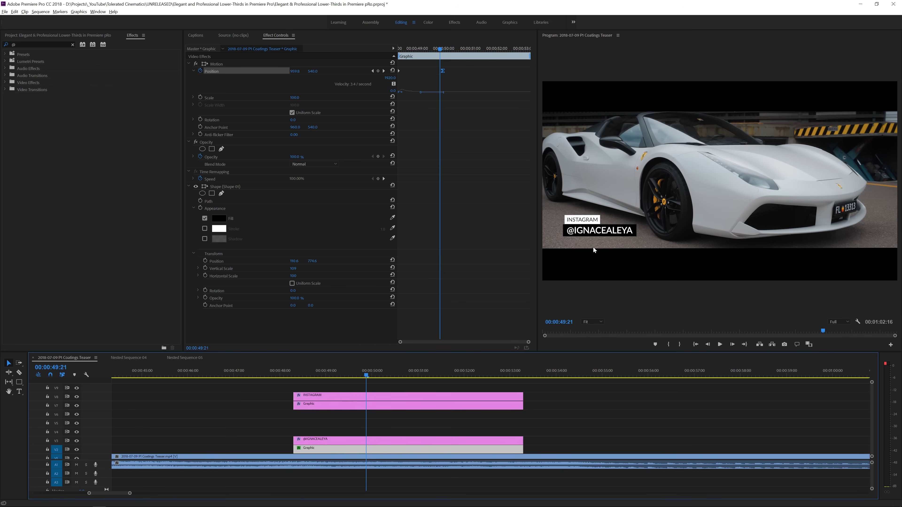
Add a holding Motion Position keyframe for the black box at 00:00:51:19 and copy its starting keyframe to the clip end at 00:00:53:07.
left_click_drag(463, 49, 491, 49)
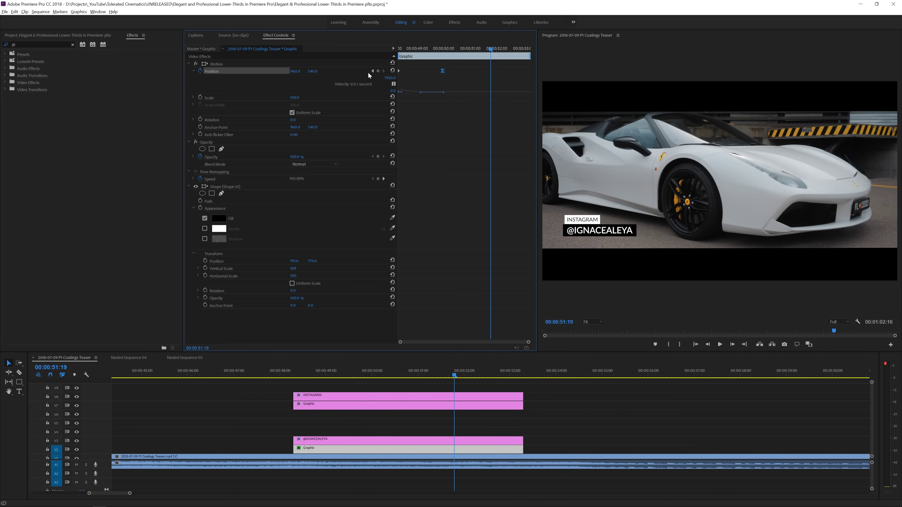
left_click(377, 71)
left_click_drag(506, 49, 533, 49)
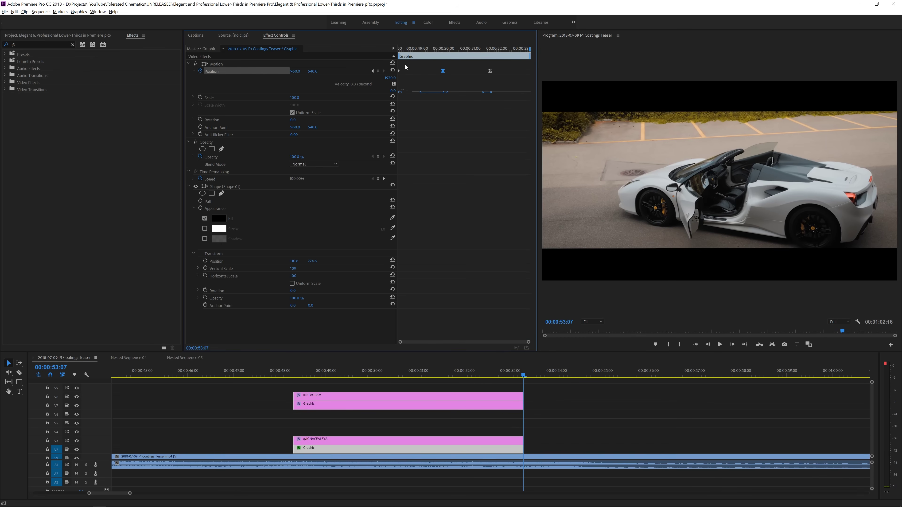
left_click(399, 71)
key("ctrl+c")
key("ctrl+v")
Ease the box out of its 00:00:51:19 Position keyframe by extending that keyframe's outgoing velocity handle, and preview the exit.
left_click_drag(528, 55, 549, 64)
left_click(489, 70)
left_click_drag(497, 93, 510, 93)
left_click_drag(511, 48, 291, 61)
key("space")
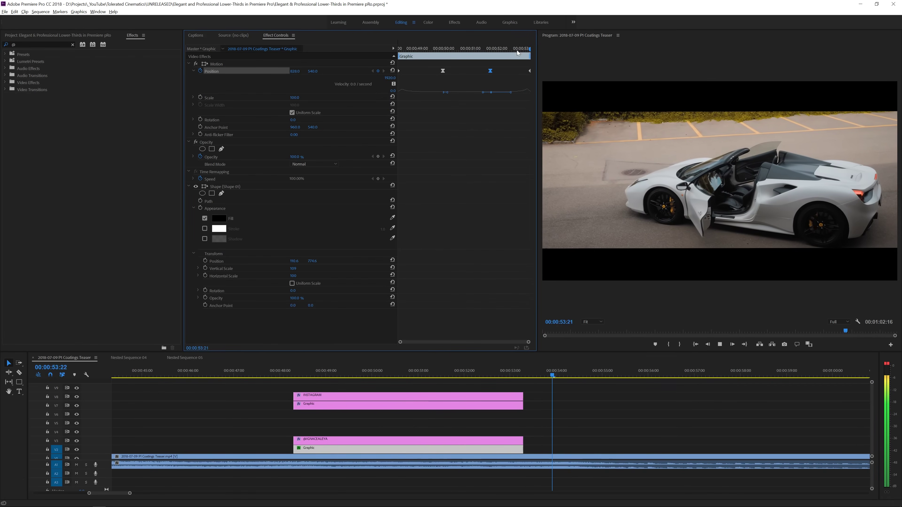
At the clip end (00:00:53:07), shift the black box's Motion Position to the right and preview the slide-out.
left_click_drag(513, 48, 532, 61)
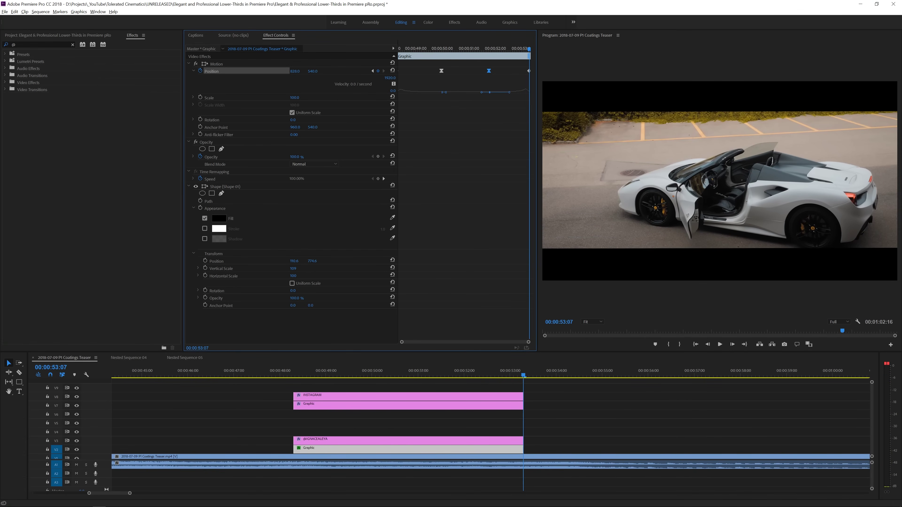
left_click_drag(466, 55, 434, 76)
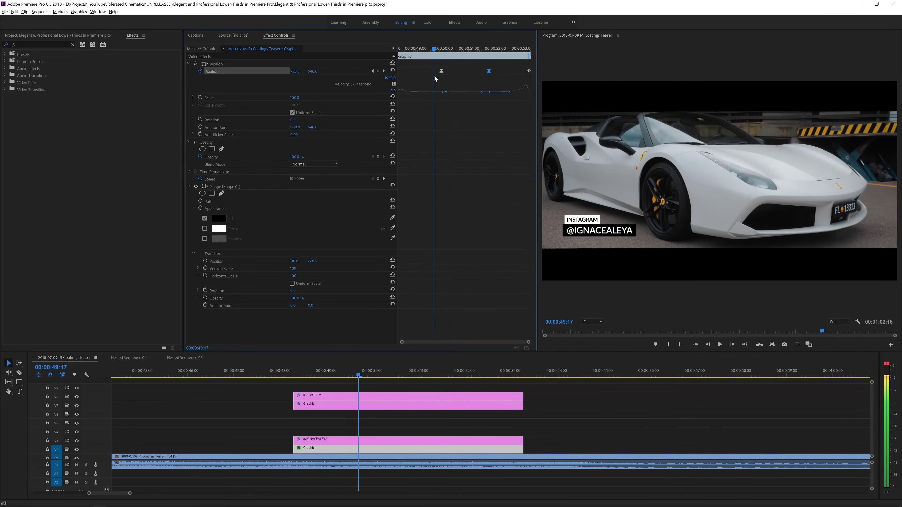
key("space")
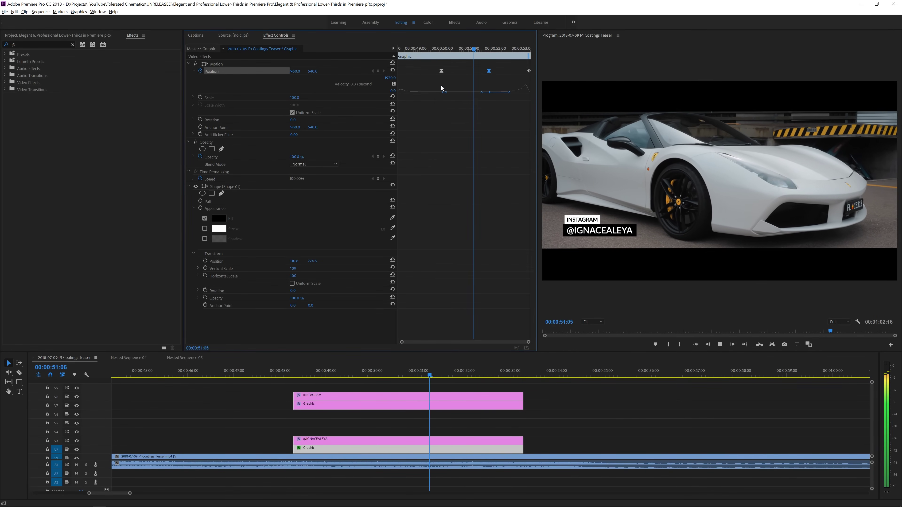
key("space")
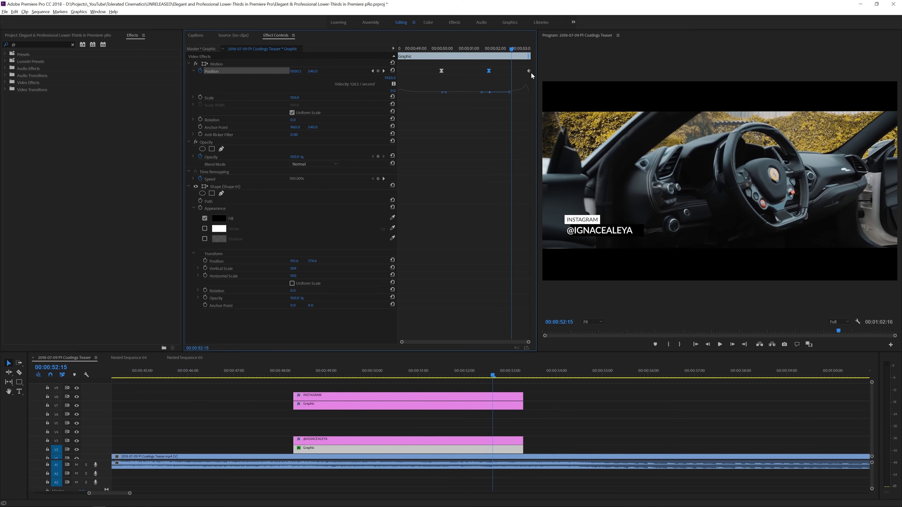
left_click(529, 49)
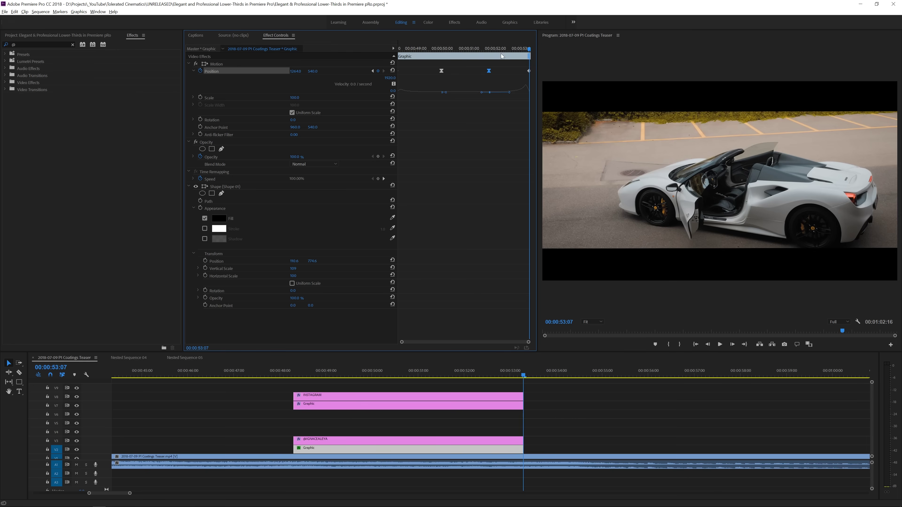
left_click(518, 49)
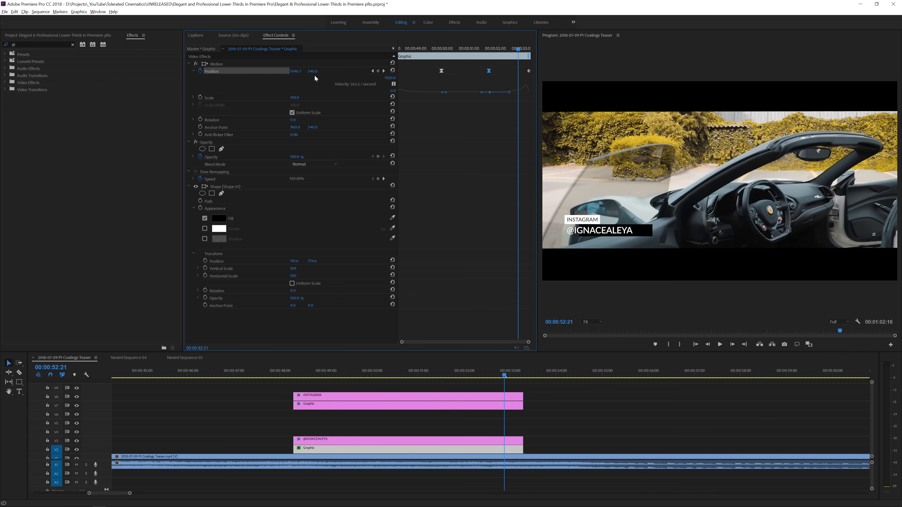
left_click_drag(312, 72, 340, 72)
left_click_drag(512, 53, 399, 54)
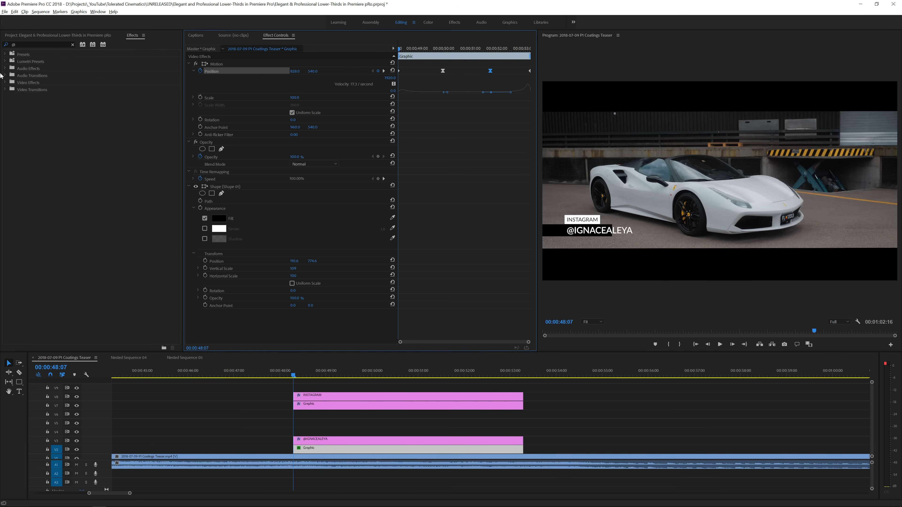
Apply the Linear Wipe video effect from the Transition group to the black box clip.
left_click(3, 84)
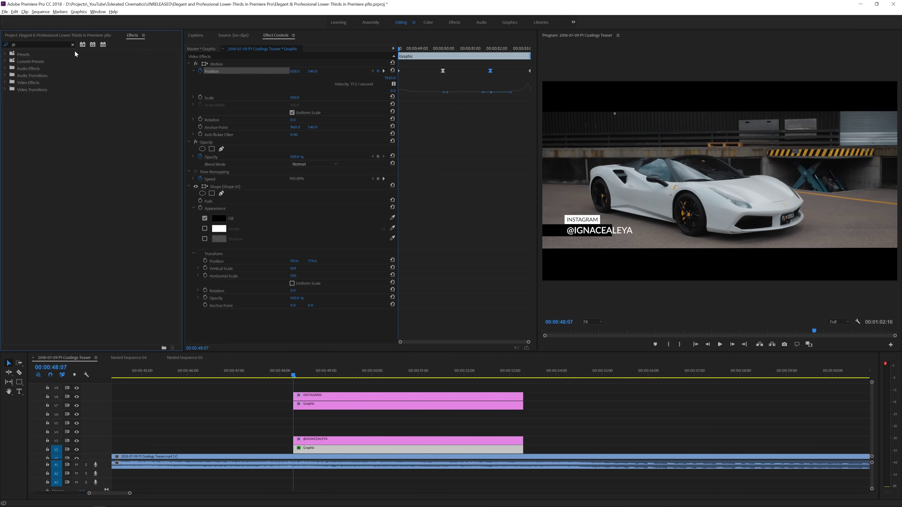
left_click(5, 83)
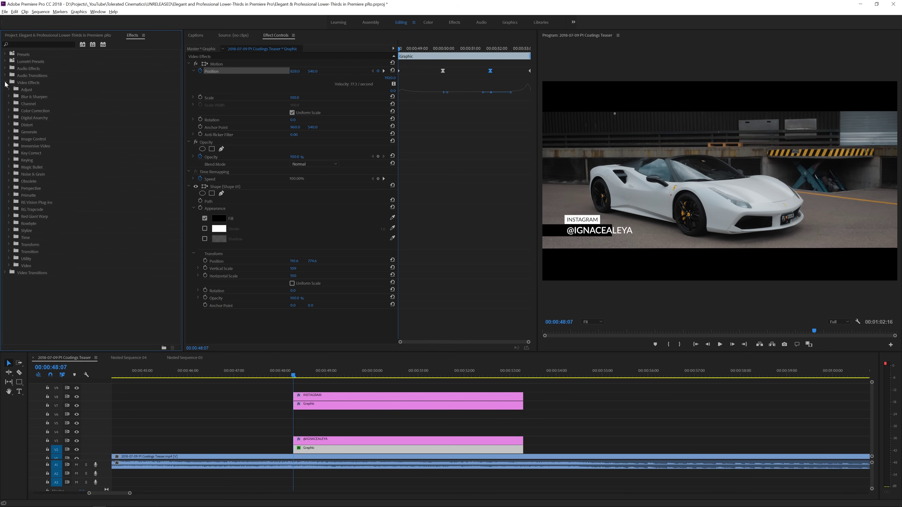
left_click(8, 253)
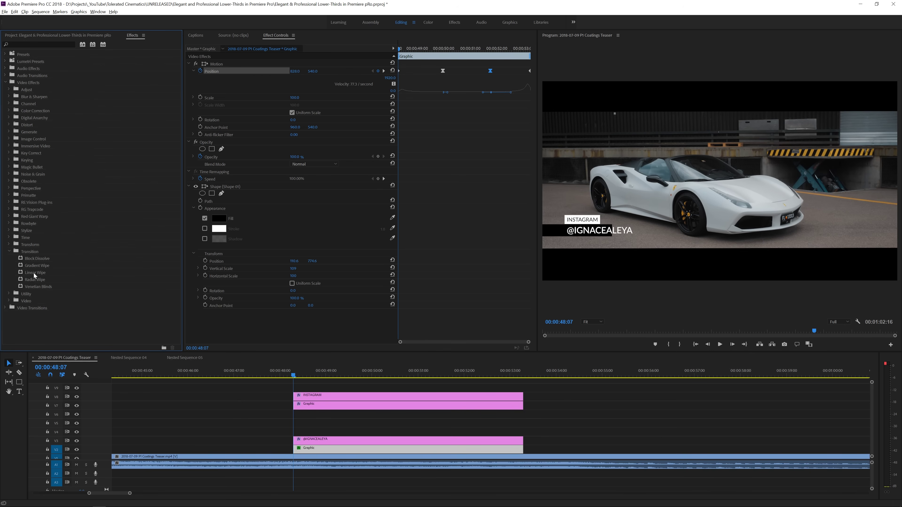
left_click_drag(34, 275, 329, 455)
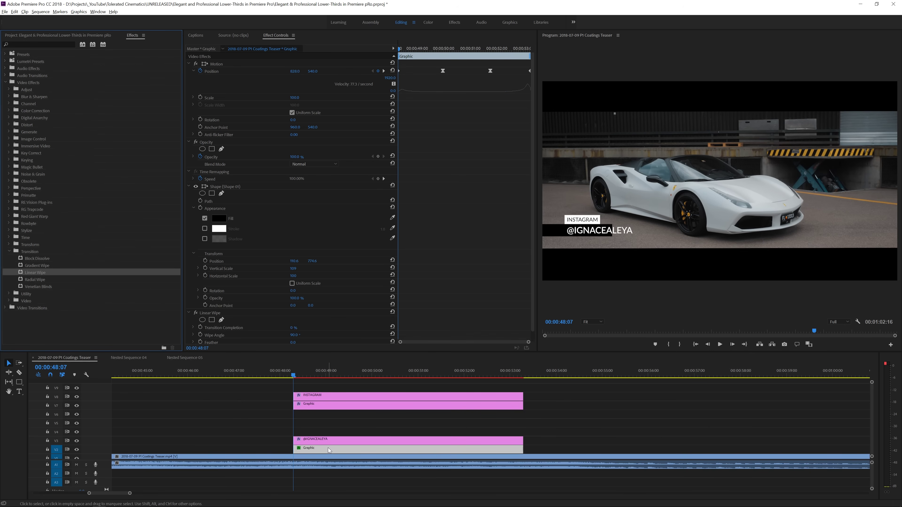
Set the black box's Linear Wipe to a Wipe Angle of -90° and a Transition Completion of 100%.
scroll(256, 306, "down", 1)
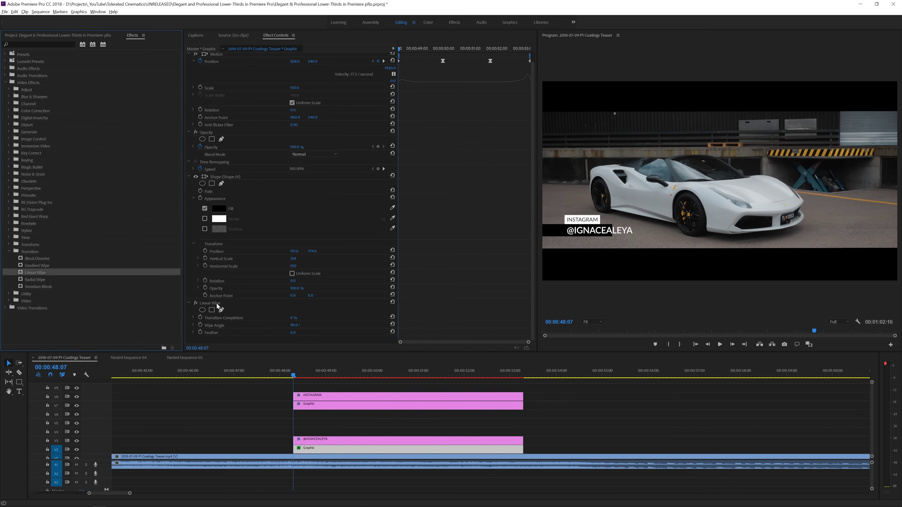
left_click(293, 325)
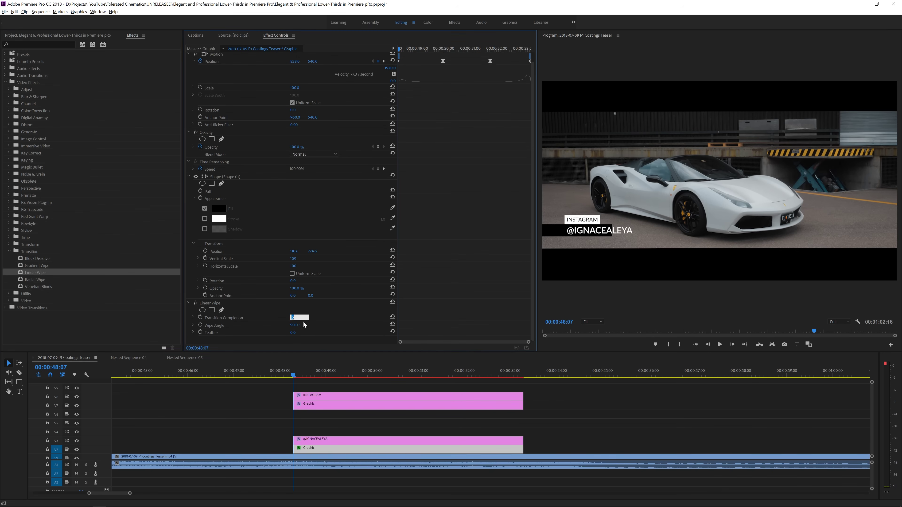
type("-90")
key("Return")
left_click(294, 318)
type("100")
key("Return")
mouse_move(294, 318)
left_mouse_down()
mouse_move(272, 318)
mouse_move(299, 318)
left_mouse_up()
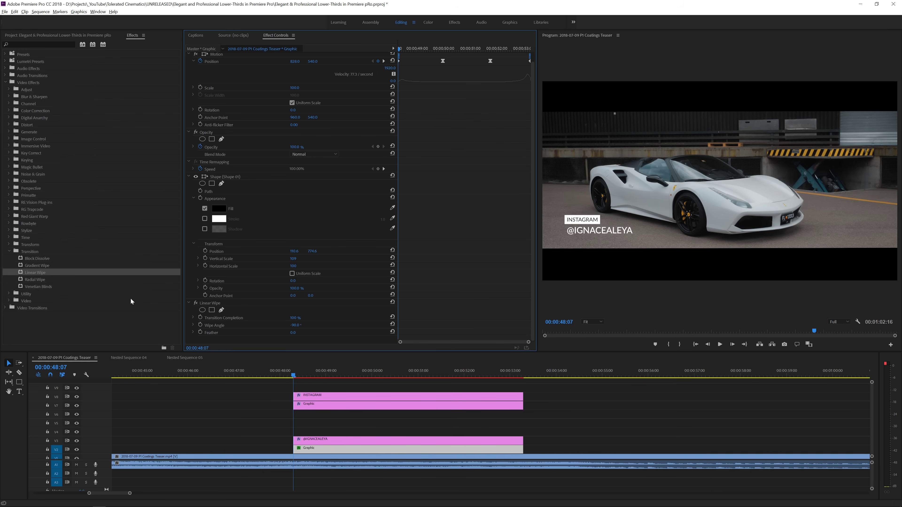
Keyframe the Linear Wipe's Transition Completion at the clip start, and set it to 0% at 00:00:50:00.
left_click(201, 317)
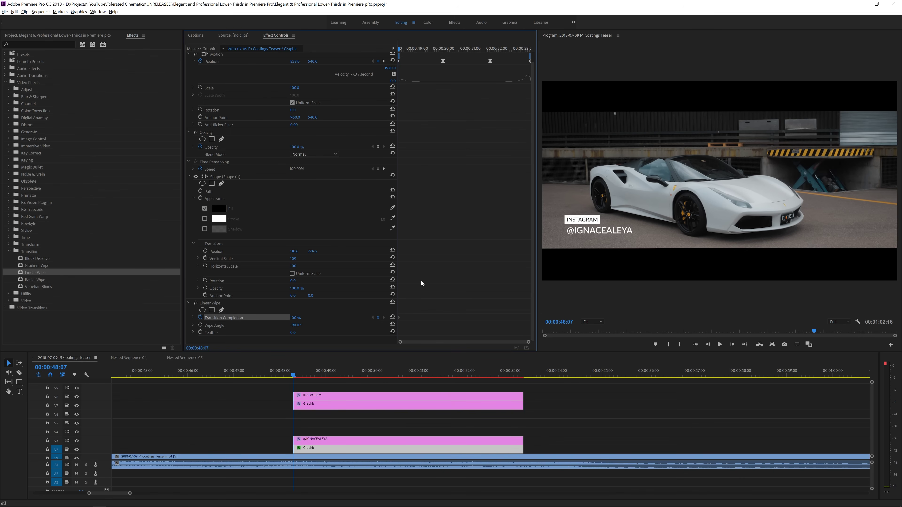
left_click_drag(443, 49, 441, 63)
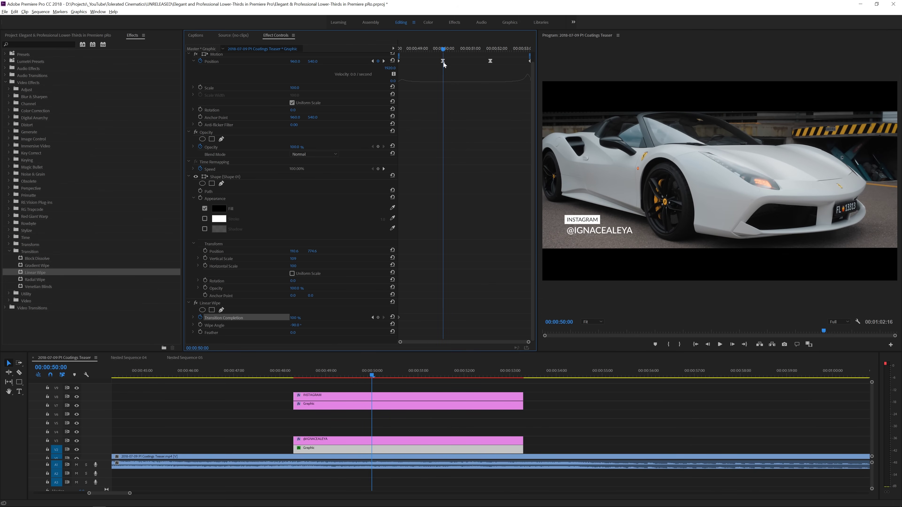
left_click(300, 317)
key("BackSpace")
key("BackSpace")
type("0")
key("Return")
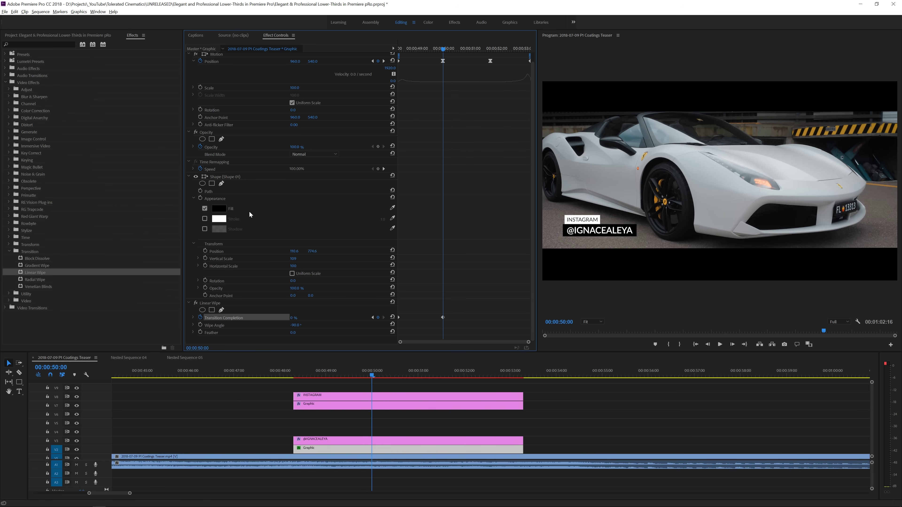
Convert the 00:00:50:00 Transition Completion keyframe to Bezier, extend its incoming handle to ease the wipe, and preview from the clip start.
left_click(193, 318)
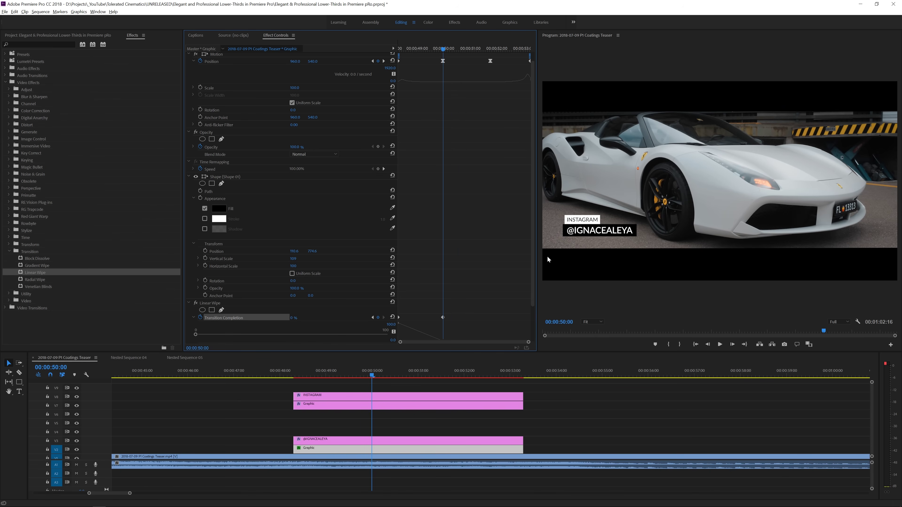
scroll(534, 265, "down", 2)
left_click(443, 277)
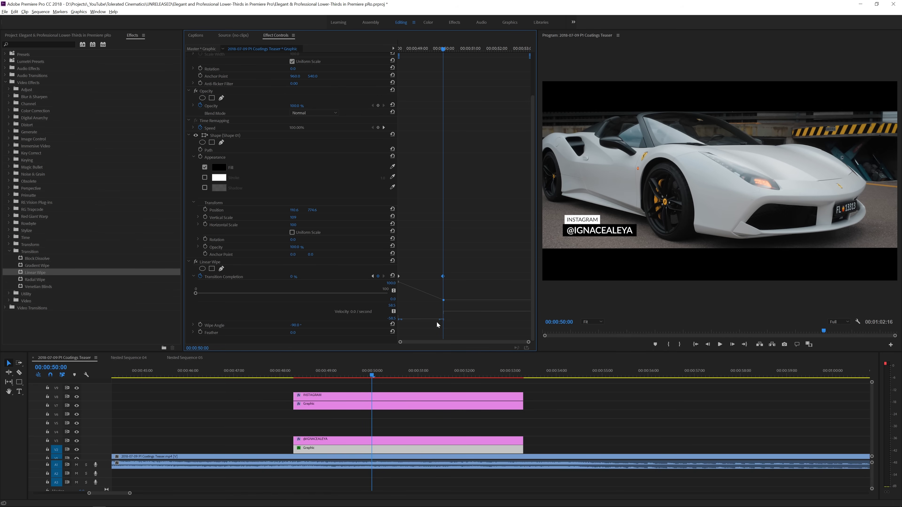
mouse_move(438, 318)
left_mouse_down()
mouse_move(408, 328)
mouse_move(440, 319)
left_mouse_up()
right_click(444, 278)
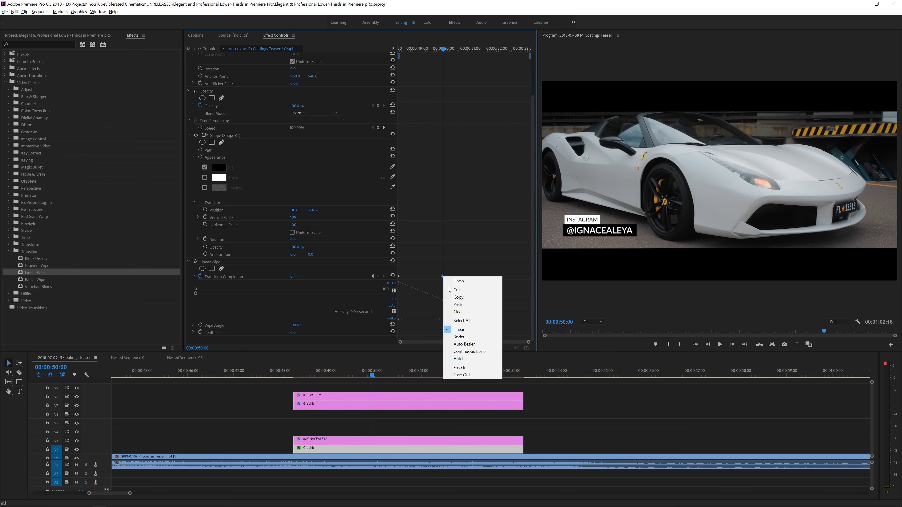
left_click(470, 340)
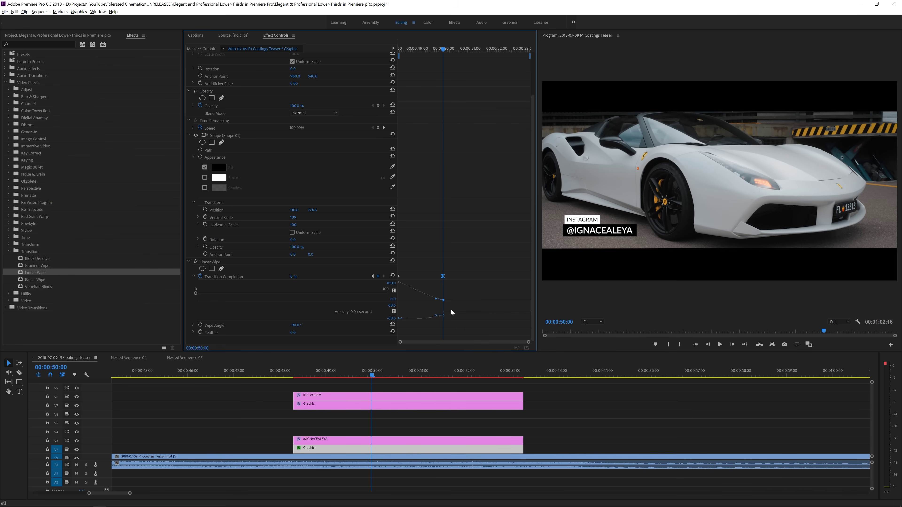
left_click_drag(414, 304, 412, 299)
left_click(400, 50)
key("space")
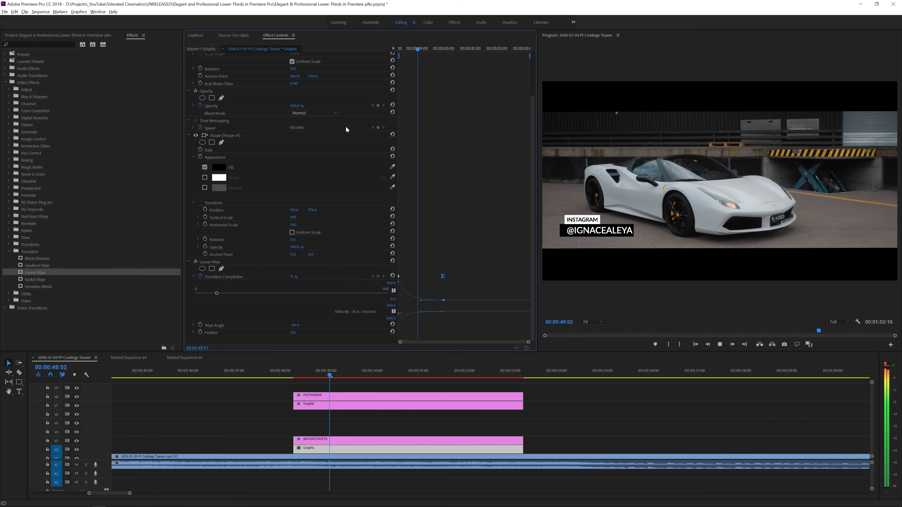
Shorten the incoming Bezier handle of the 00:00:50:00 Transition Completion keyframe and preview the wipe-in again.
left_click_drag(431, 49, 403, 49)
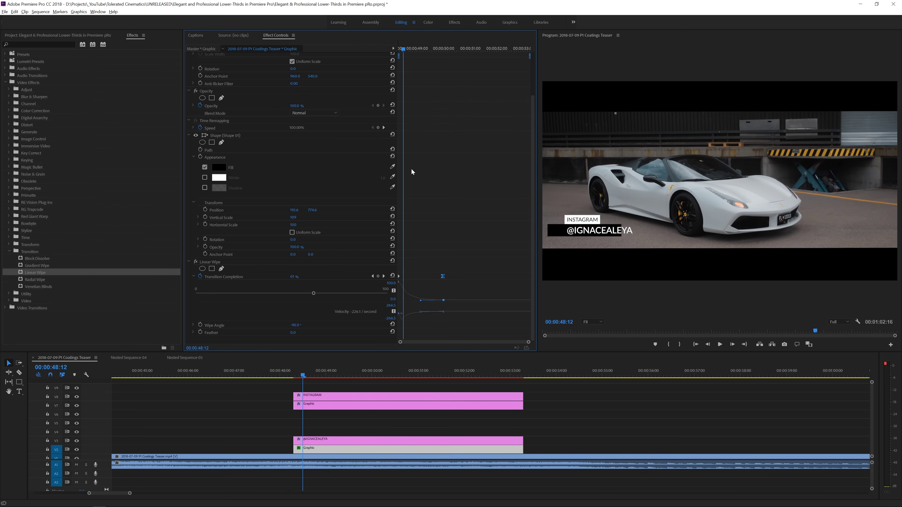
left_click_drag(421, 301, 433, 302)
left_click_drag(404, 49, 383, 44)
key("space")
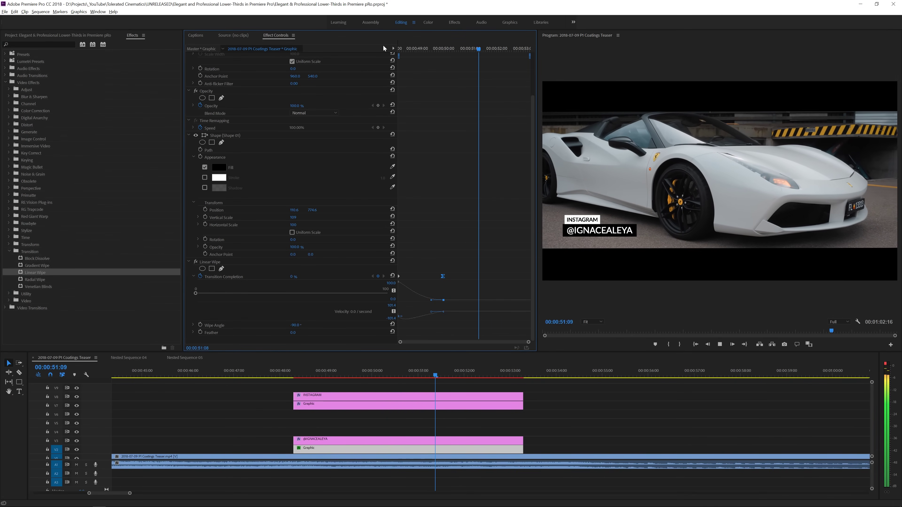
key("space")
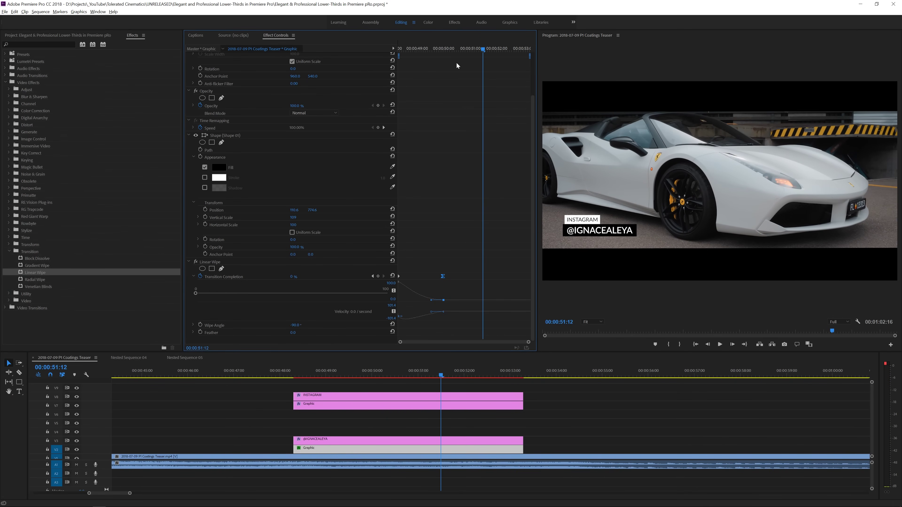
Add a holding Transition Completion keyframe at 00:00:52:00, set the value to 100% at 00:00:53:04, and preview the wipe-out.
mouse_move(484, 48)
left_mouse_down()
mouse_move(519, 49)
mouse_move(498, 51)
left_mouse_up()
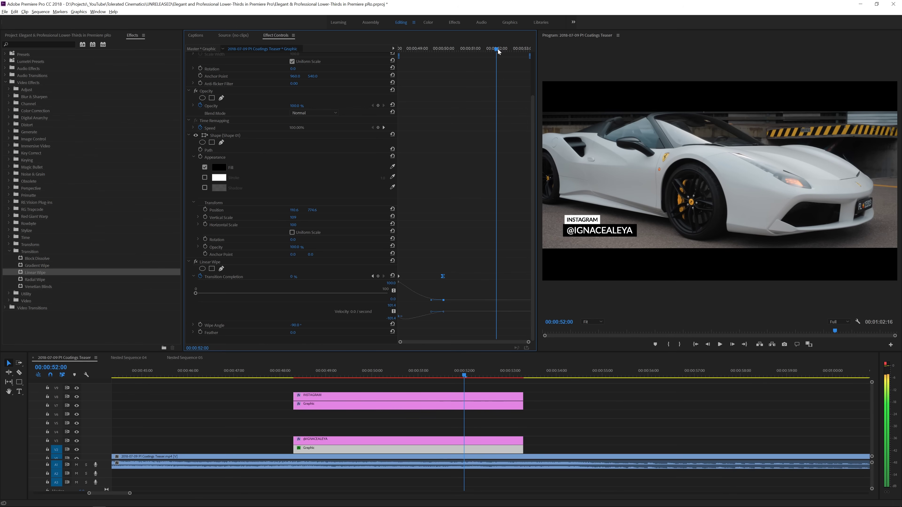
left_click(378, 276)
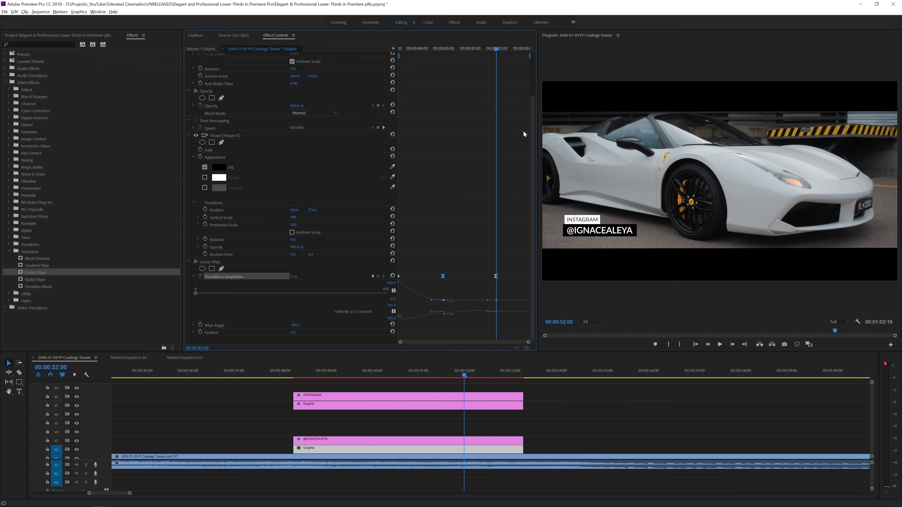
left_click_drag(523, 45, 528, 49)
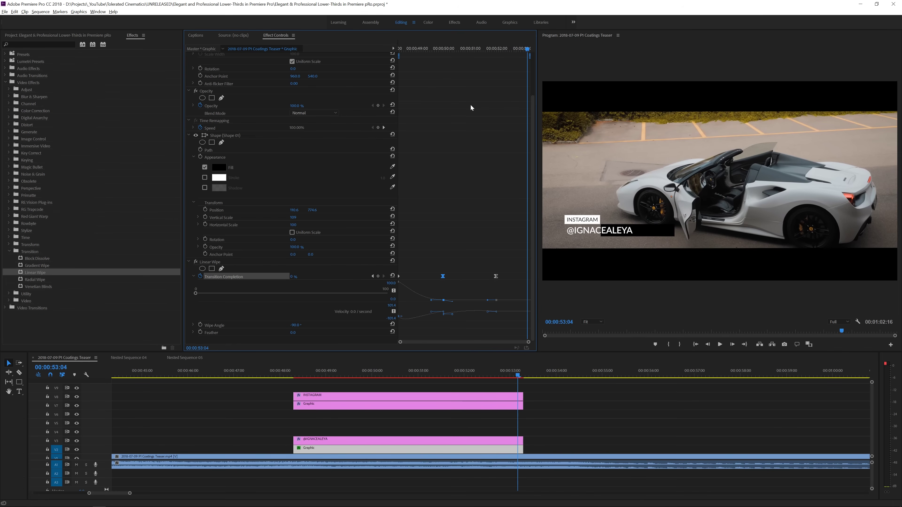
left_click_drag(292, 277, 306, 274)
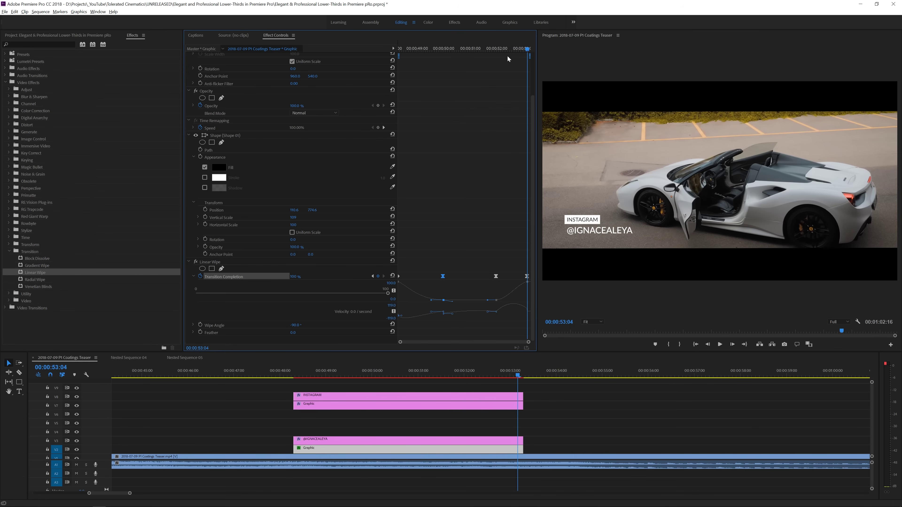
left_click_drag(508, 50, 483, 48)
key("space")
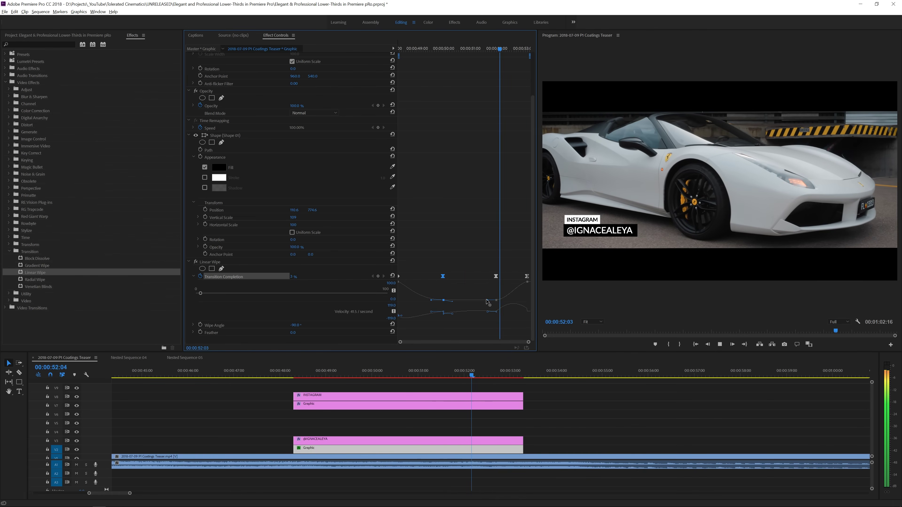
key("space")
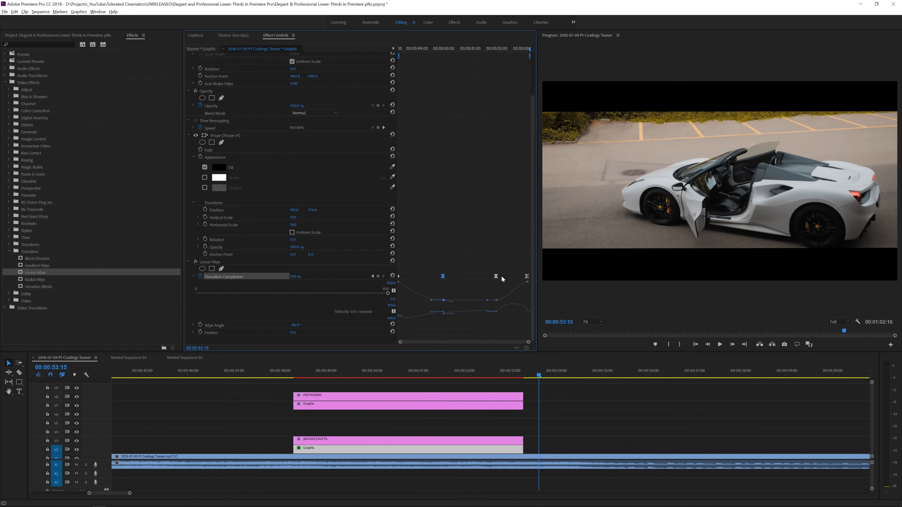
left_click_drag(512, 54, 479, 58)
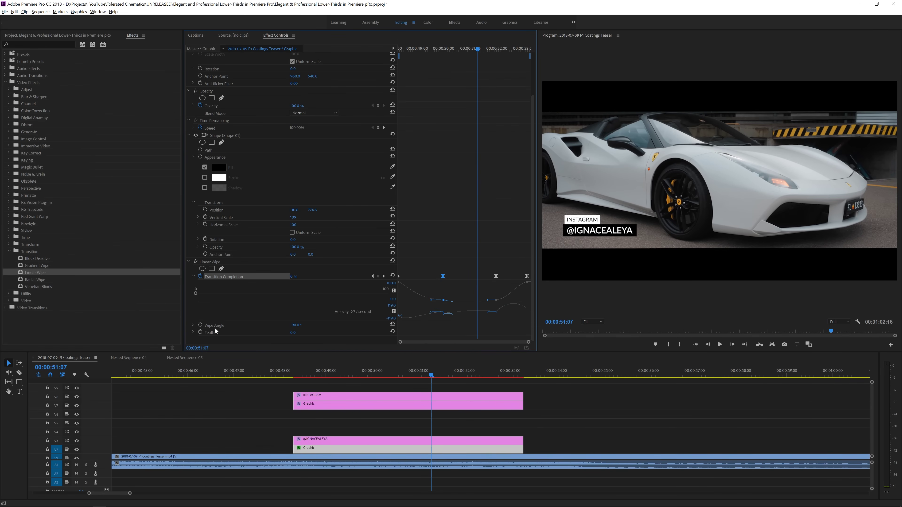
Keyframe the Linear Wipe's Wipe Angle at 00:00:51:07, set it to 90° one frame further on, and preview the wipe-out.
left_click(200, 326)
key("Right")
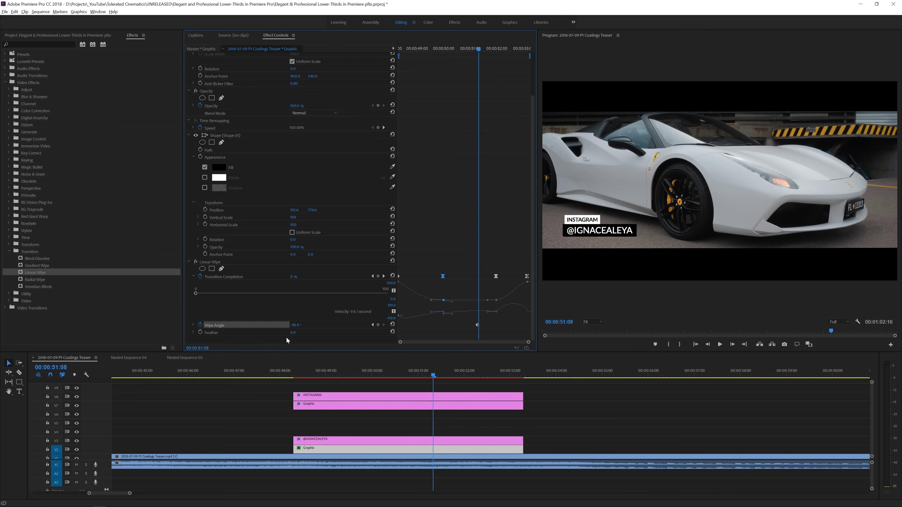
left_click(295, 325)
type("90")
key("Return")
left_click_drag(485, 49, 502, 58)
key("space")
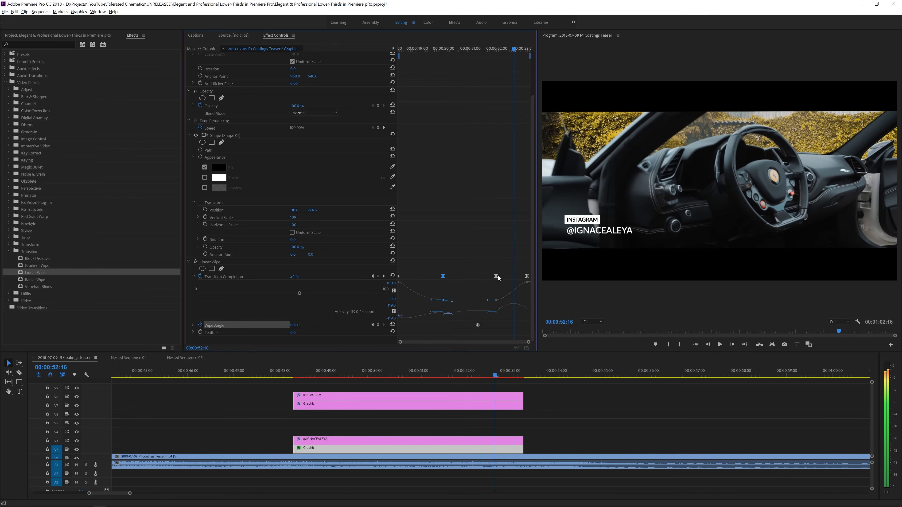
Extend the outgoing Bezier handle of the 00:00:52:00 Transition Completion keyframe, shift the final keyframe to the clip end, and preview the wipe-out.
left_click(497, 276)
left_click_drag(497, 300, 531, 279)
left_click_drag(497, 50, 485, 51)
key("space")
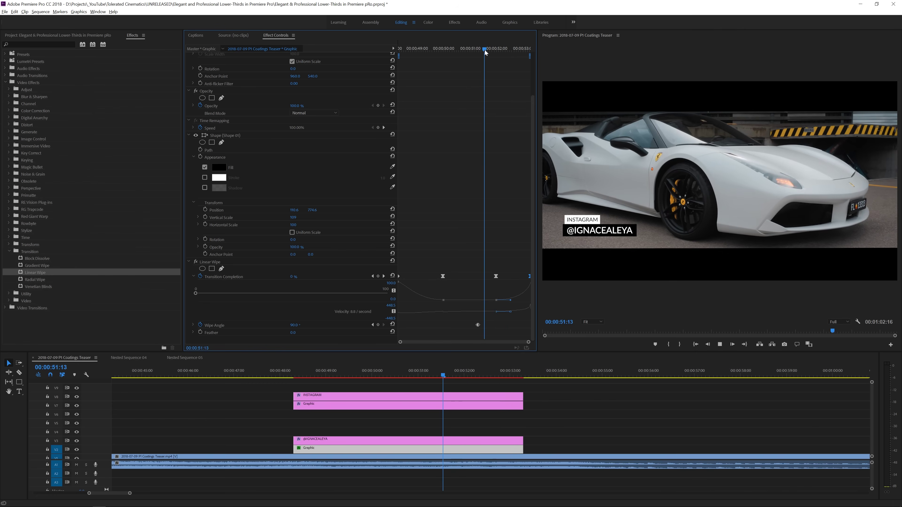
key("space")
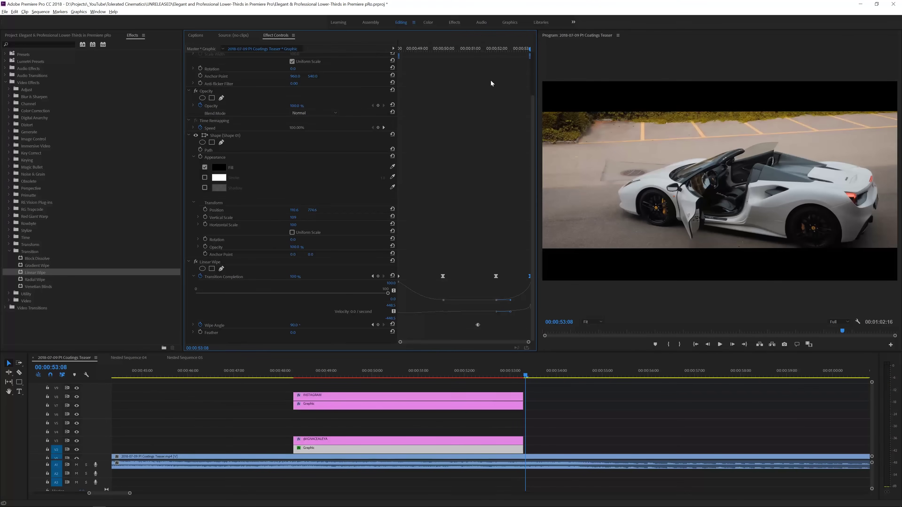
Duplicate the animated black box clip onto track V4 above the handle text, and hide the V4 track.
left_click_drag(488, 50, 415, 48)
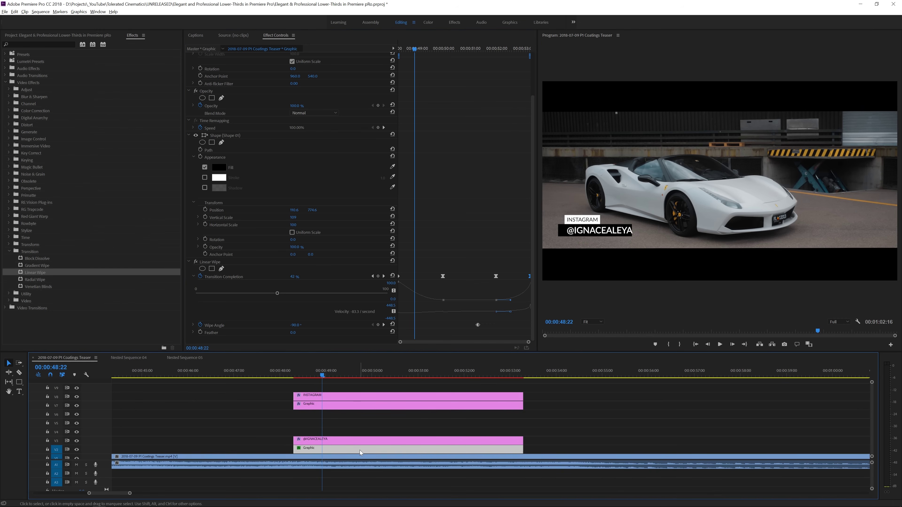
left_click_drag(355, 452, 358, 432, "alt")
left_click(310, 443)
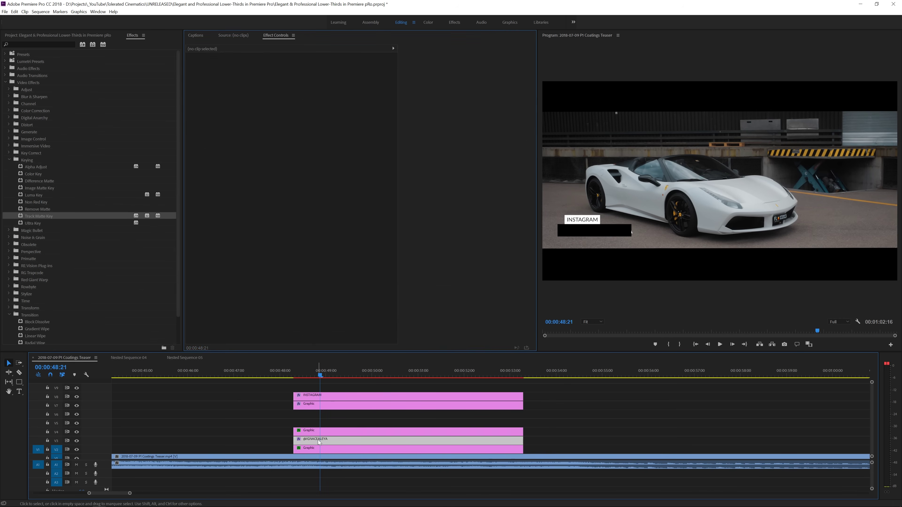
left_click(318, 440)
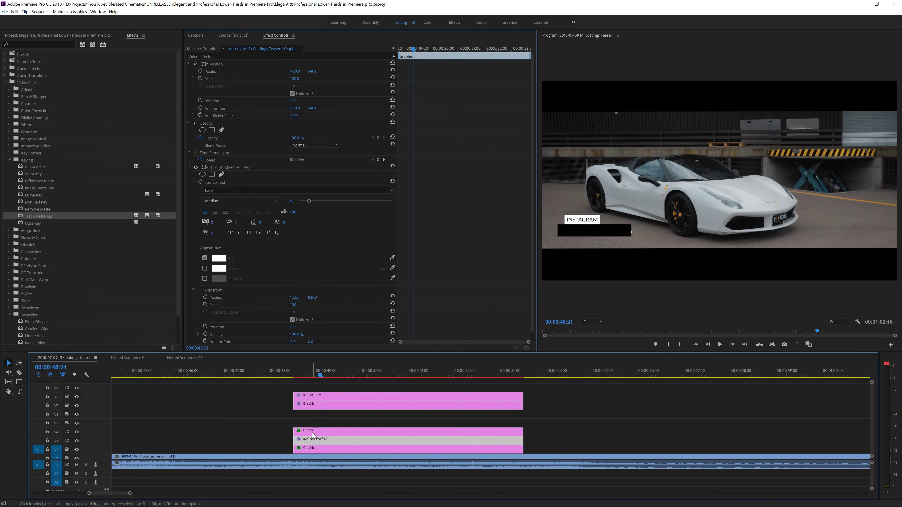
left_click(318, 432)
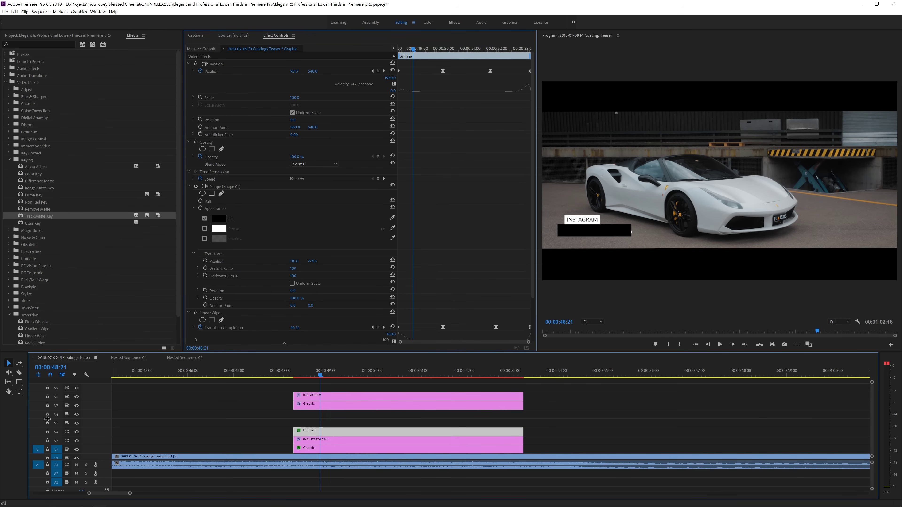
left_click(77, 433)
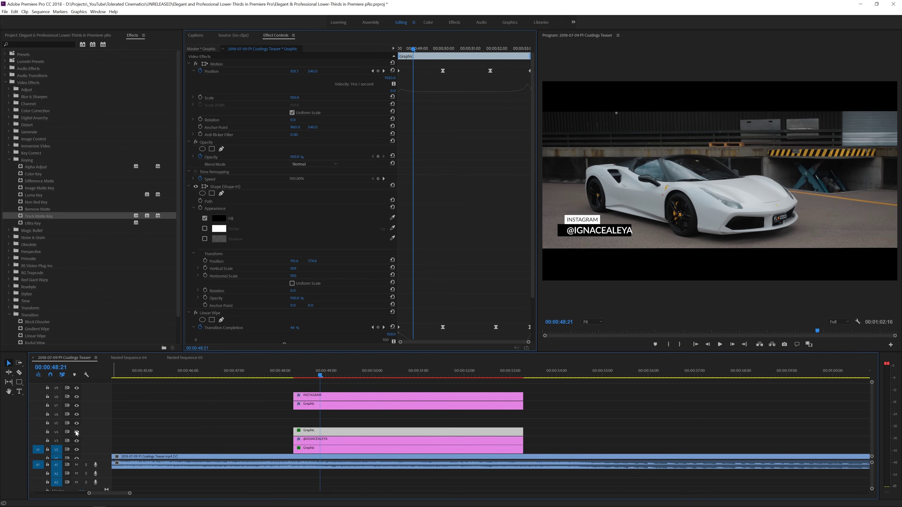
Keyframe the handle text's Position at about 00:00:50:02, and set its horizontal Position to about 1098 at the clip start.
left_click(307, 440)
left_click(444, 49)
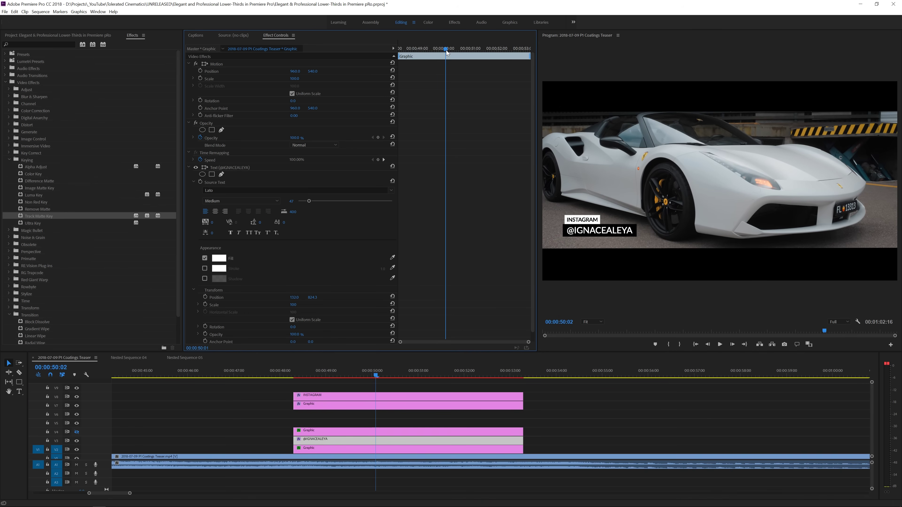
left_click(201, 72)
key("Up")
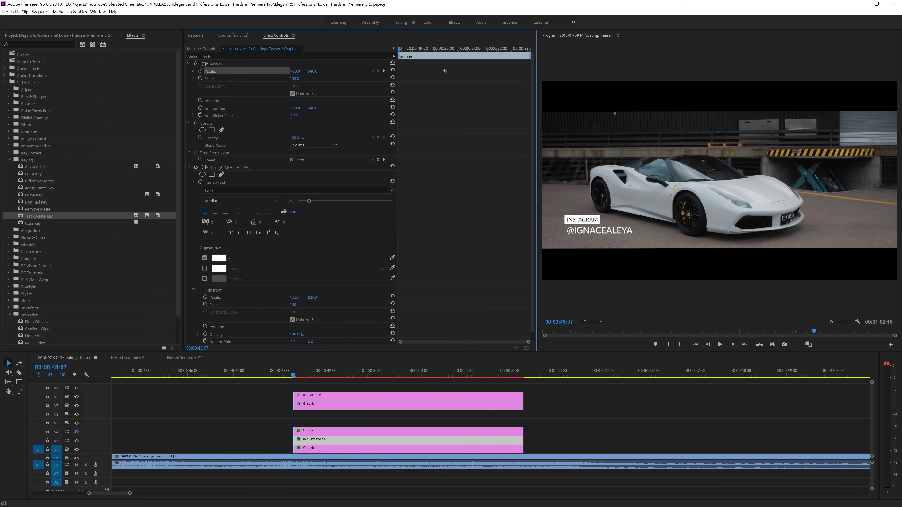
left_click_drag(295, 71, 412, 77)
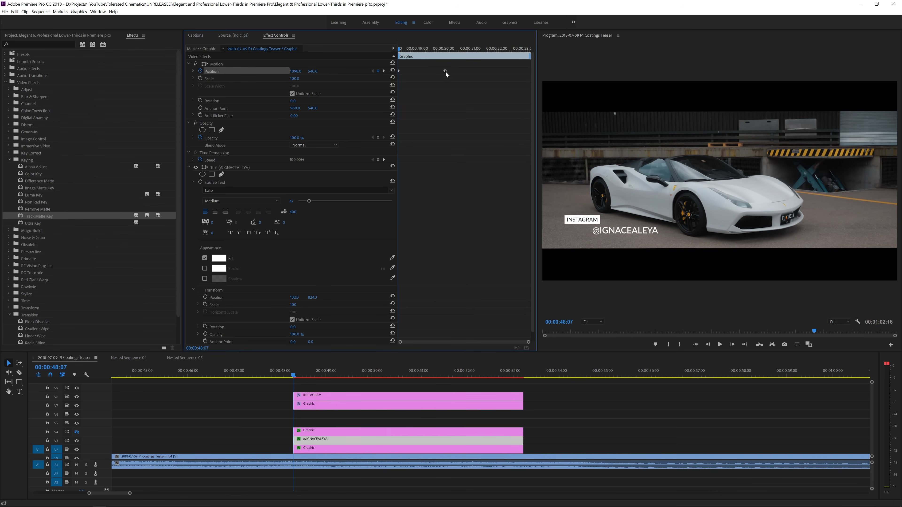
Ease the handle text's ending Position keyframe with an extended incoming Bezier handle and preview the slide-in.
left_click(192, 70)
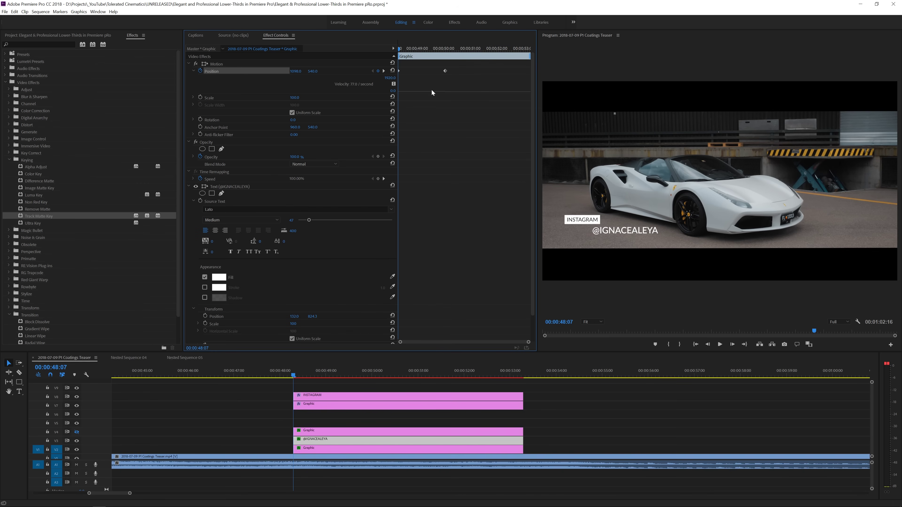
left_click_drag(440, 93, 422, 93)
key("space")
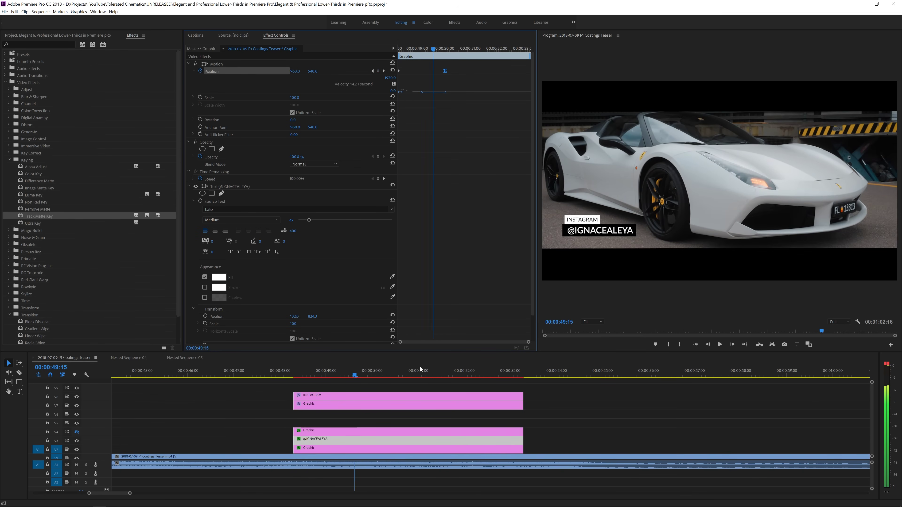
Nest the handle text clip under the default sequence name, and make track V4 visible again.
right_click(358, 446)
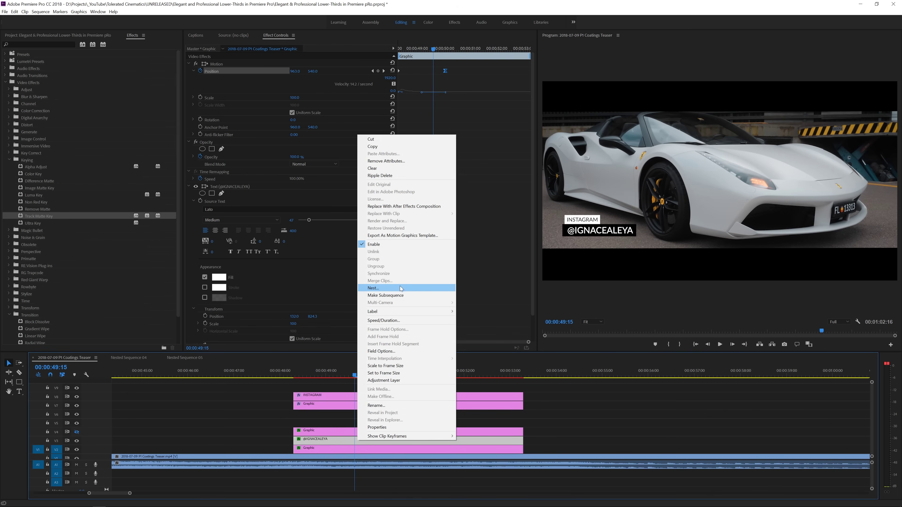
left_click(401, 288)
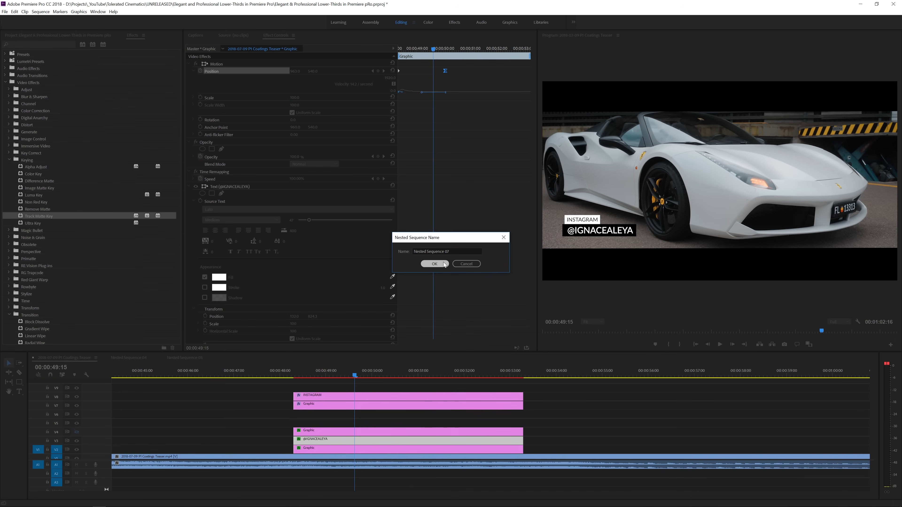
left_click(434, 263)
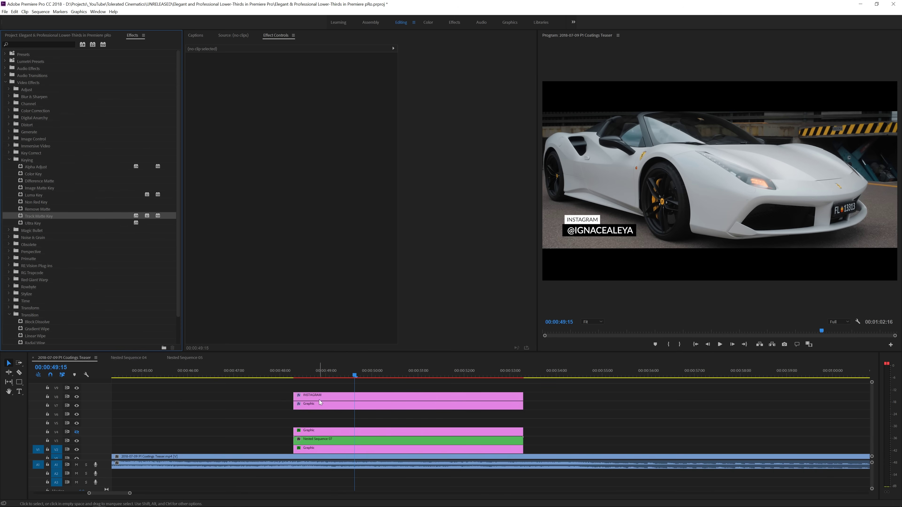
left_click(77, 432)
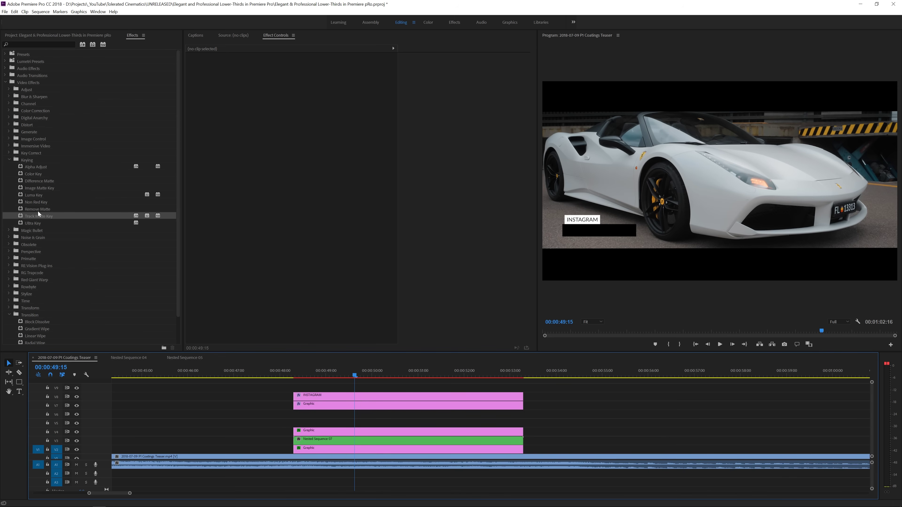
Apply Track Matte Key to the nested handle text with Video 4 as the matte, and preview the masked slide-in.
left_click_drag(31, 215, 333, 443)
left_click(334, 441)
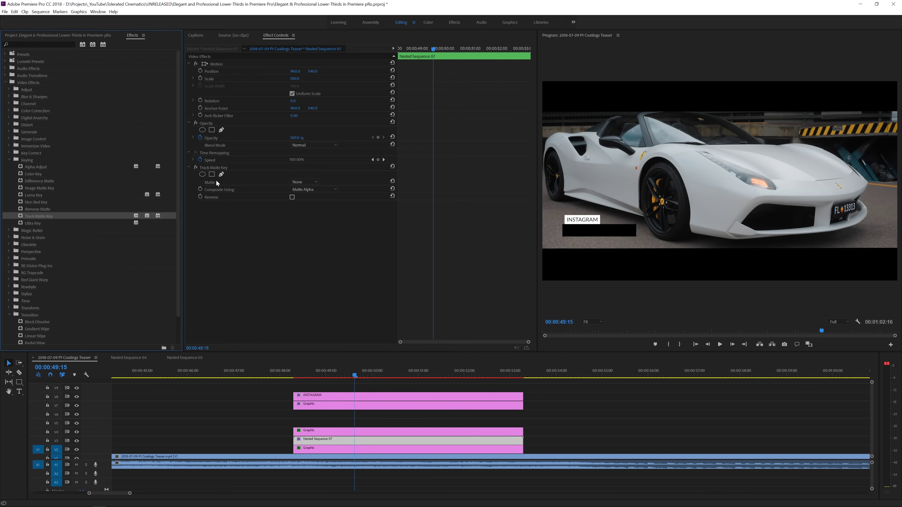
left_click(298, 183)
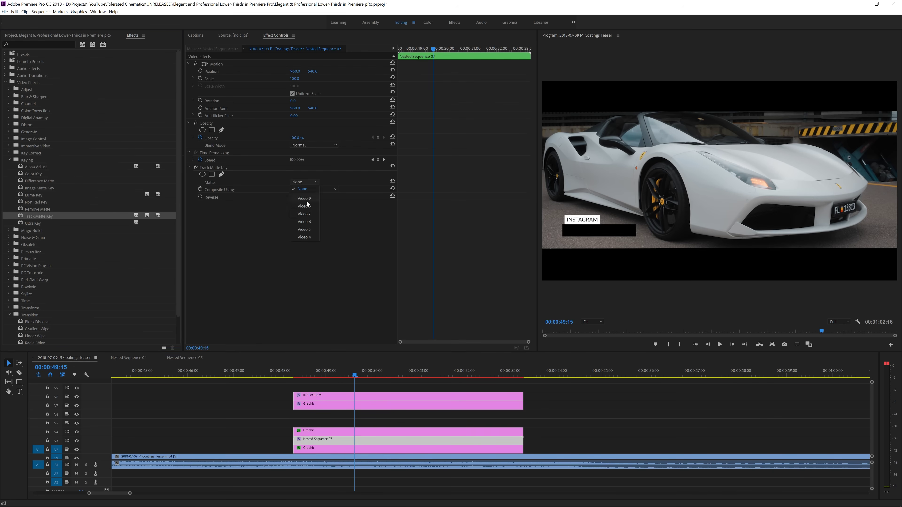
left_click(308, 237)
left_click(316, 181)
left_click(308, 236)
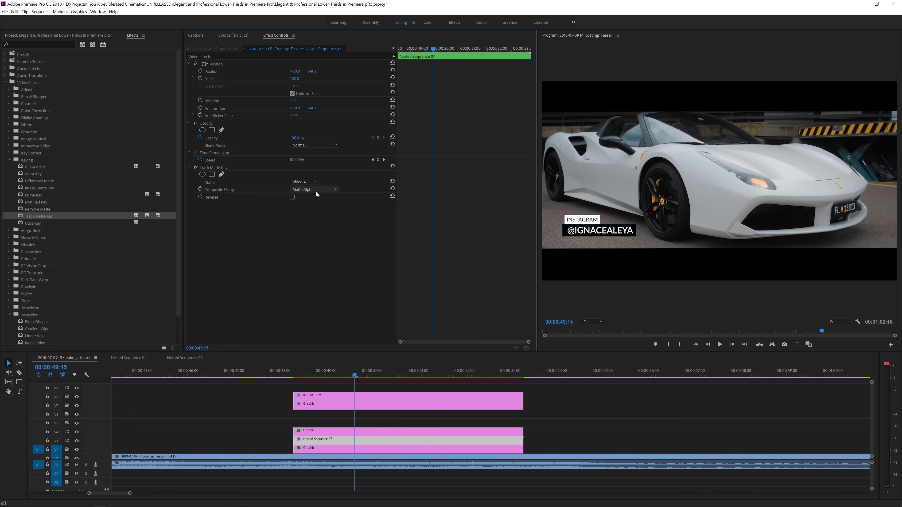
left_click_drag(356, 376, 297, 374)
key("space")
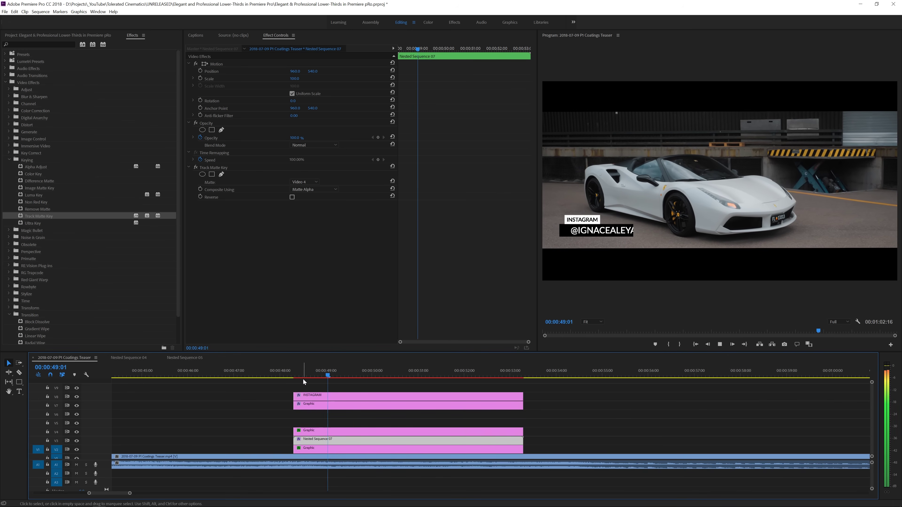
key("space")
left_click(272, 379)
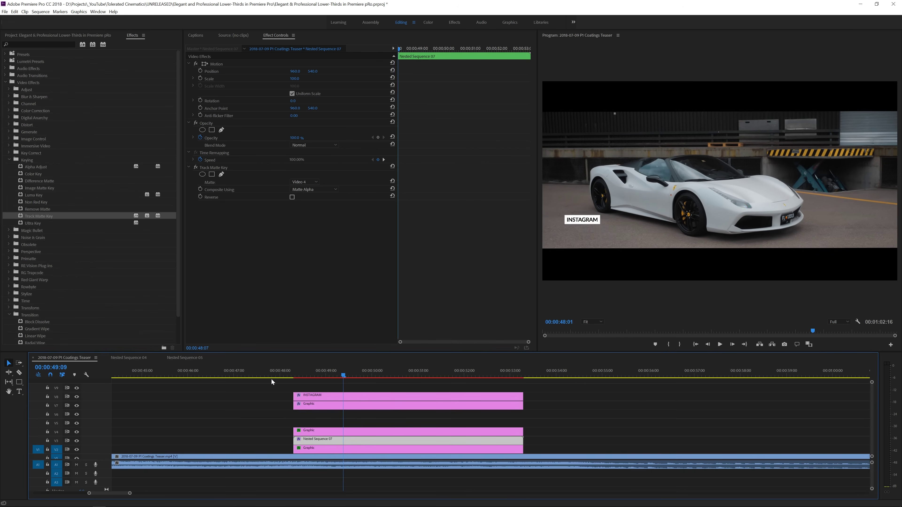
key("space")
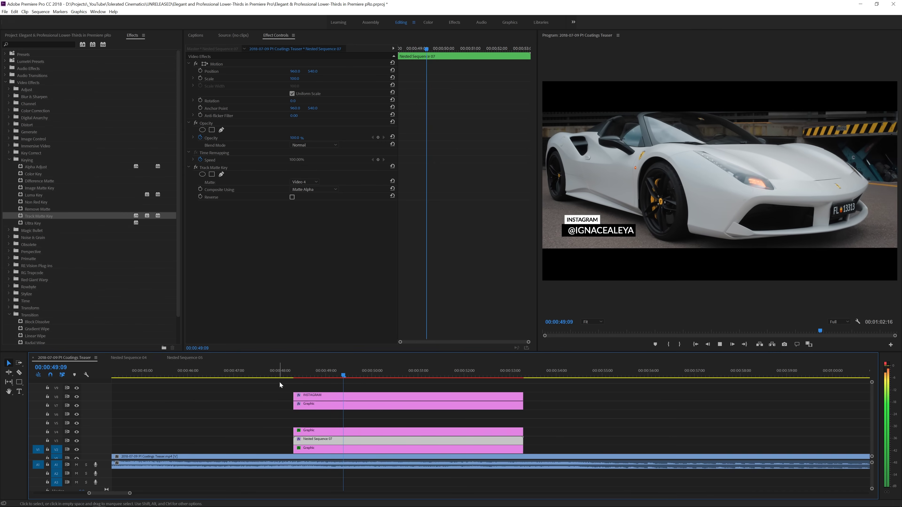
key("space")
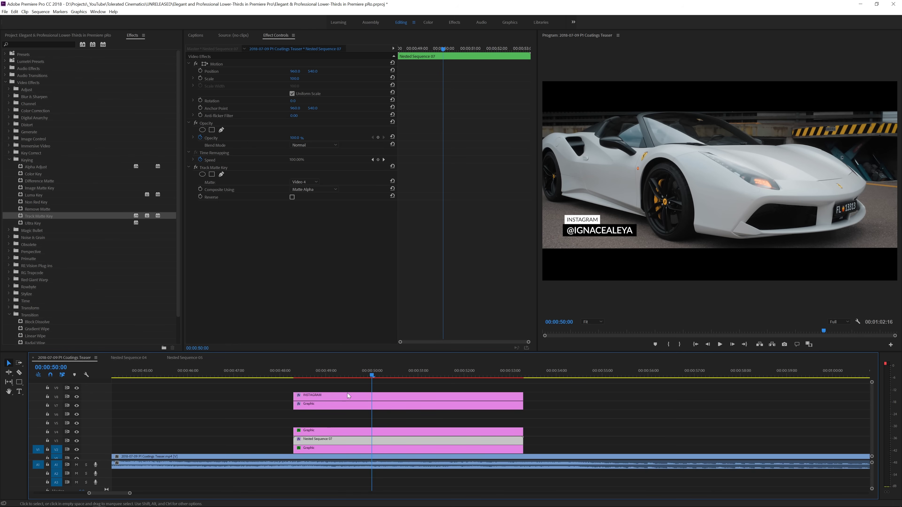
Keyframe the white INSTAGRAM box's resting Position at about 00:00:50:03, and set its vertical Position to about 600 at the clip start.
left_click_drag(350, 388, 313, 398)
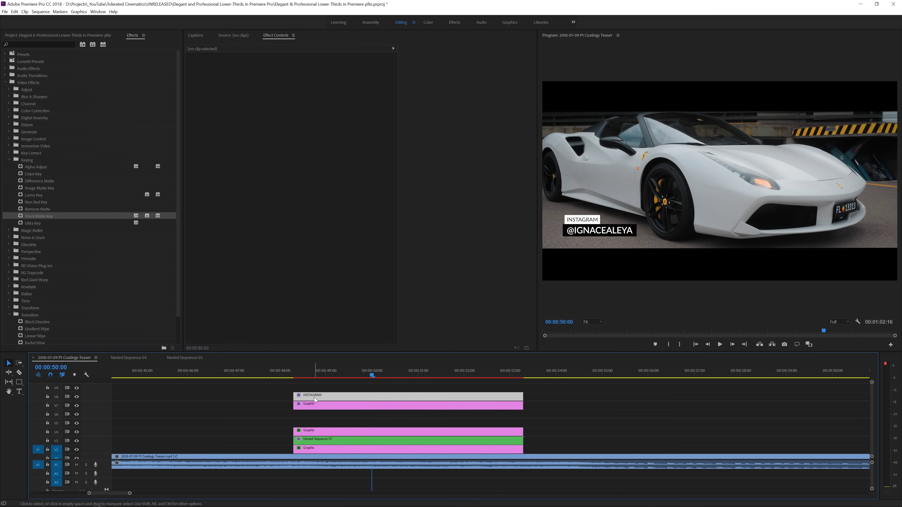
left_click(313, 406)
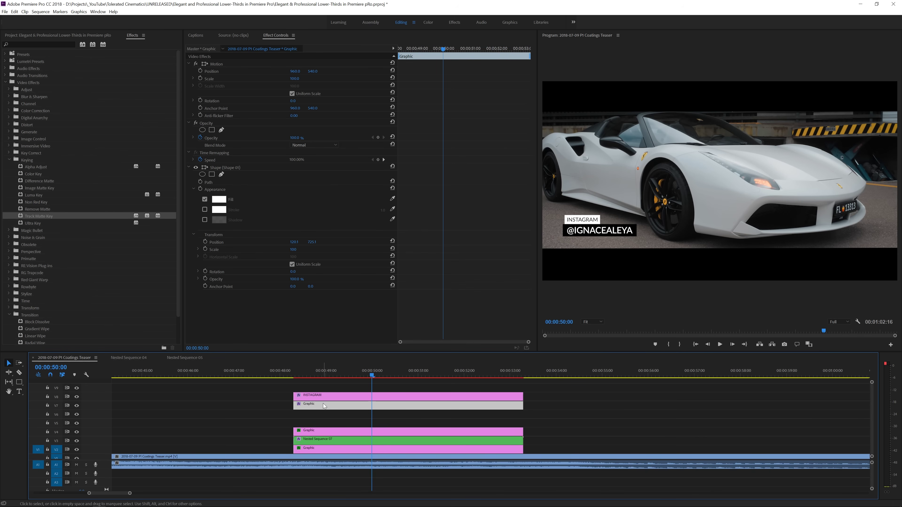
left_click_drag(337, 369, 293, 376)
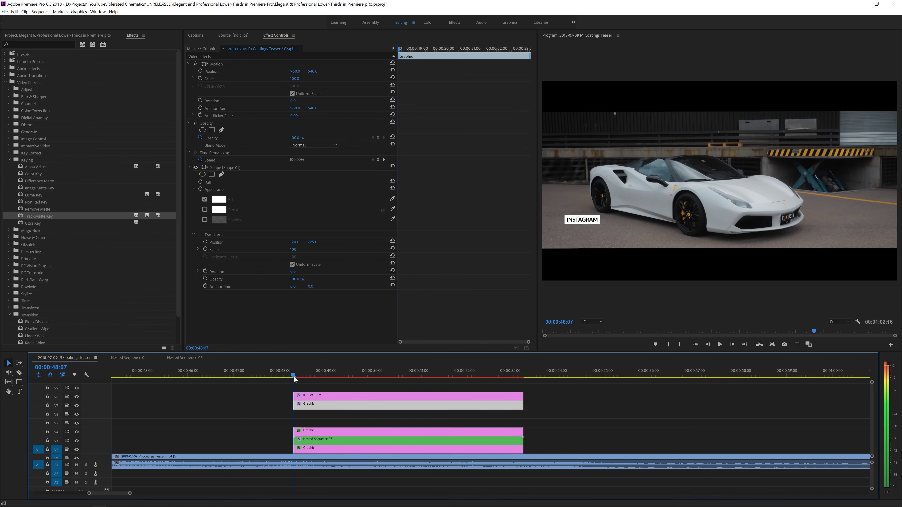
left_click(200, 70)
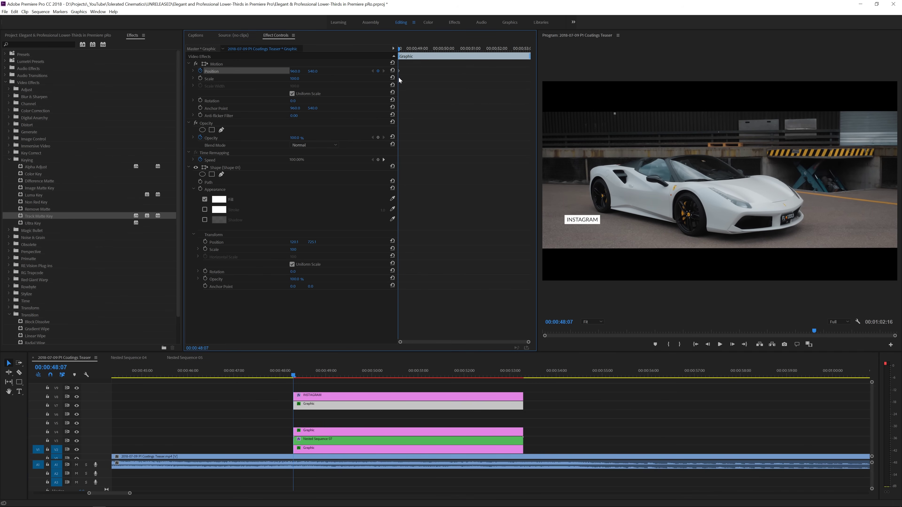
left_click_drag(399, 71, 447, 80)
mouse_move(315, 71)
left_mouse_down()
mouse_move(334, 71)
mouse_move(321, 71)
left_mouse_up()
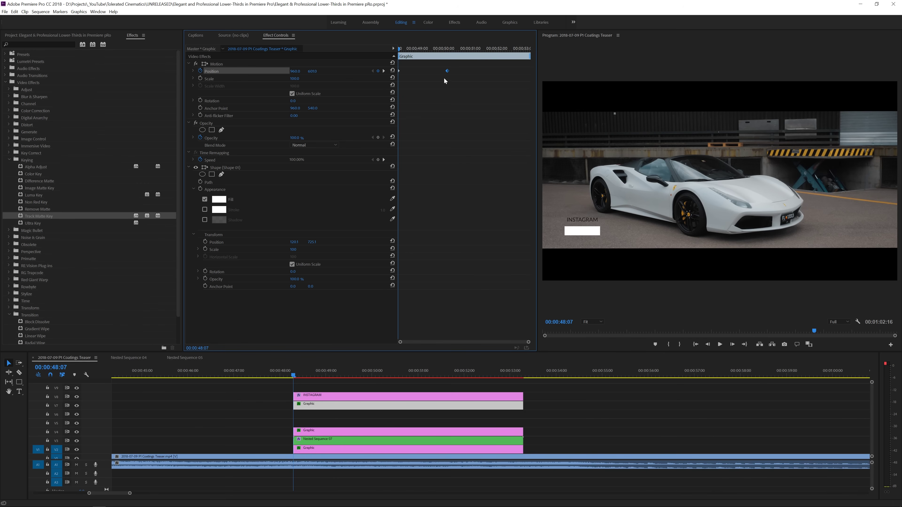
Ease the white box's ending Position keyframe with a Bezier handle, preview the rise, and move its first Position keyframe to 00:00:48:15.
left_click(193, 71)
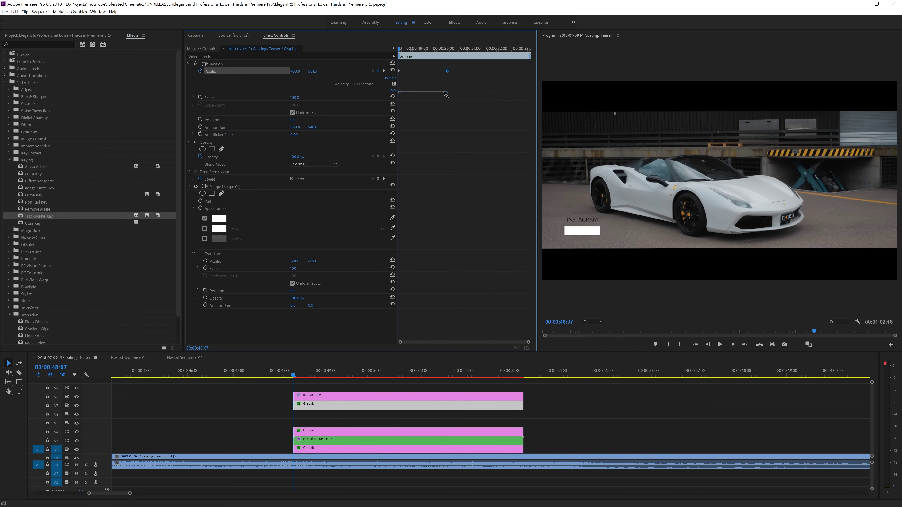
key("space")
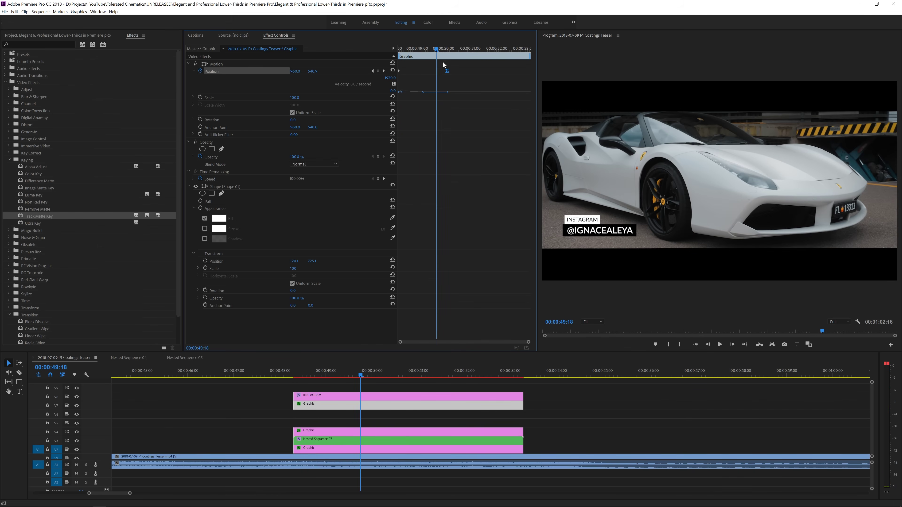
left_click_drag(443, 62, 406, 59)
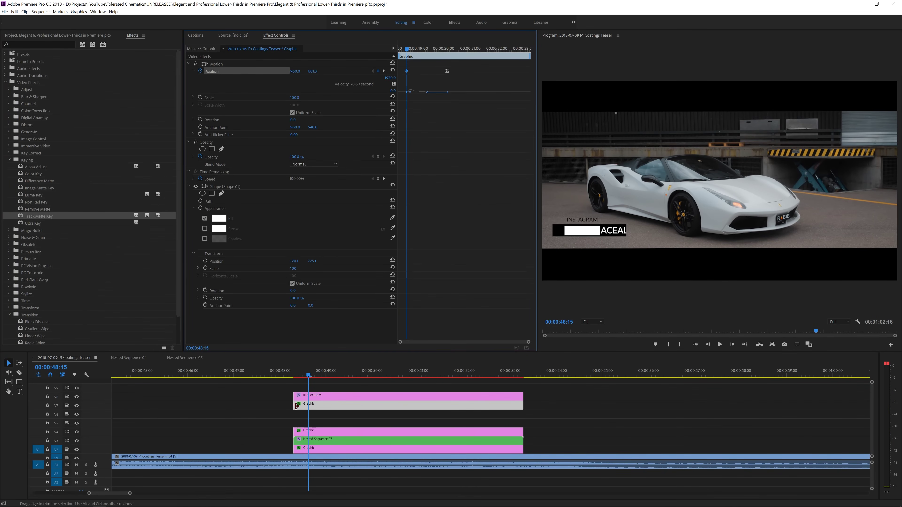
Trim the starts of the INSTAGRAM text and white box clips to 00:00:48:15, and preview the staggered entrance.
left_click_drag(294, 407, 309, 396)
left_click(286, 367)
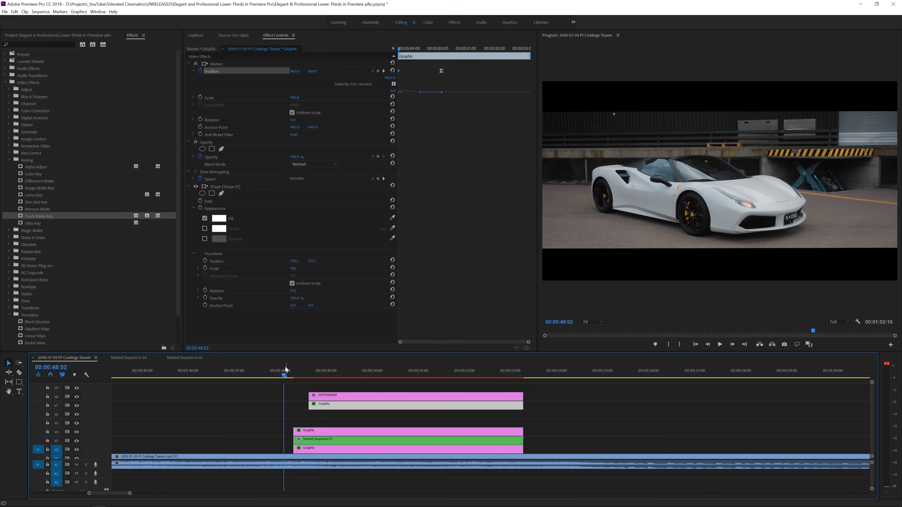
key("space")
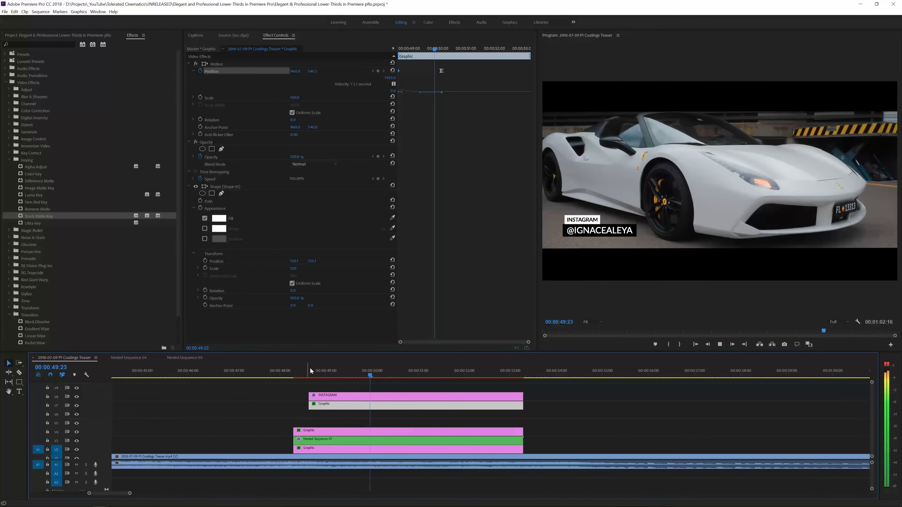
Keyframe the white INSTAGRAM box's downward exit, holding its resting Position at about 00:00:51:06 and lowering it behind the handle bar by 00:00:52:08.
key("space")
left_click_drag(322, 373, 462, 384)
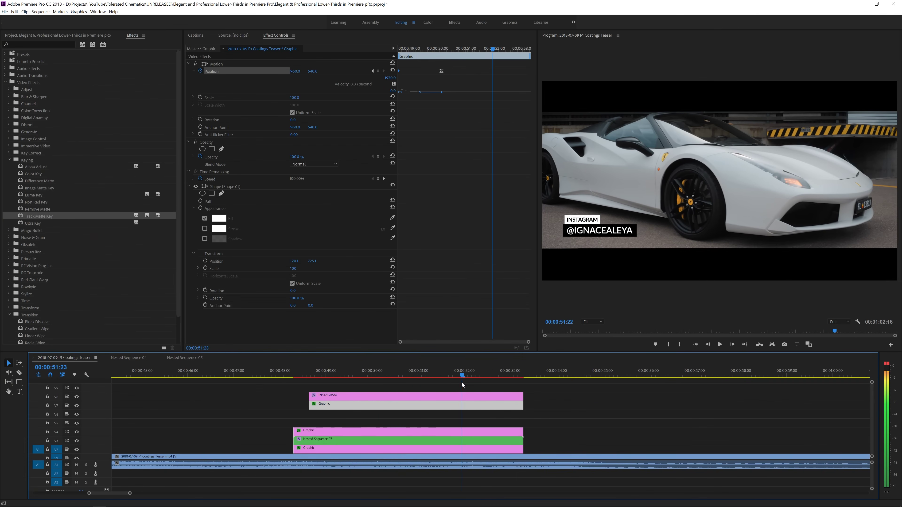
left_click(378, 71)
left_click(507, 50)
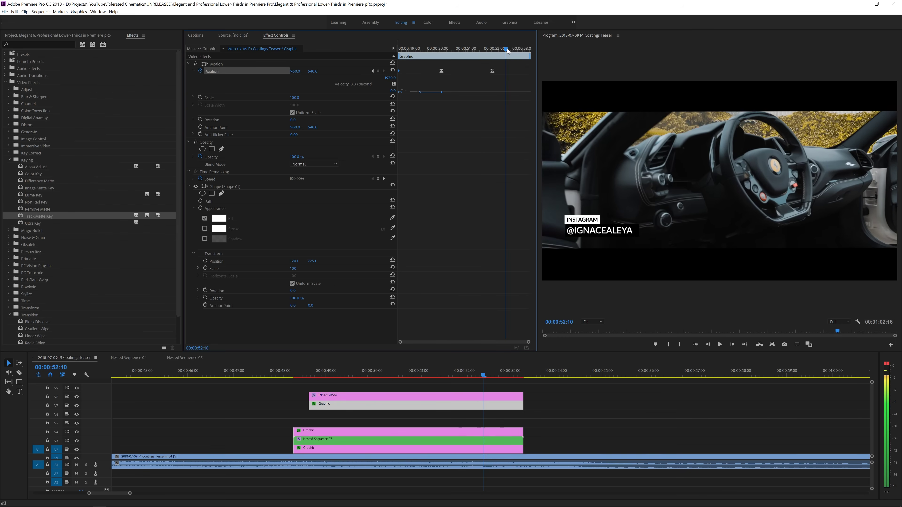
left_click_drag(507, 50, 504, 53)
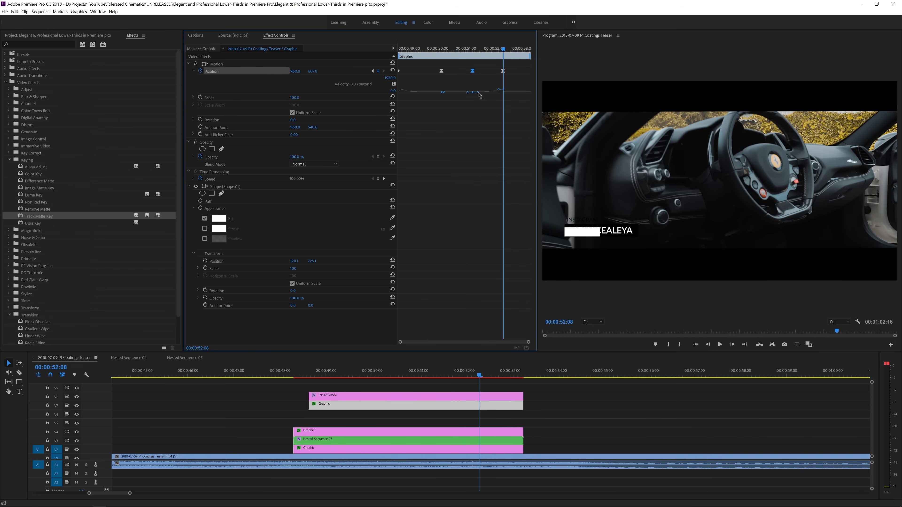
Preview the white box's rise and exit, and move its entrance-ending Position keyframe earlier to about 00:00:49:19.
left_click_drag(493, 49, 337, 48)
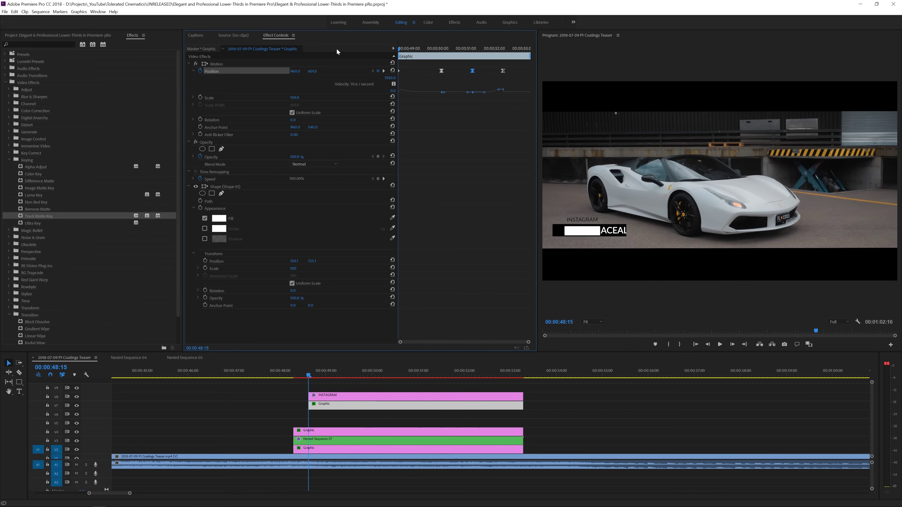
key("space")
key("space")
left_click_drag(441, 71, 434, 71)
key("space")
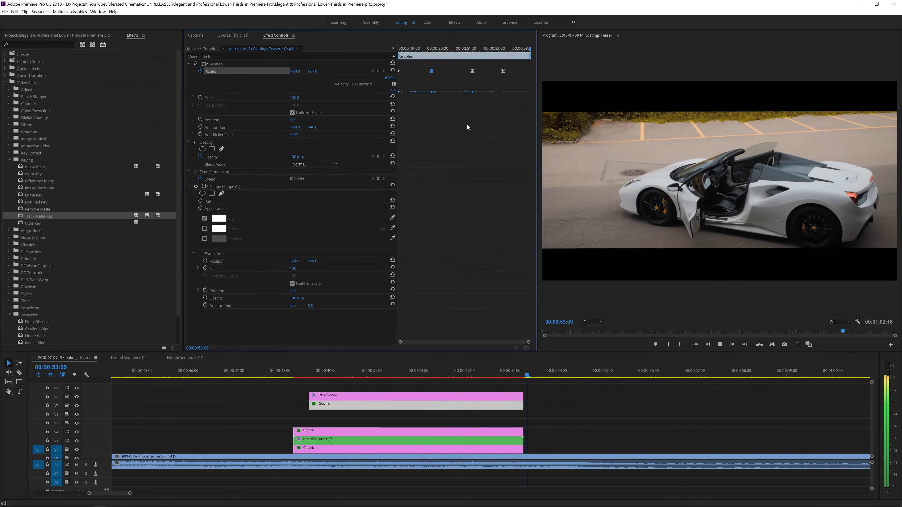
Trim the ends of the INSTAGRAM text and white box clips to 00:00:52:08, and preview the exit.
left_click_drag(507, 48, 503, 49)
left_click(519, 395, "shift")
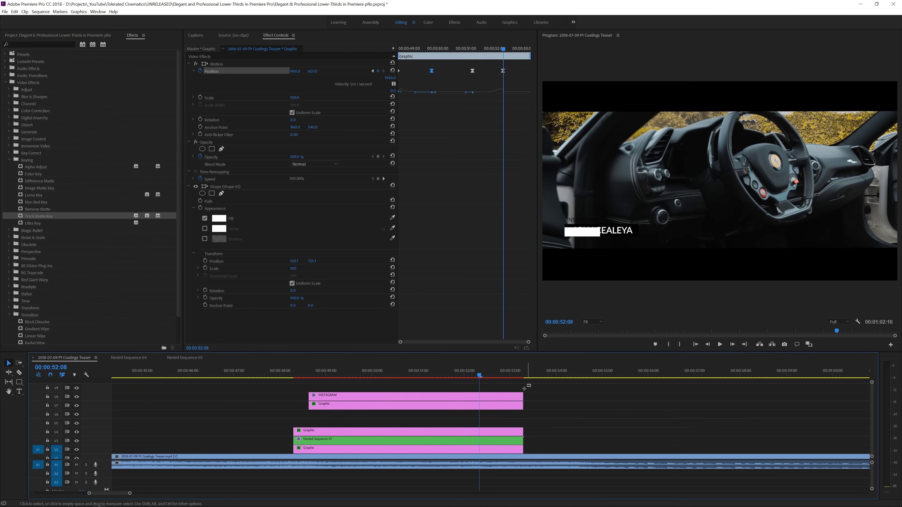
left_click_drag(518, 404, 480, 404)
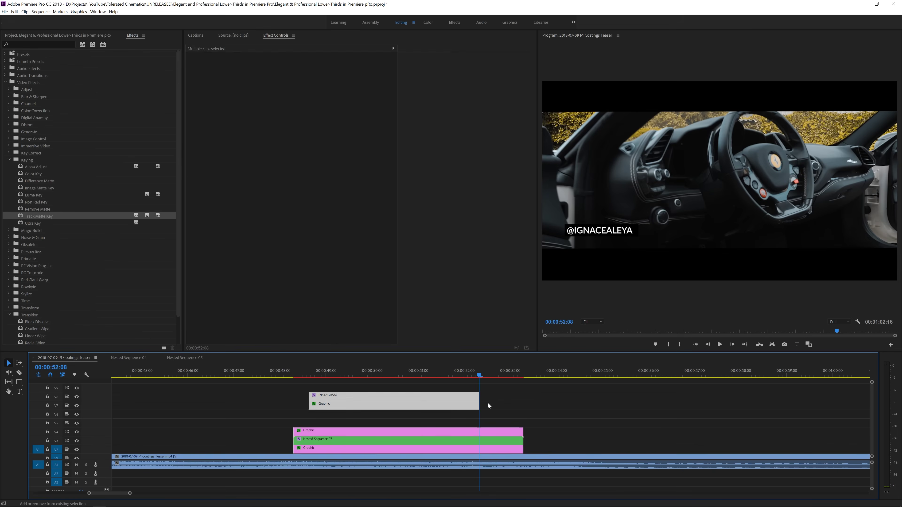
left_click(488, 403)
left_click_drag(473, 369, 469, 369)
key("space")
key("space")
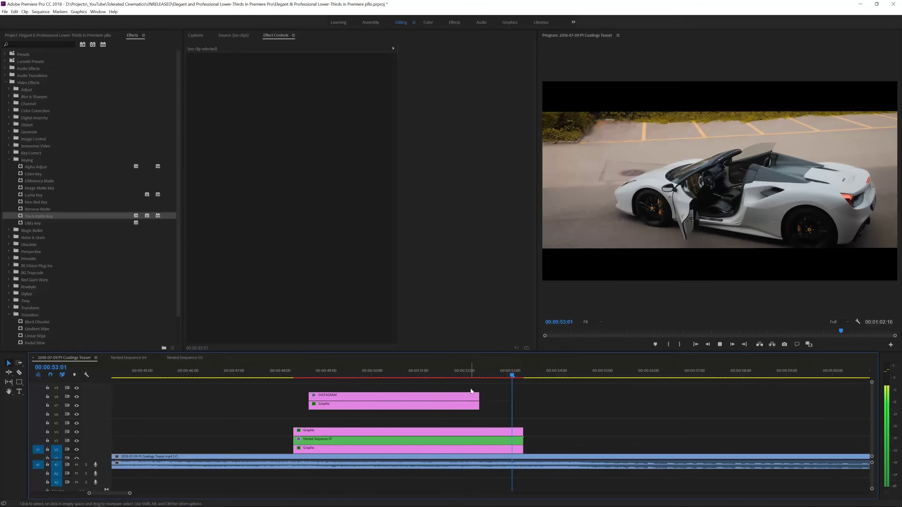
Move the three handle clips up to Video 6–8 and the INSTAGRAM text and box down to Video 2–3, starting about 00:00:48:20, then preview.
left_click_drag(453, 430, 425, 450)
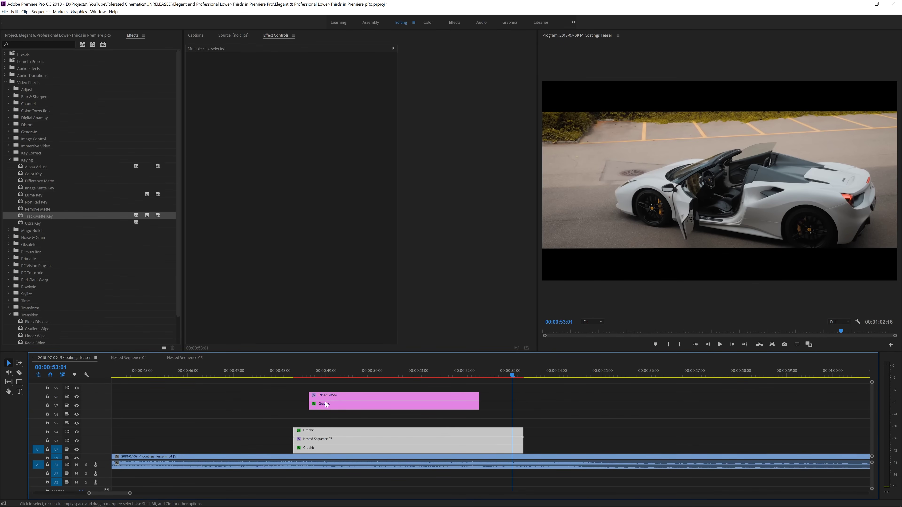
left_click_drag(325, 404, 456, 422)
mouse_move(449, 418)
left_mouse_down()
mouse_move(430, 445)
mouse_move(426, 397)
left_mouse_up()
mouse_move(627, 404)
left_mouse_down()
mouse_move(645, 441)
mouse_move(641, 426)
mouse_move(355, 448)
mouse_move(363, 448)
left_mouse_up()
left_click(307, 373)
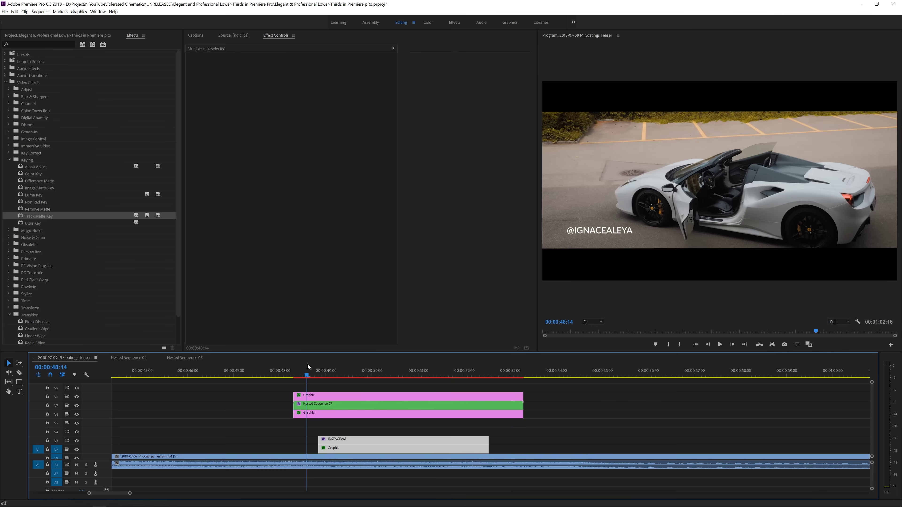
left_click(287, 372)
key("space")
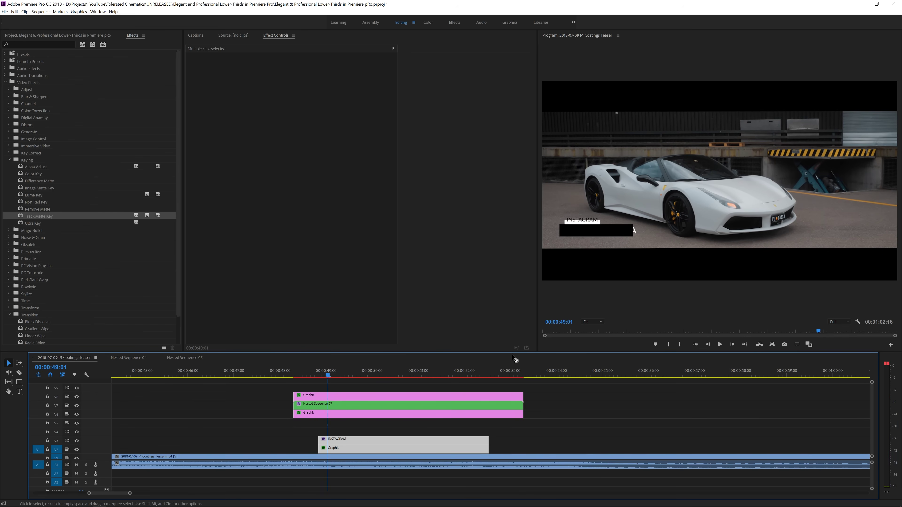
Set the nested handle text's Track Matte Key to use Video 8 as the matte, and preview the stacked entrance.
left_click(338, 406)
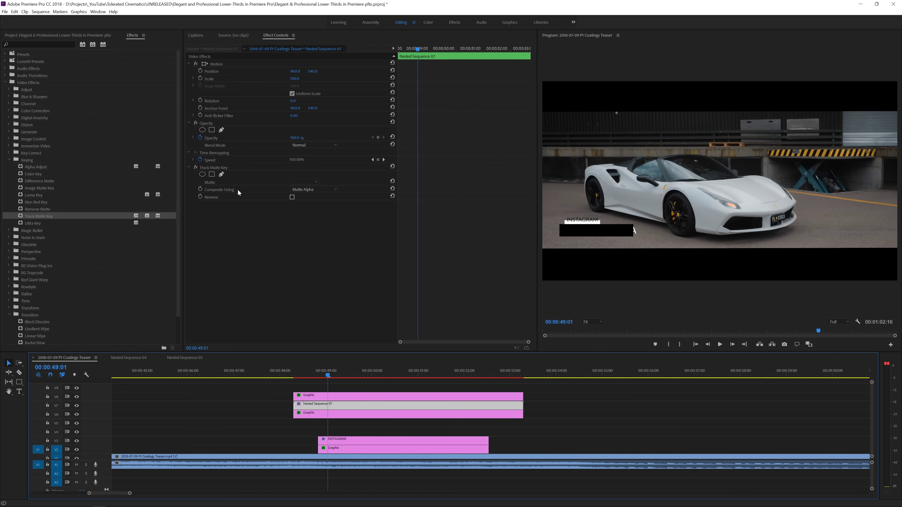
left_click(302, 182)
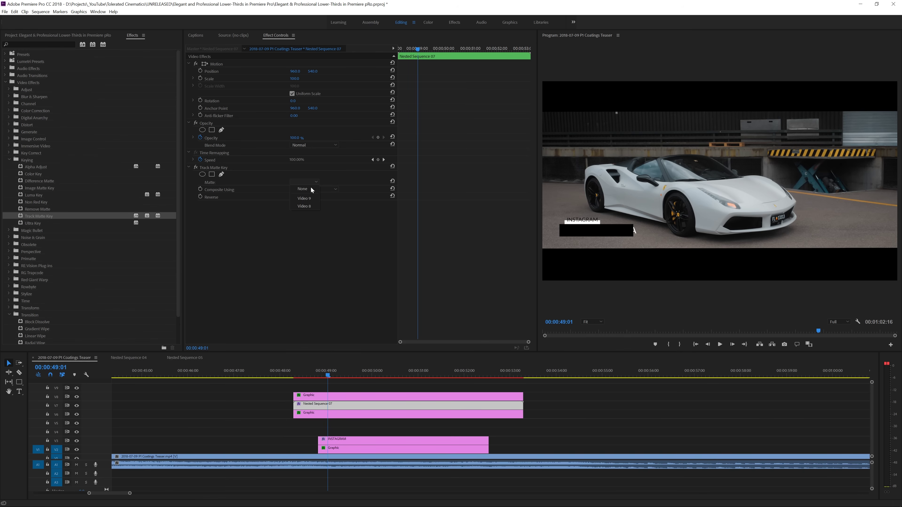
left_click(309, 205)
left_click(262, 368)
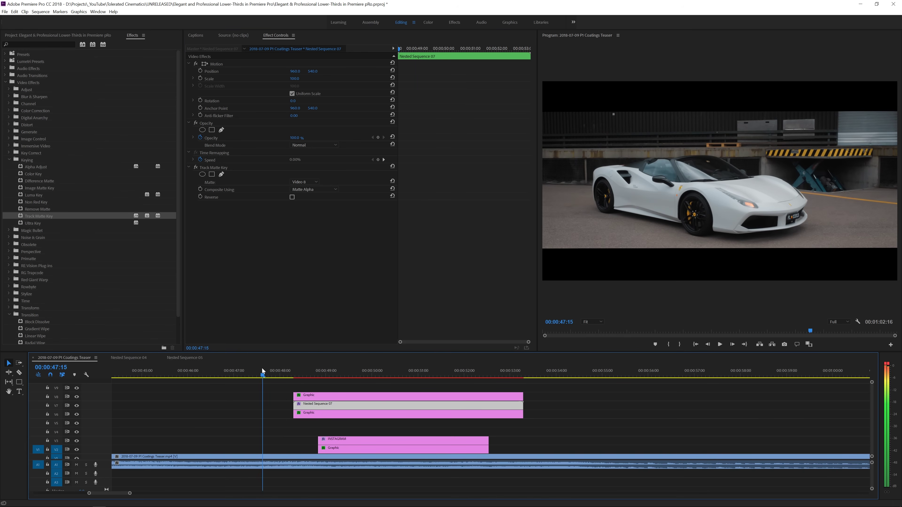
key("space")
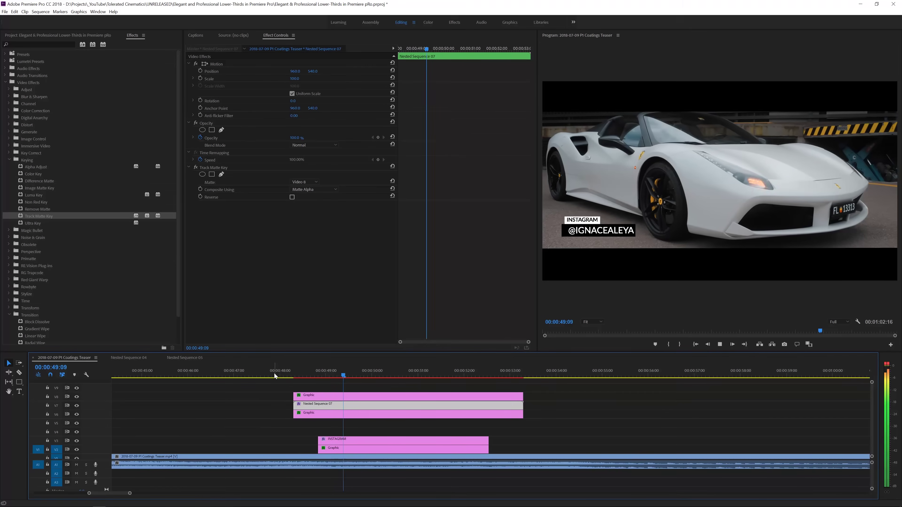
key("space")
left_click(298, 374)
key("space")
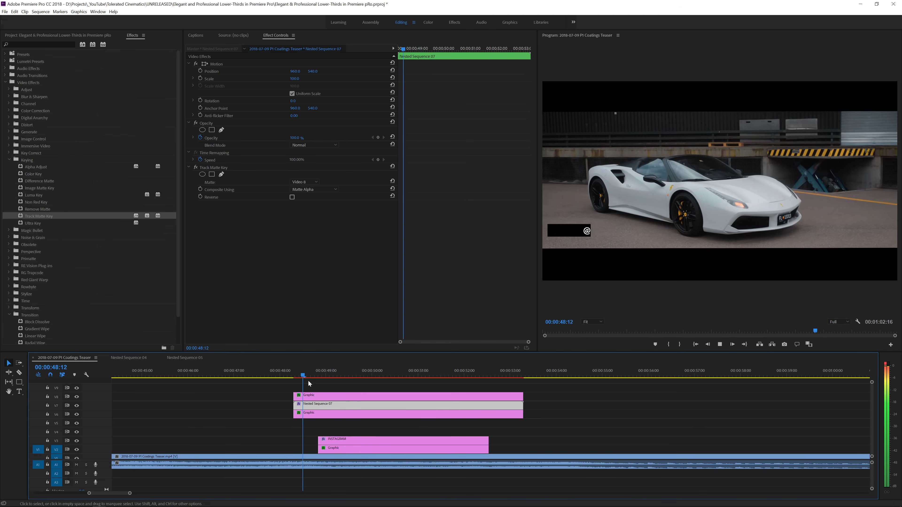
key("space")
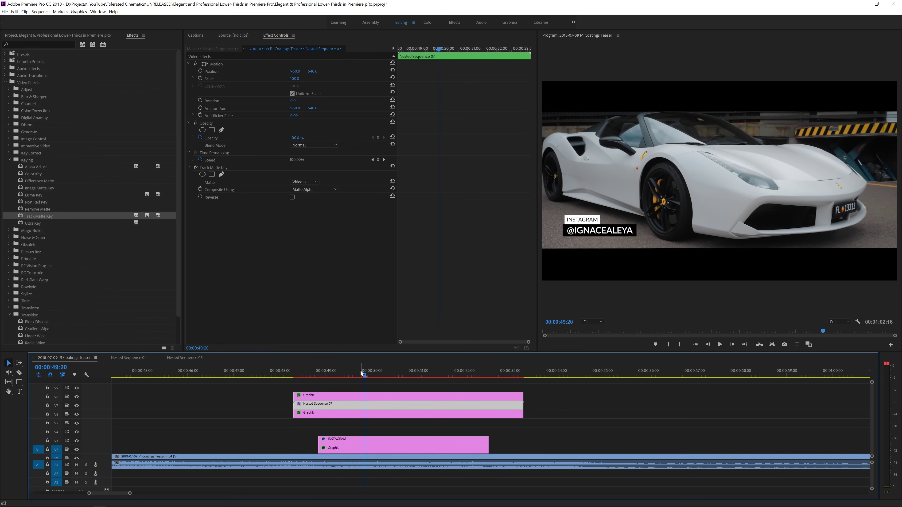
Keyframe the INSTAGRAM text's resting Position at 00:00:49:17, and set its vertical Position to about 490 at 00:00:49:01.
left_click(345, 440)
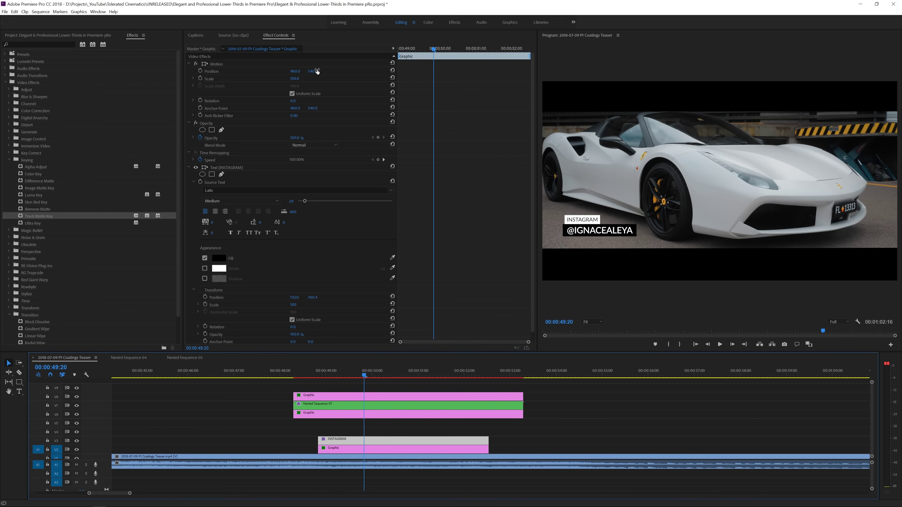
left_click_drag(435, 47, 429, 48)
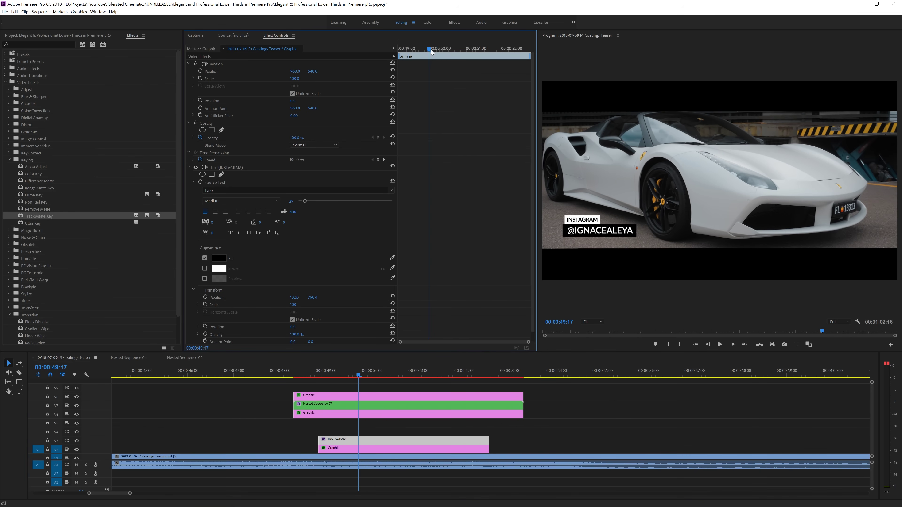
left_click(201, 71)
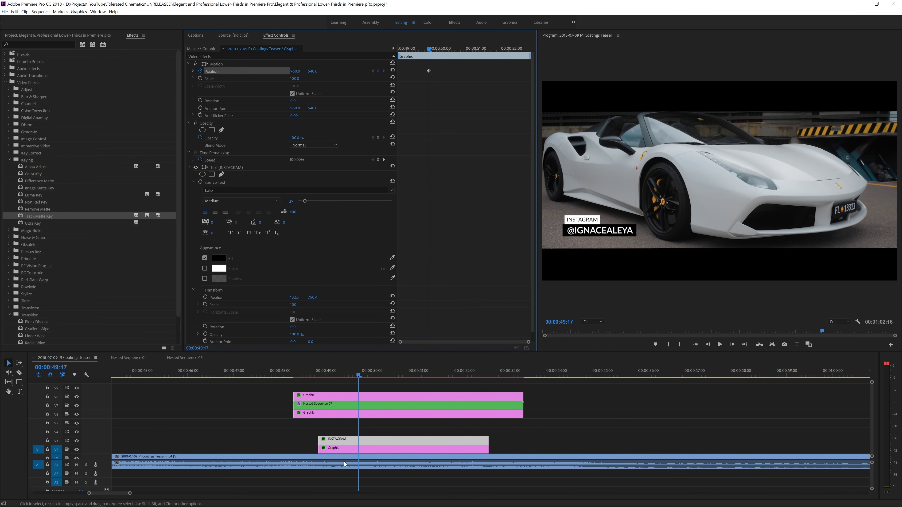
left_click(406, 48)
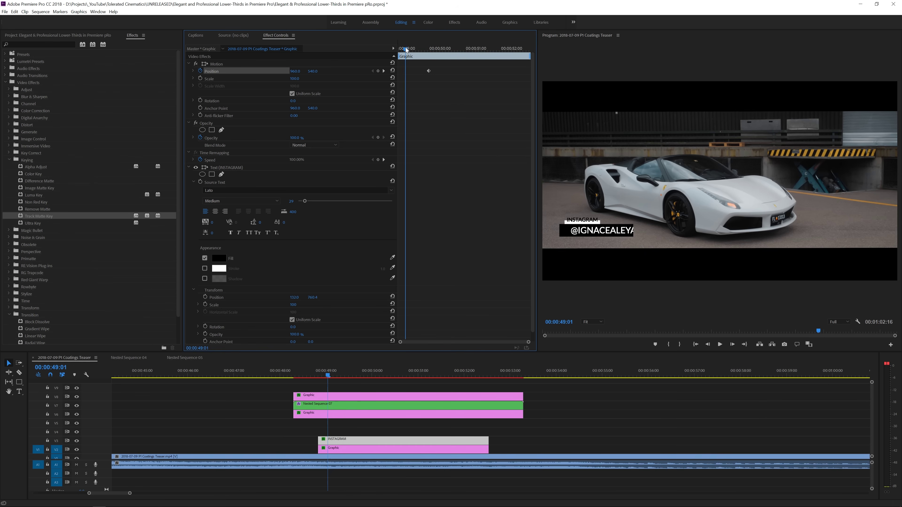
left_click_drag(314, 73, 341, 73)
Ease the INSTAGRAM text's ending Position keyframe with a Bezier handle, move it to about 00:00:50:05, and preview the slide.
left_click(194, 72)
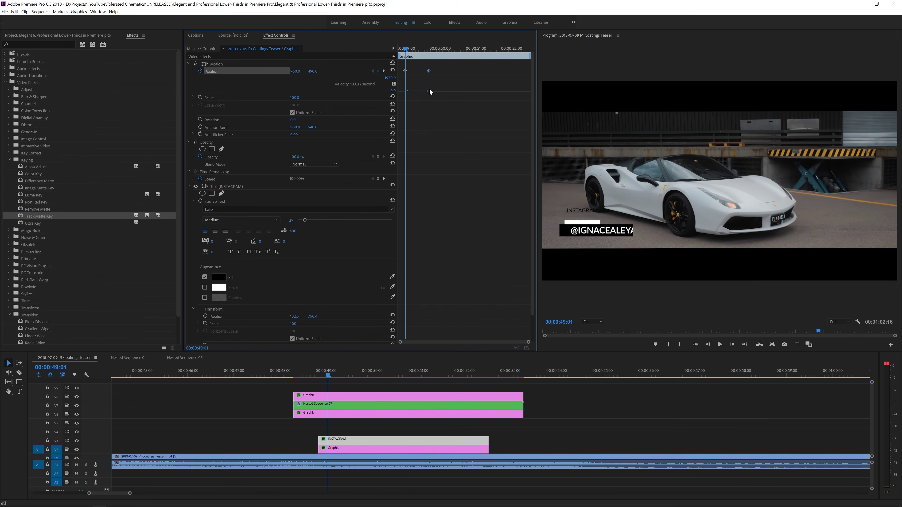
left_click_drag(429, 93, 404, 102)
key("space")
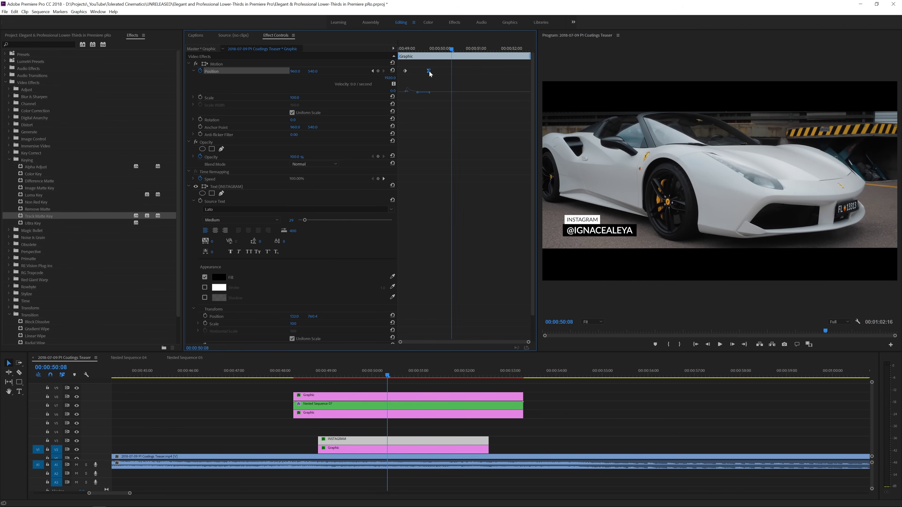
left_click_drag(428, 70, 446, 70)
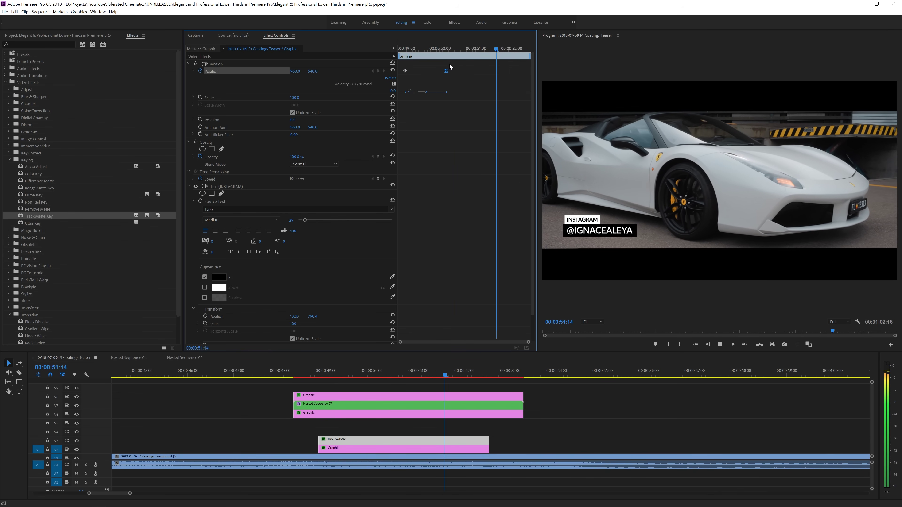
key("space")
left_click(434, 49)
key("space")
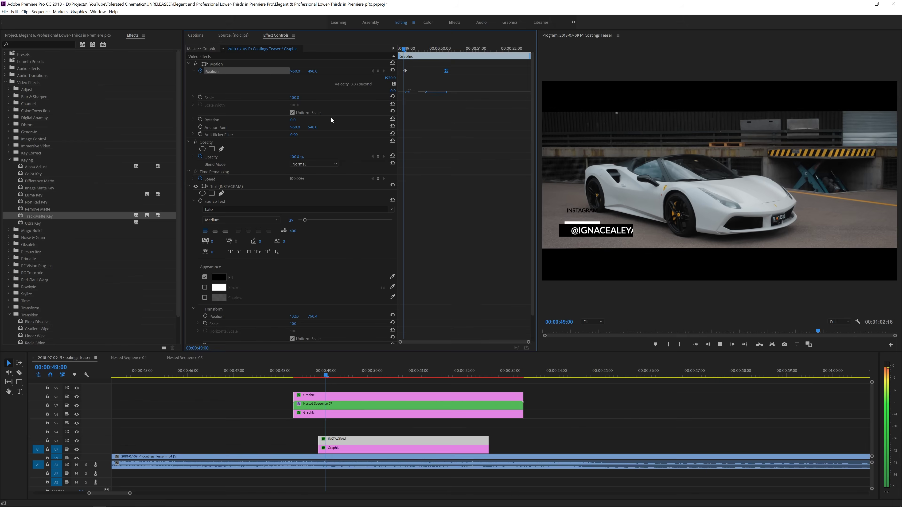
key("space")
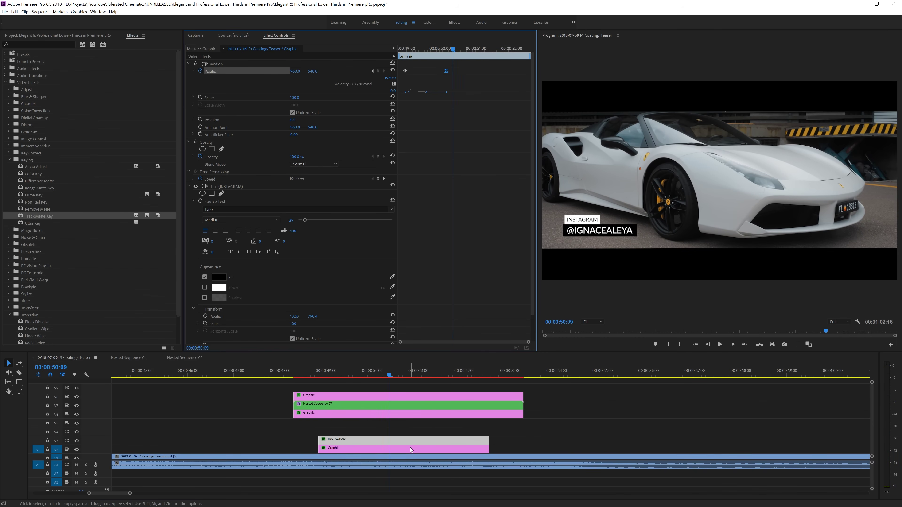
Duplicate the white box clip onto Video 4 above the INSTAGRAM text, and nest the text clip using the default name.
left_click(410, 449)
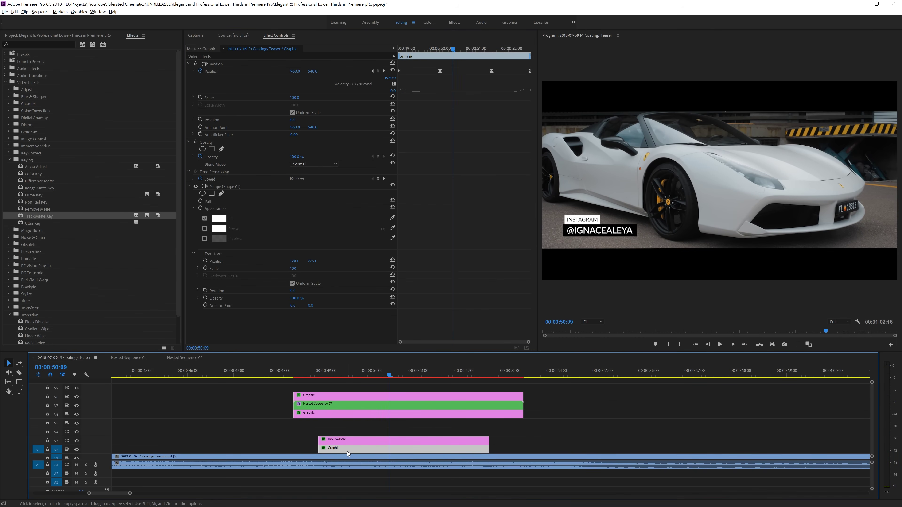
left_click_drag(346, 450, 351, 433)
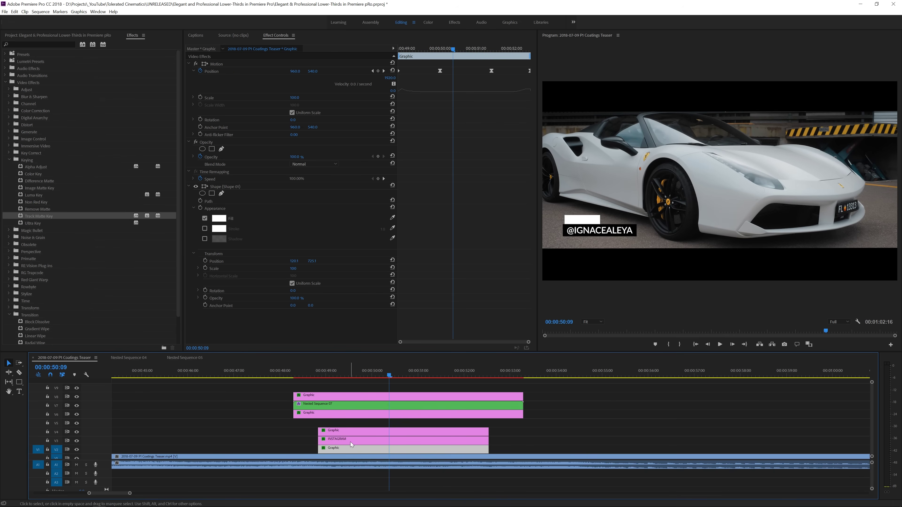
left_click(350, 442)
right_click(351, 442)
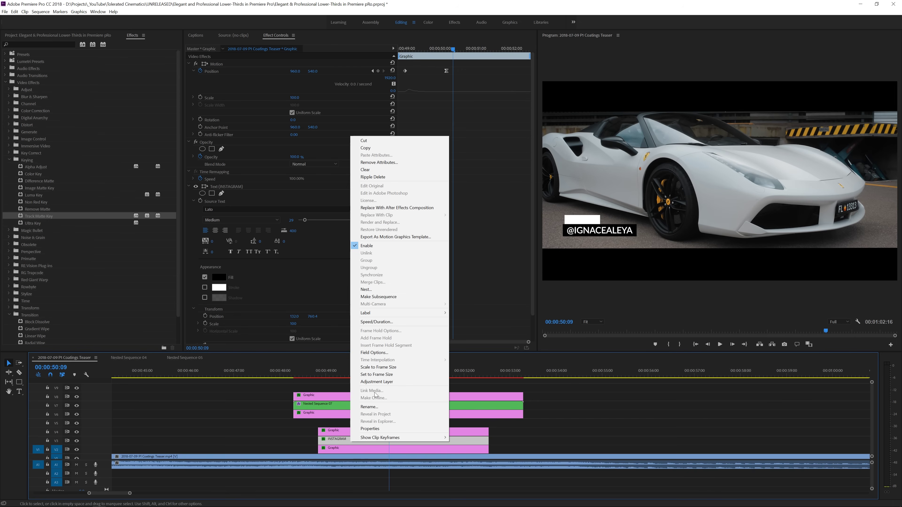
left_click(370, 290)
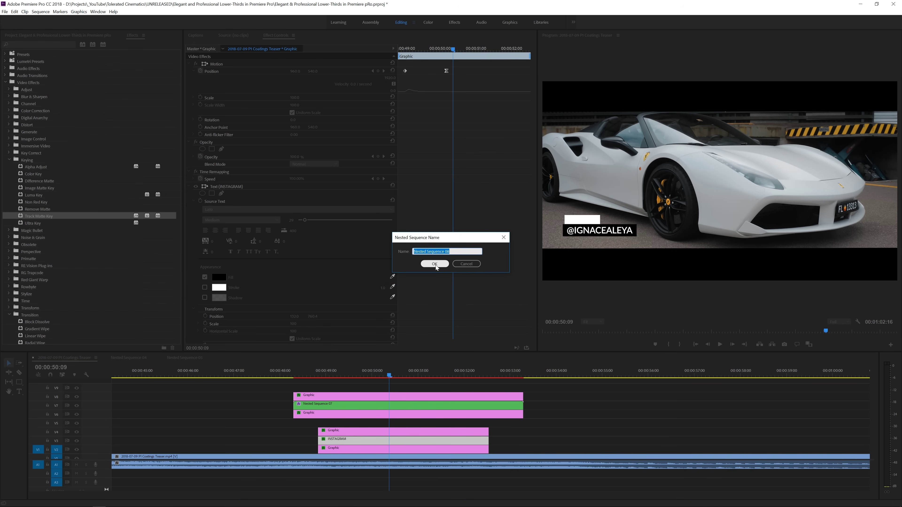
left_click(435, 265)
Apply Track Matte Key to the nested INSTAGRAM text with Video 4 as the matte, and preview the full lower third.
left_click_drag(46, 223, 339, 441)
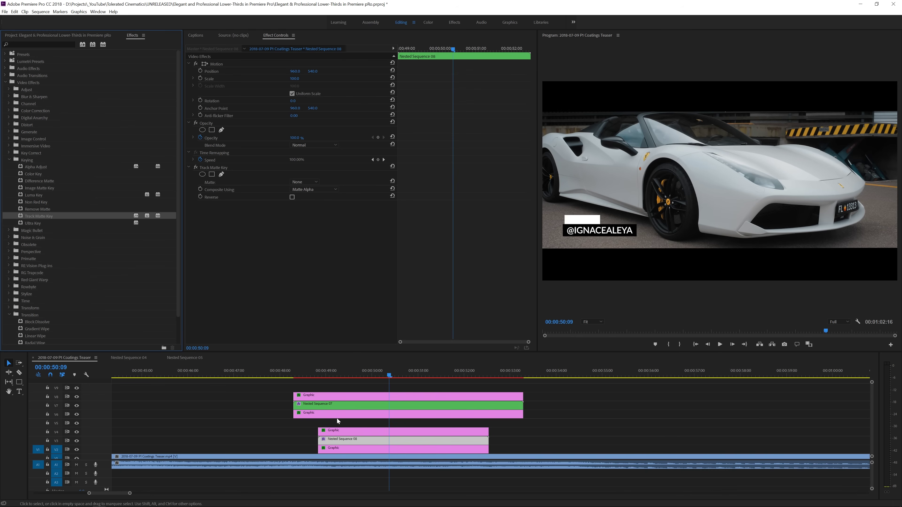
left_click(310, 182)
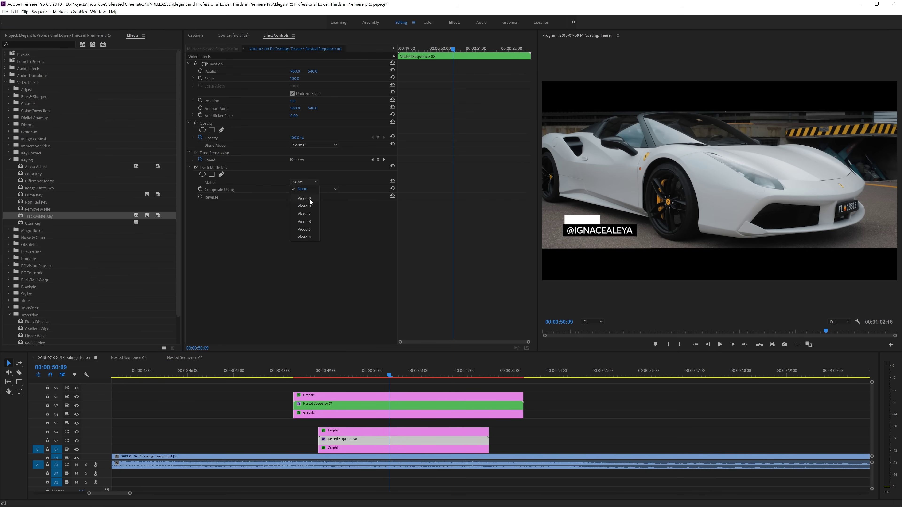
left_click(304, 237)
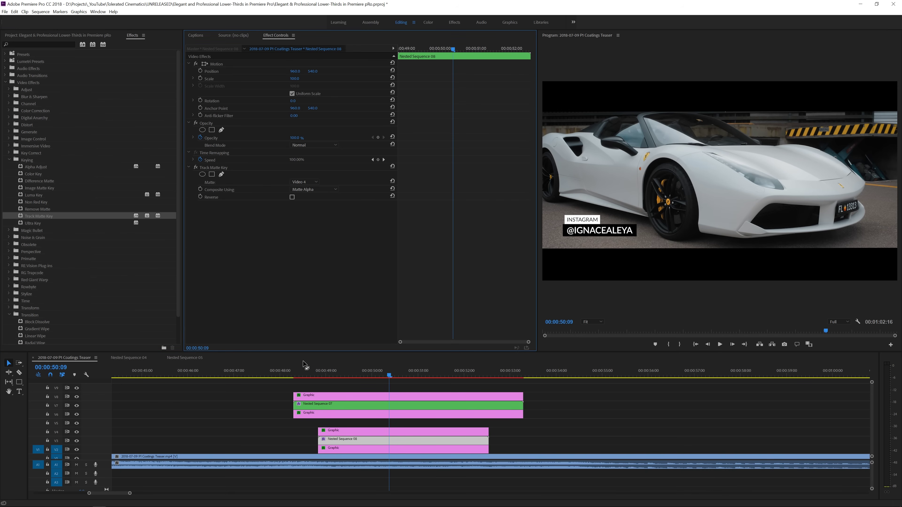
left_click_drag(325, 370, 253, 375)
key("space")
key("space")
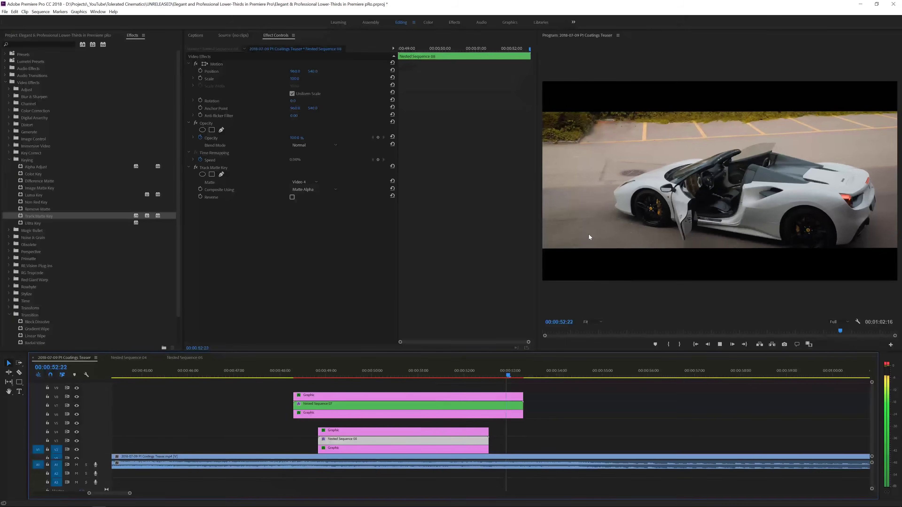
left_click(450, 371)
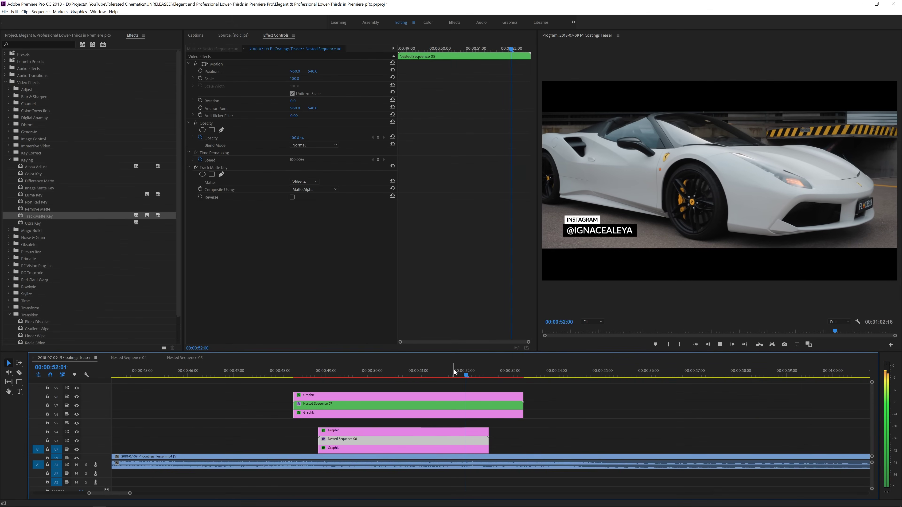
Duplicate the handle's black box clip onto Video 5 and shift the three handle clips above it about three frames later.
key("space")
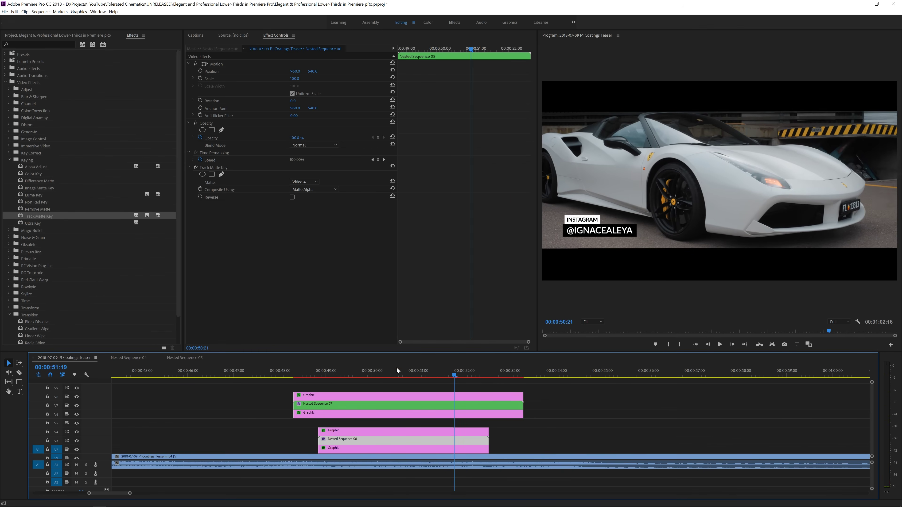
left_click(408, 372)
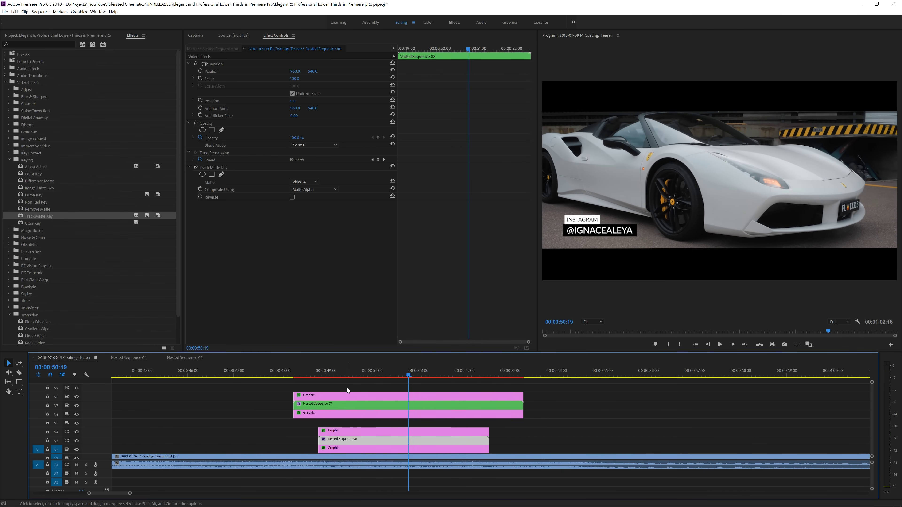
left_click_drag(344, 373, 307, 378)
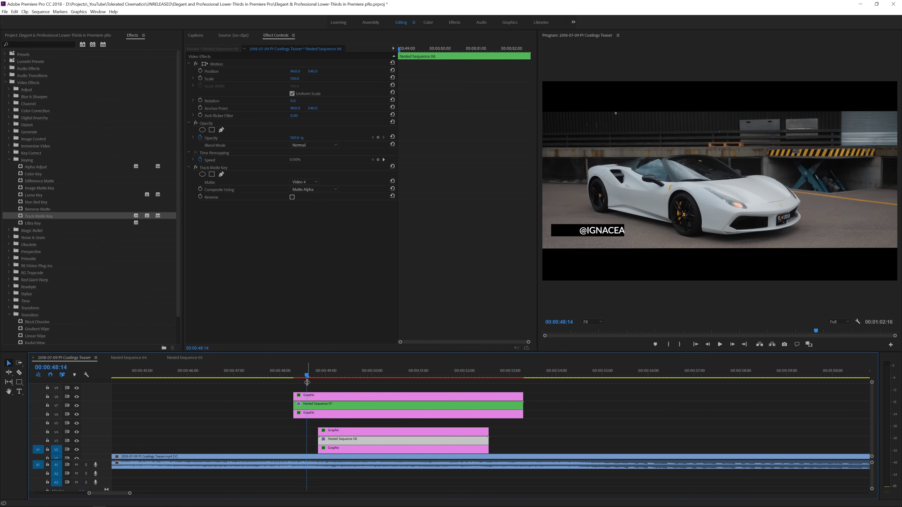
left_click(306, 416)
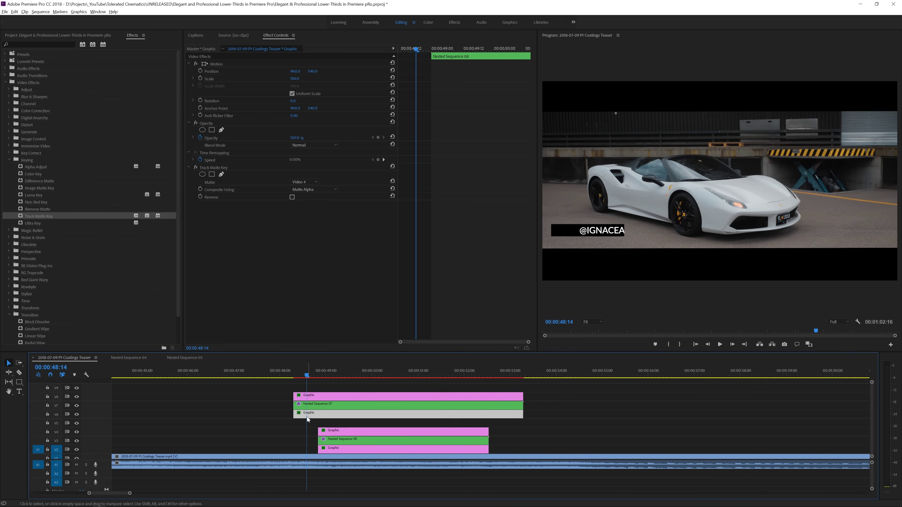
mouse_move(306, 417)
left_mouse_down()
mouse_move(302, 430)
mouse_move(291, 427)
mouse_move(323, 414)
left_mouse_up()
left_click(326, 407)
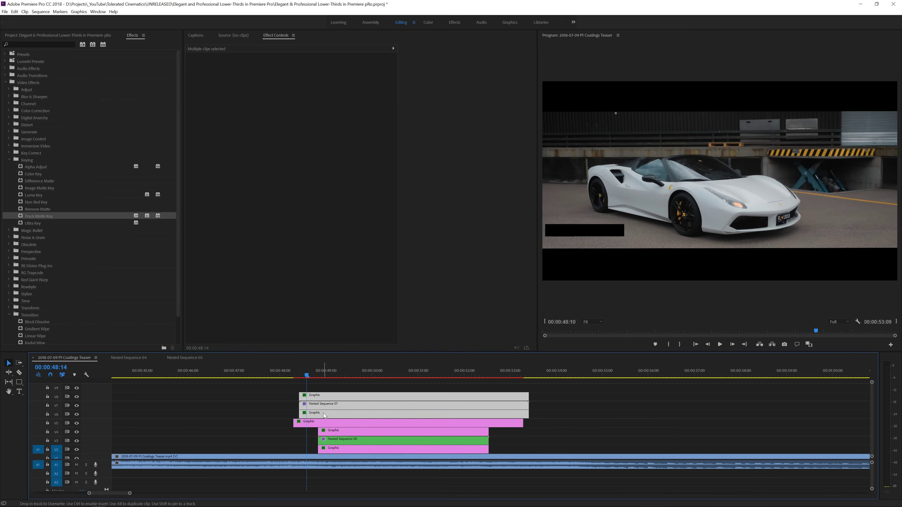
Set the fill of the duplicated box on Video 5 to white, and preview the lower third from about 00:00:48.
left_click(305, 423)
left_click(220, 222)
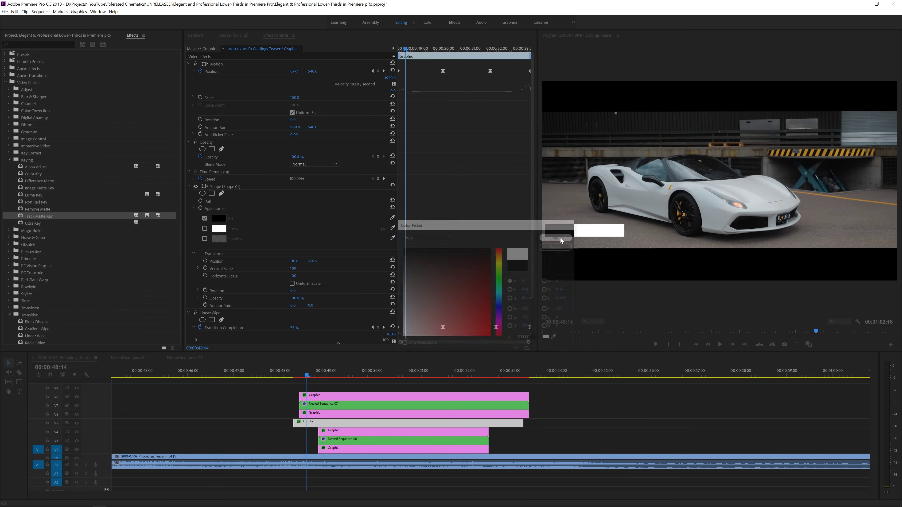
left_click(560, 237)
left_click(286, 374)
key("space")
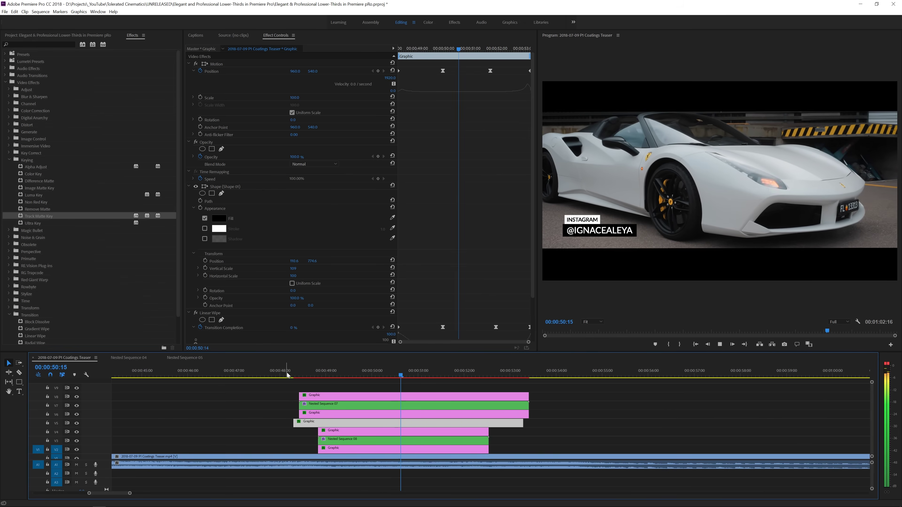
left_click(287, 374)
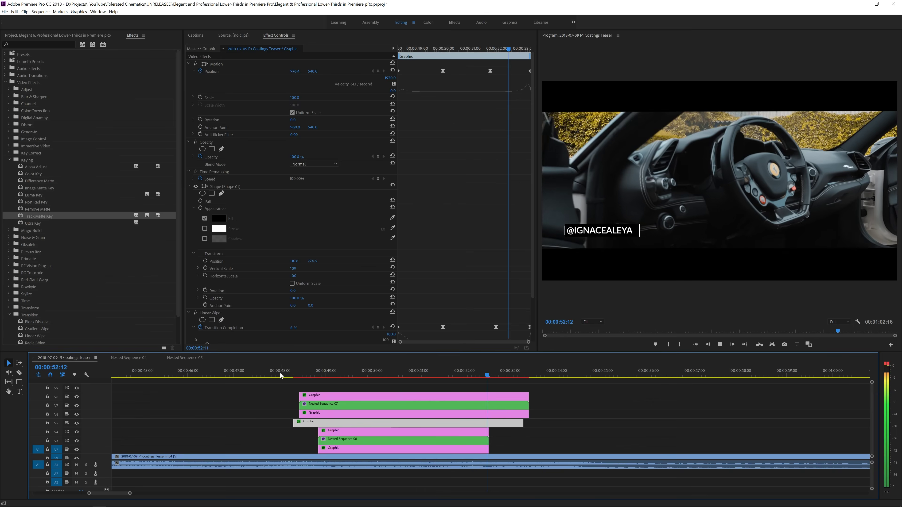
key("space")
left_click_drag(429, 372, 349, 376)
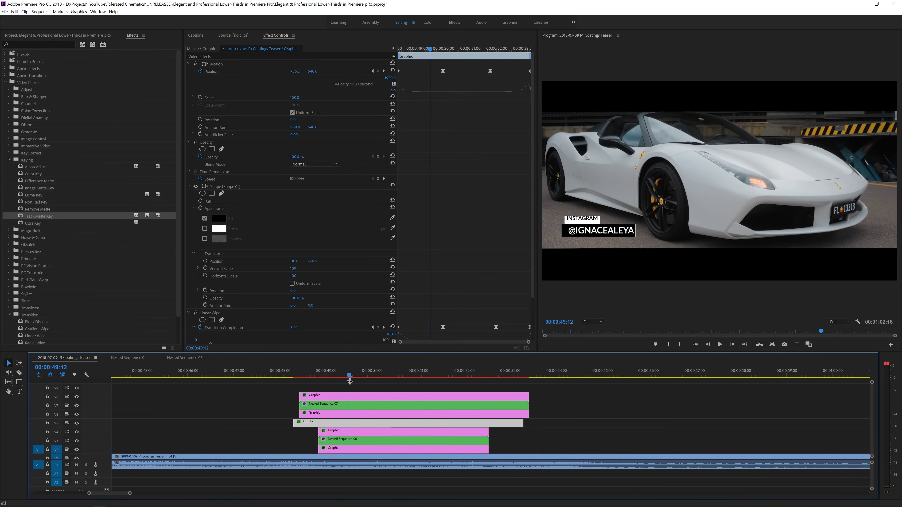
double_click(323, 408)
left_click(19, 391)
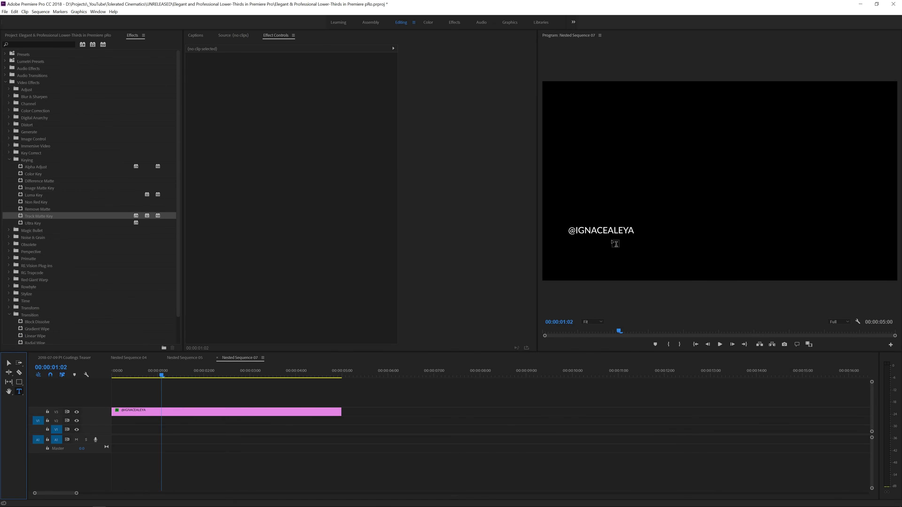
double_click(588, 230)
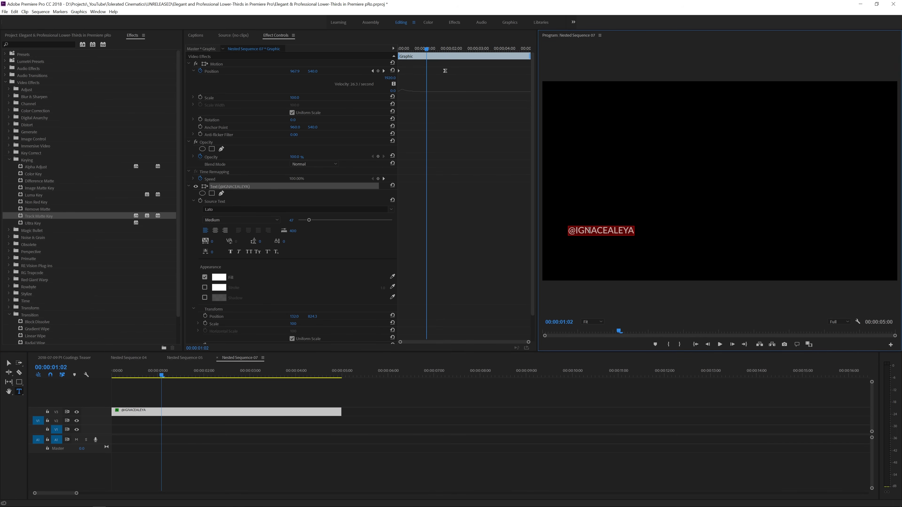
left_click(589, 230)
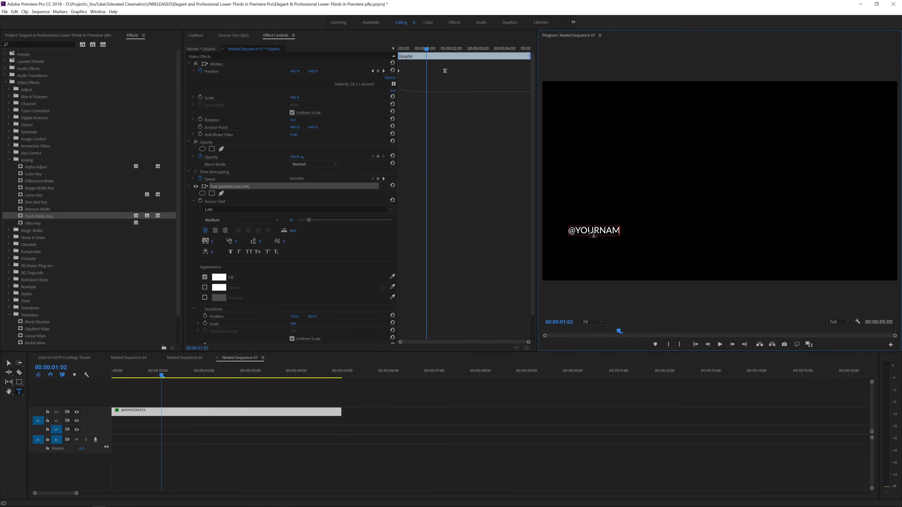
left_click(76, 359)
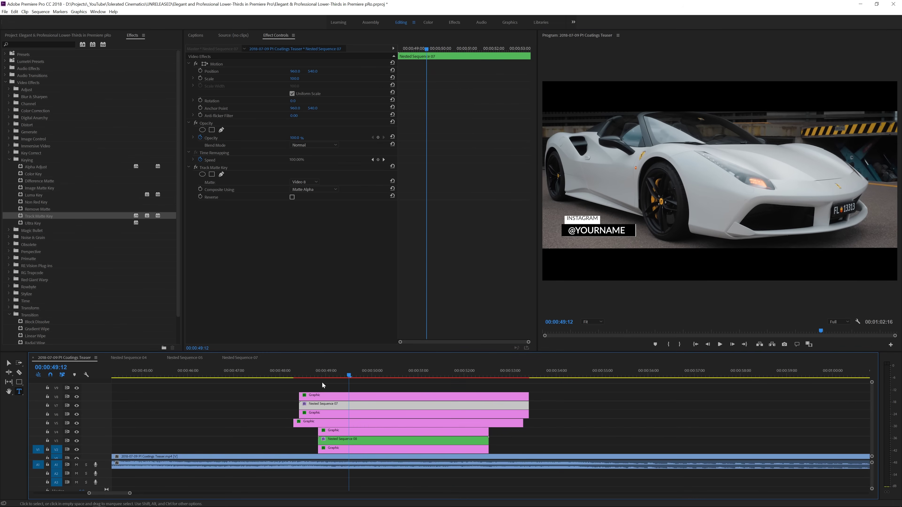
left_click(280, 373)
key("space")
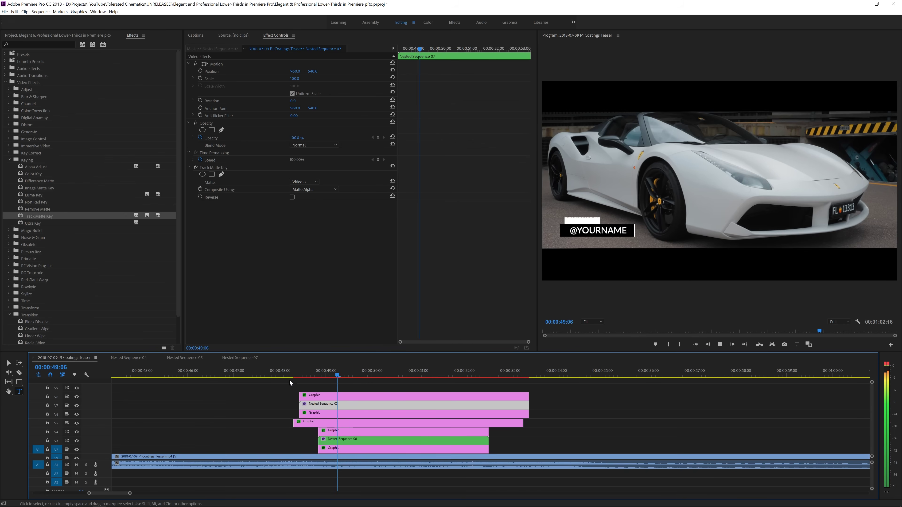
key("space")
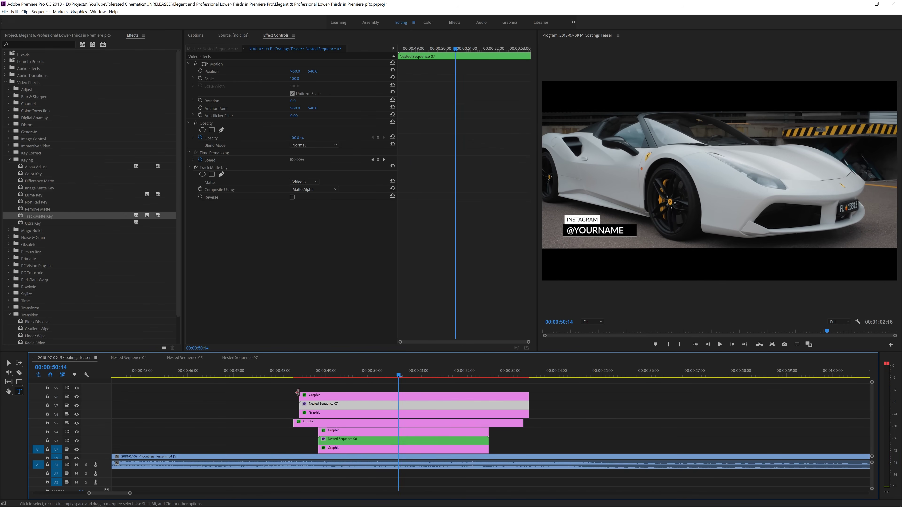
Change the INSTAGRAM text in its nested sequence to YOUTUBE, selecting its layer through Essential Graphics, and return to the main sequence.
double_click(357, 441)
left_click(167, 412)
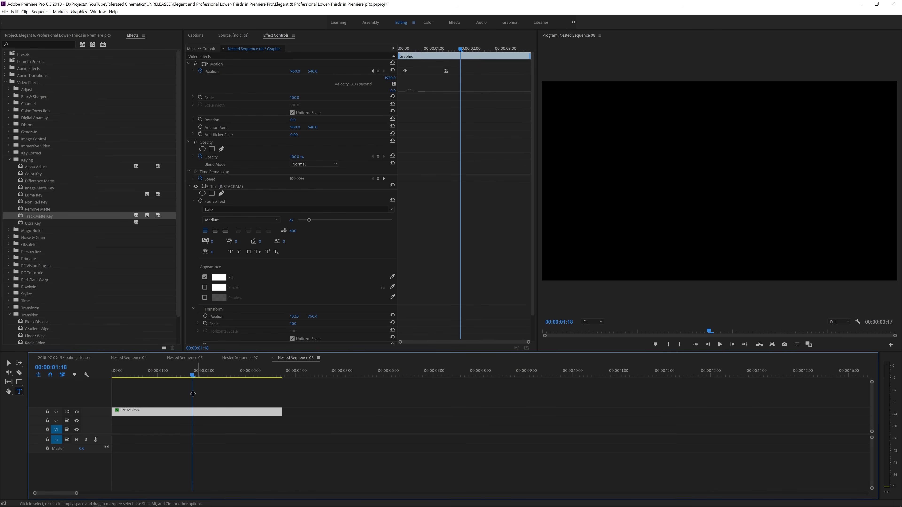
left_click_drag(153, 376, 120, 376)
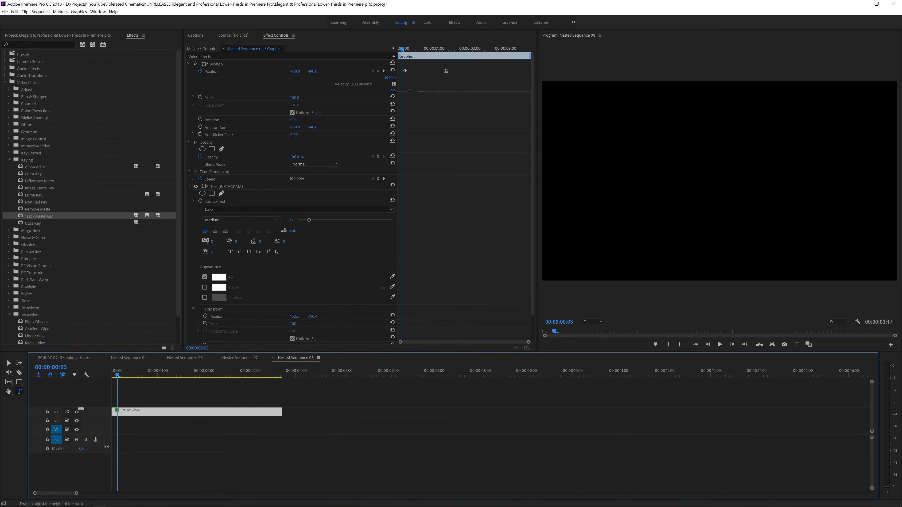
left_click(250, 148)
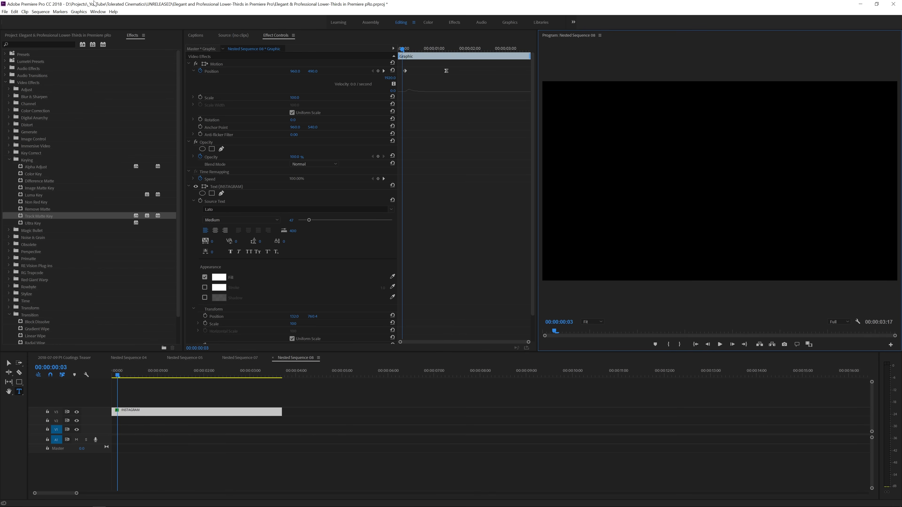
left_click(102, 13)
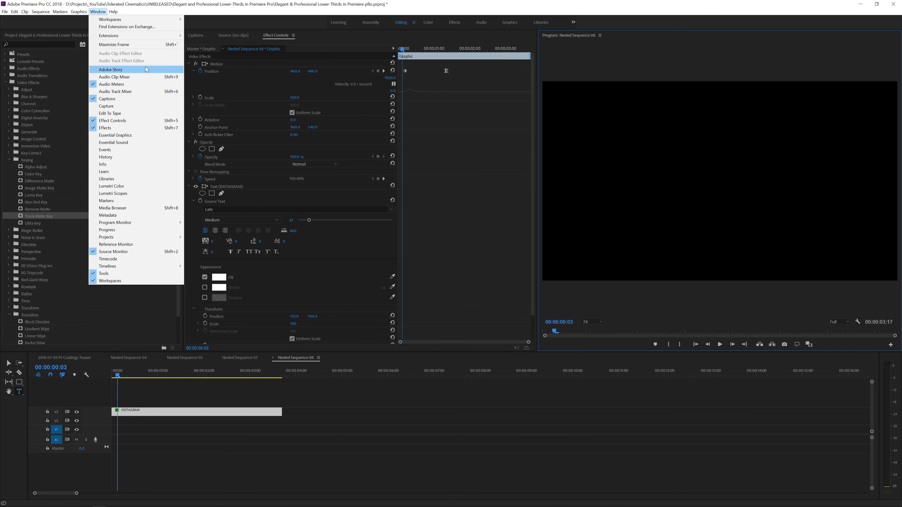
left_click(132, 138)
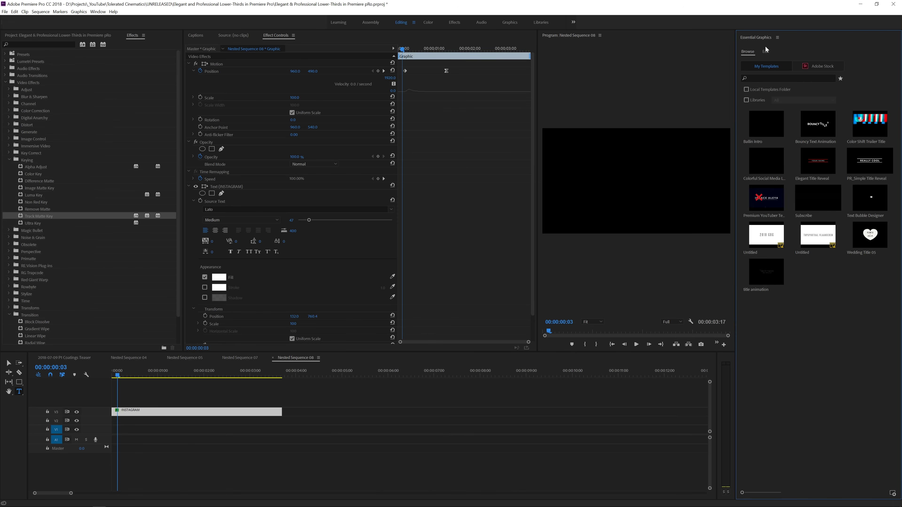
left_click(766, 51)
left_click(776, 64)
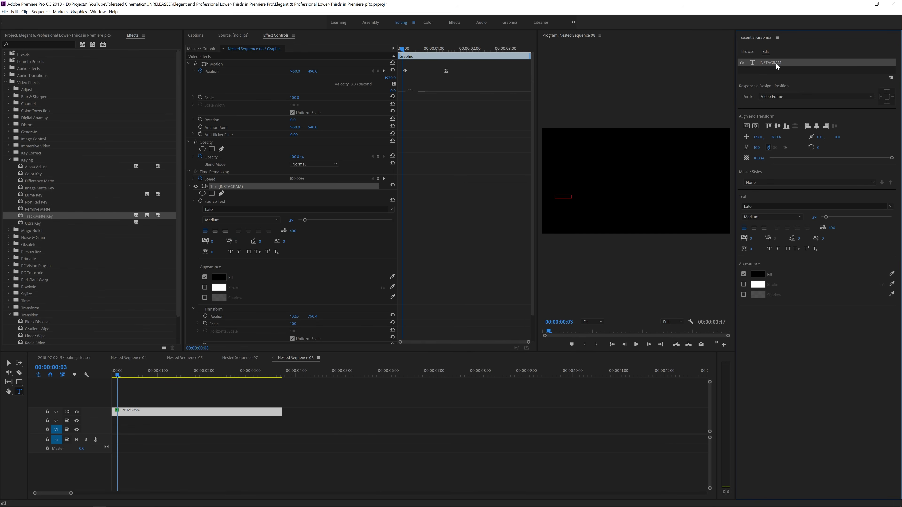
left_click(567, 201)
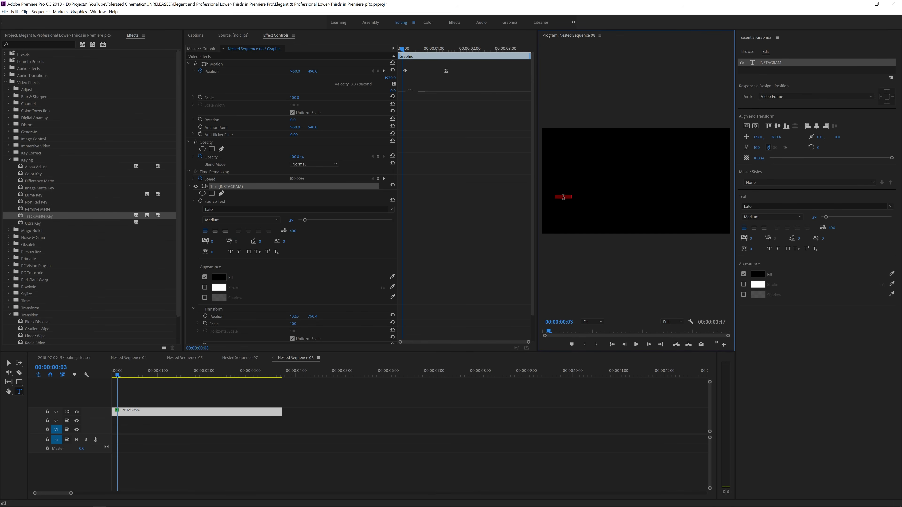
left_click(55, 358)
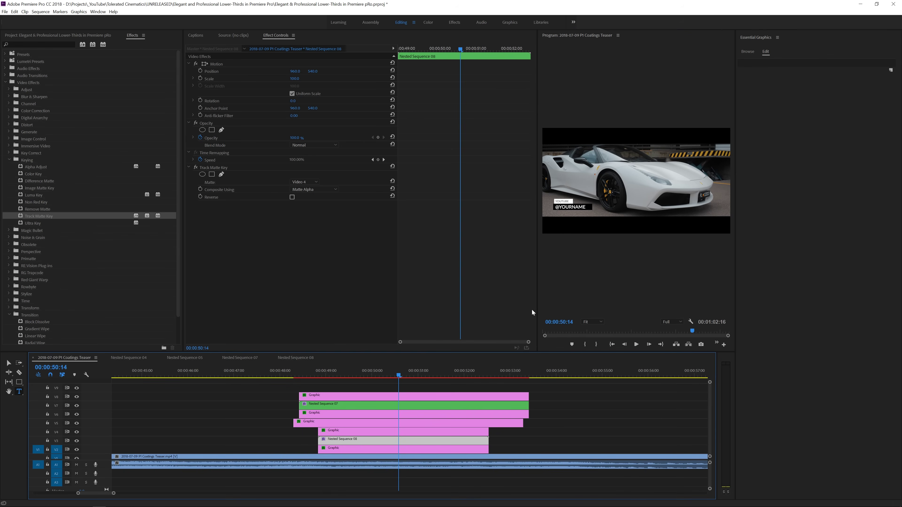
Close Essential Graphics, enlarge the program monitor, and play the finished lower third from about 00:00:48.
right_click(754, 34)
left_click(763, 38)
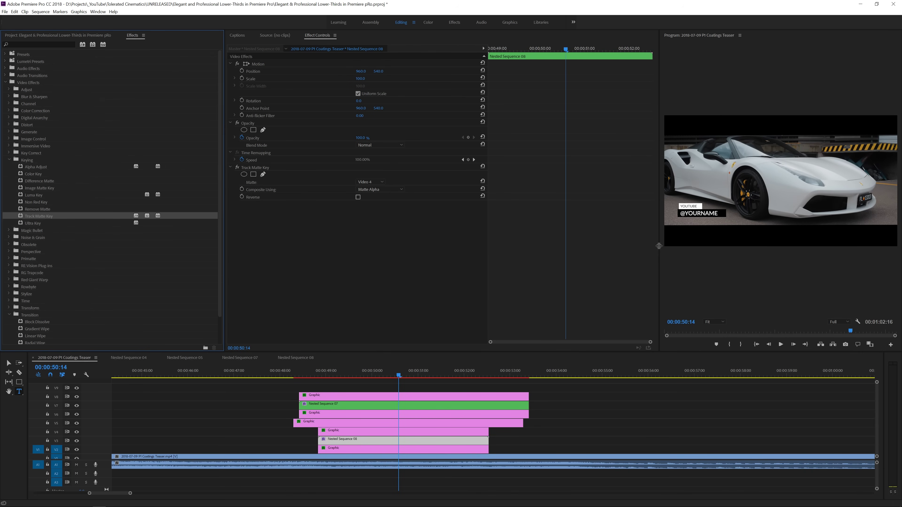
left_click_drag(659, 248, 417, 255)
left_click(290, 370)
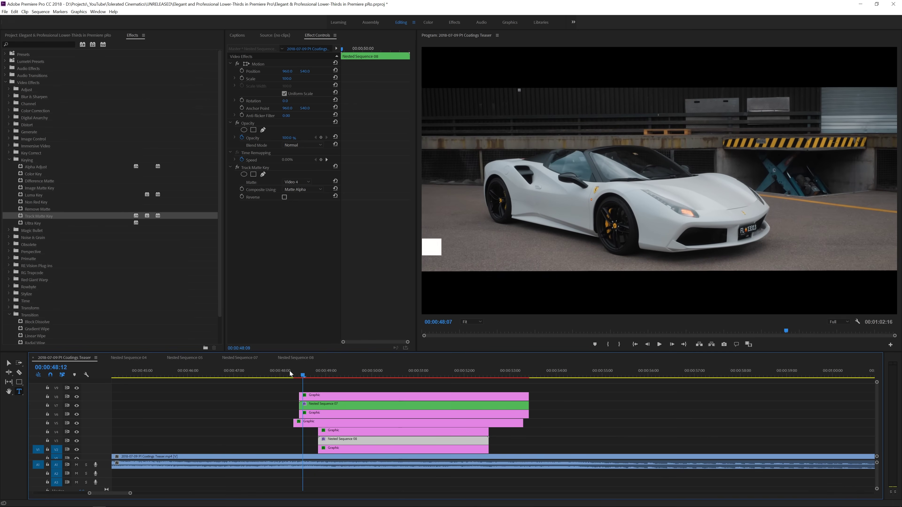
key("space")
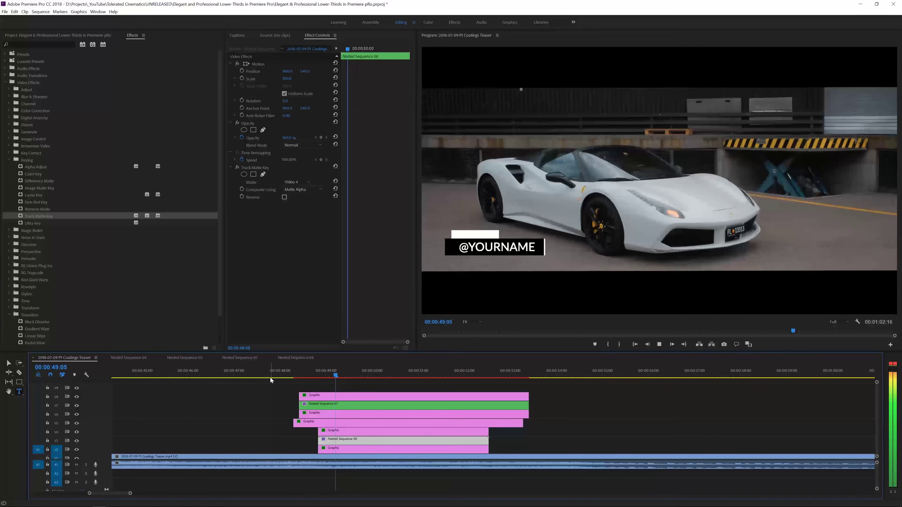